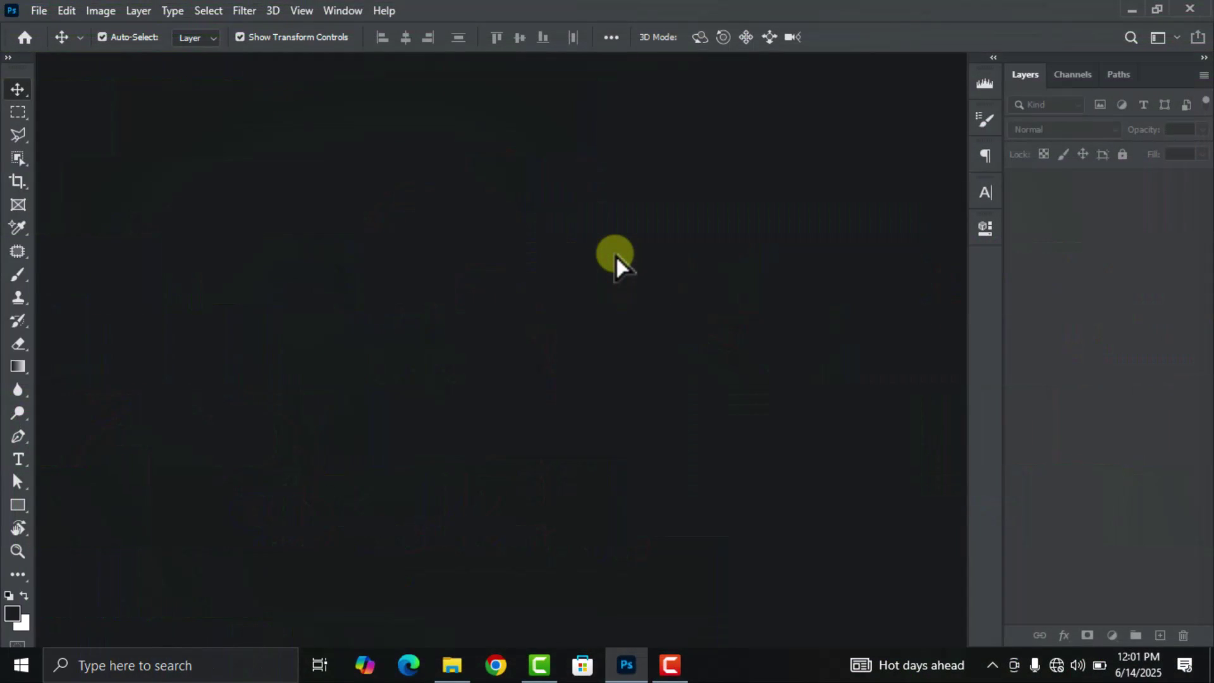
Create a new white document named 'birthday flyer', 8 × 9 inches at 300 ppi.
{"action": "left_click", "coordinate": [38, 10]}
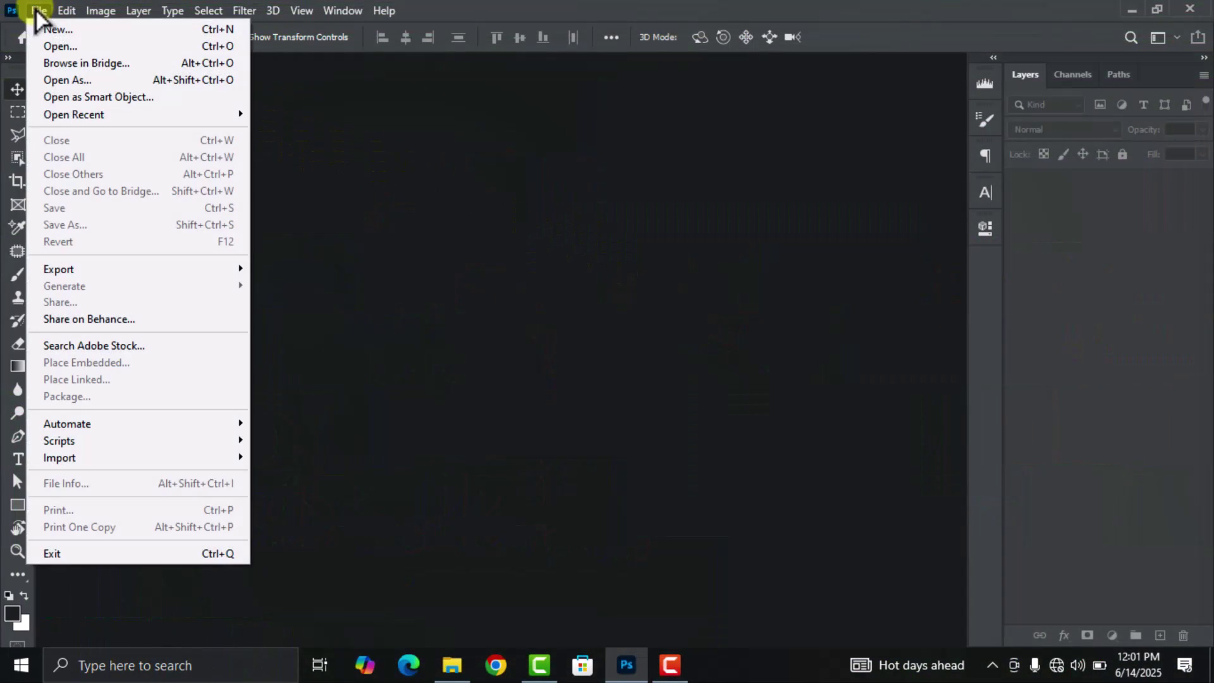
{"action": "left_click", "coordinate": [55, 30]}
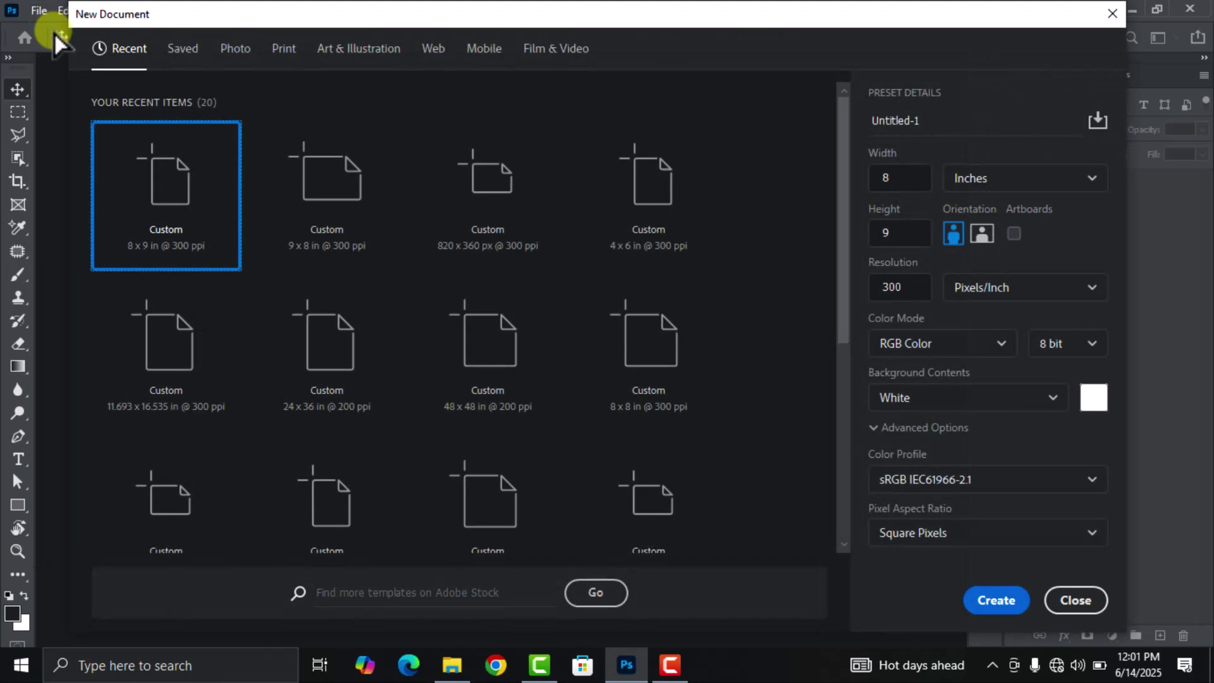
{"action": "left_click", "coordinate": [936, 124]}
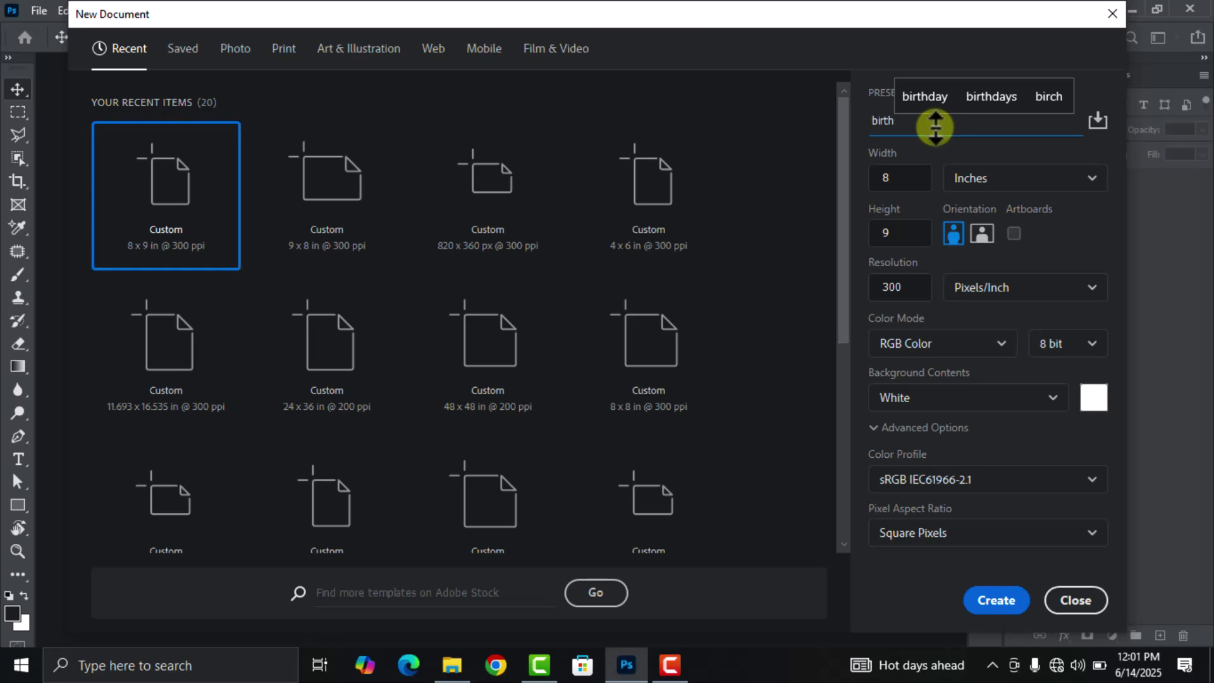
{"action": "type", "text": "birthday fl"}
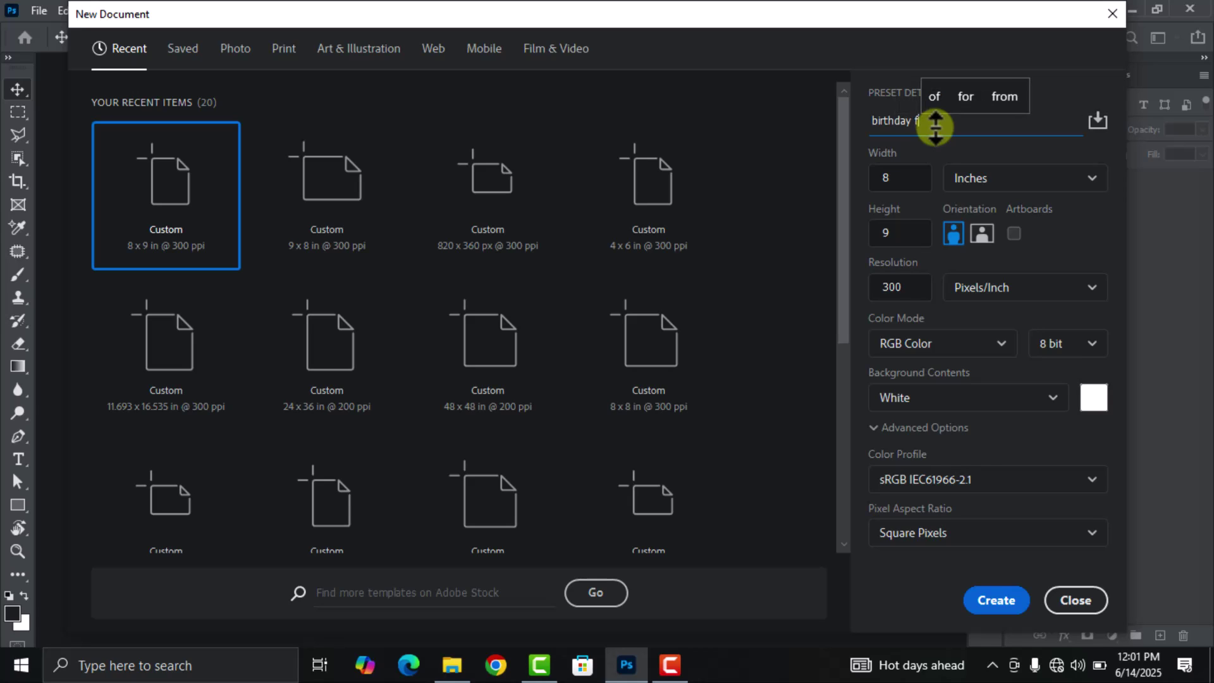
{"action": "type", "text": "yer"}
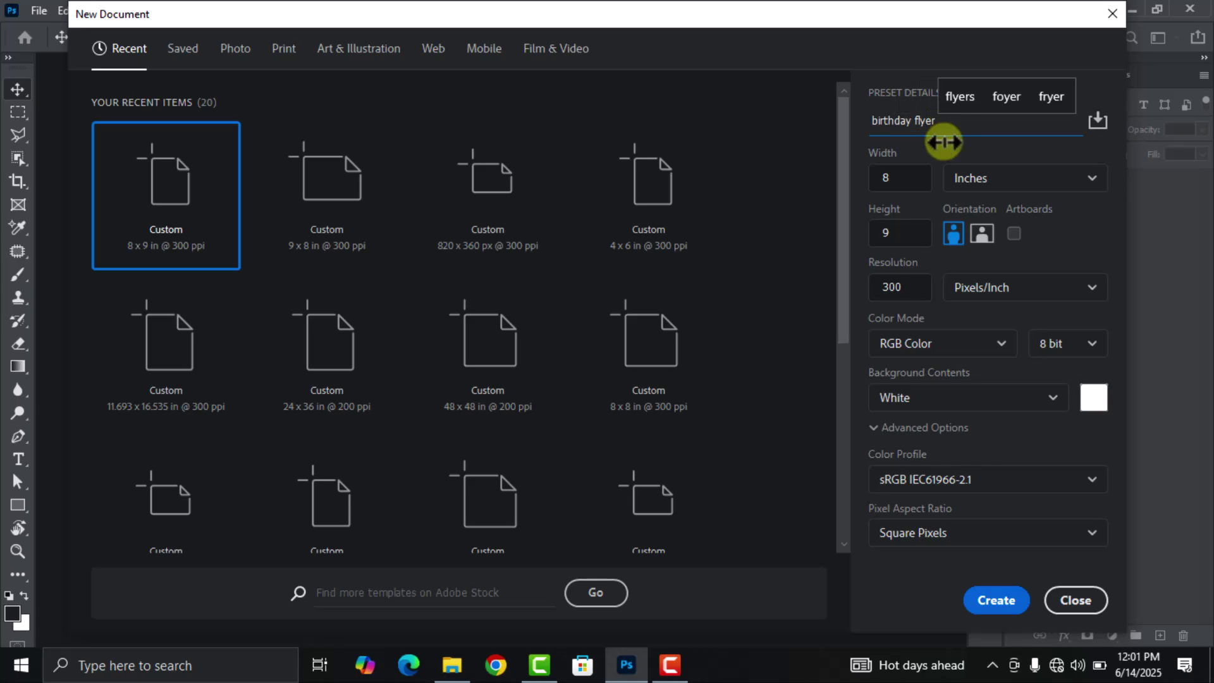
{"action": "left_click", "coordinate": [897, 180]}
{"action": "double_click", "coordinate": [896, 179]}
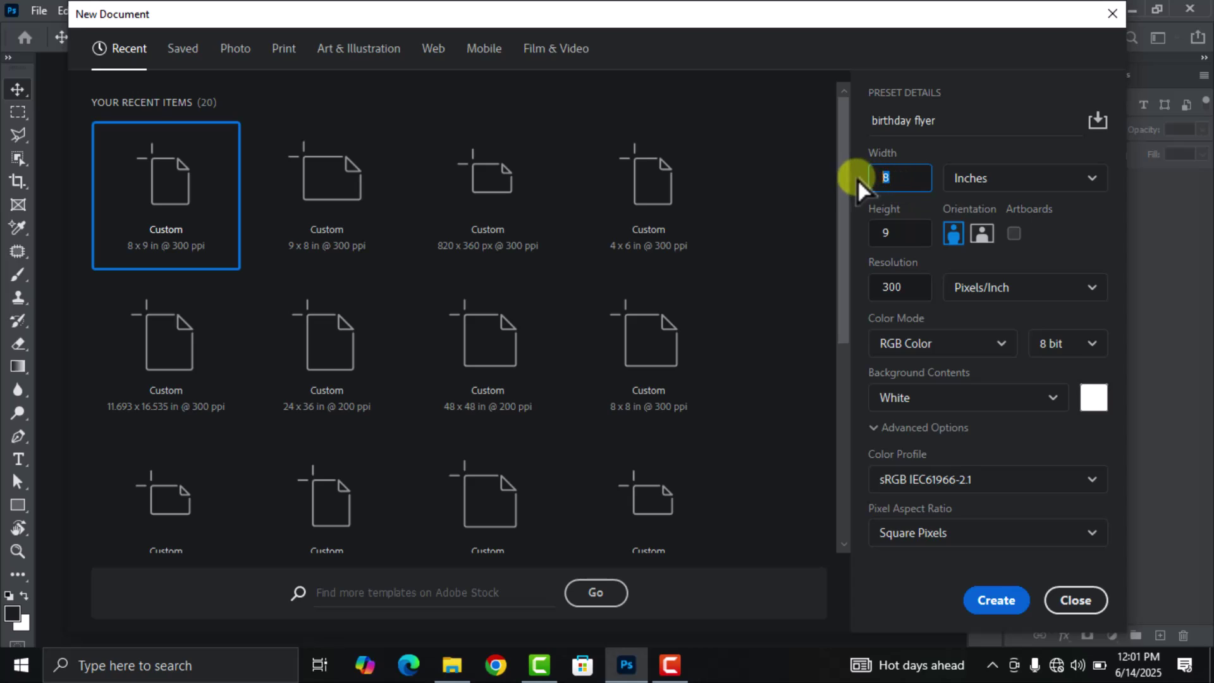
{"action": "left_click", "coordinate": [895, 233]}
{"action": "left_click", "coordinate": [981, 182]}
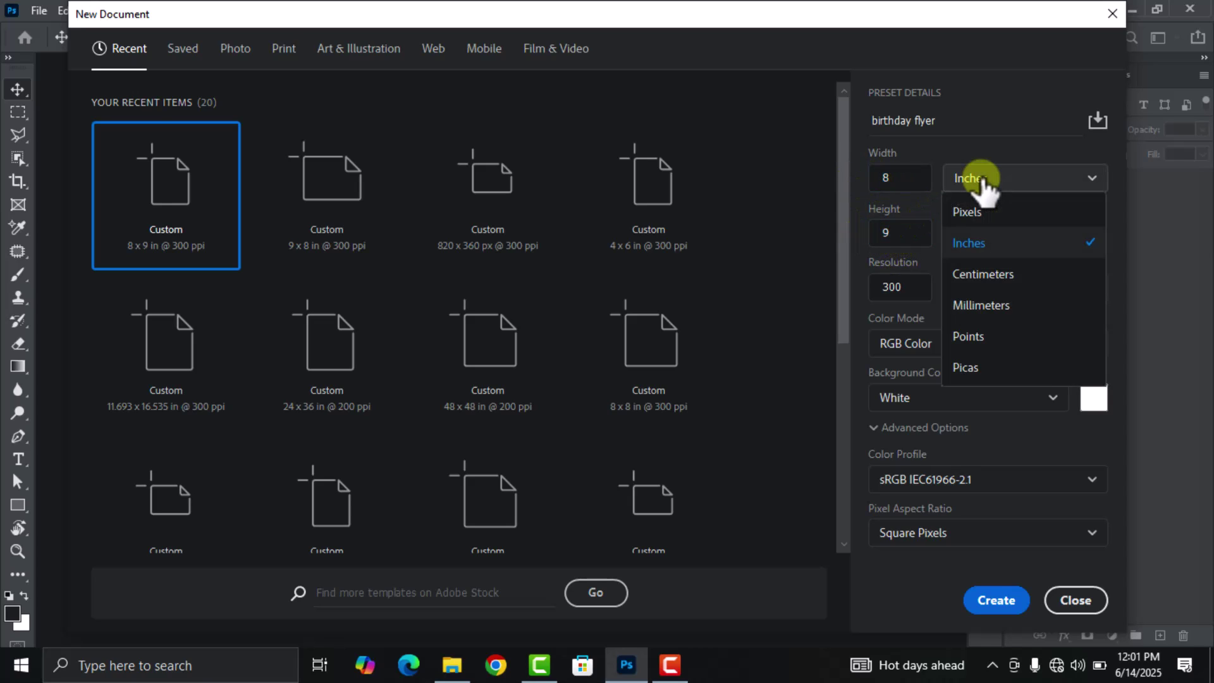
{"action": "left_click", "coordinate": [988, 248]}
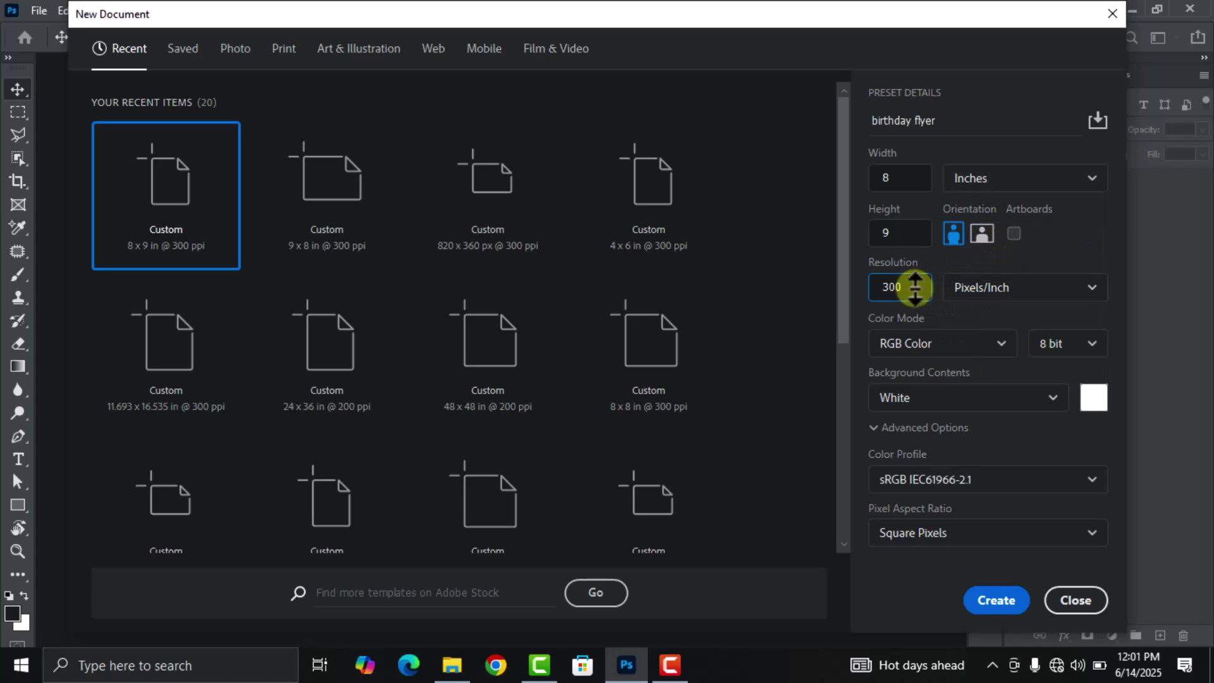
{"action": "left_click", "coordinate": [997, 601]}
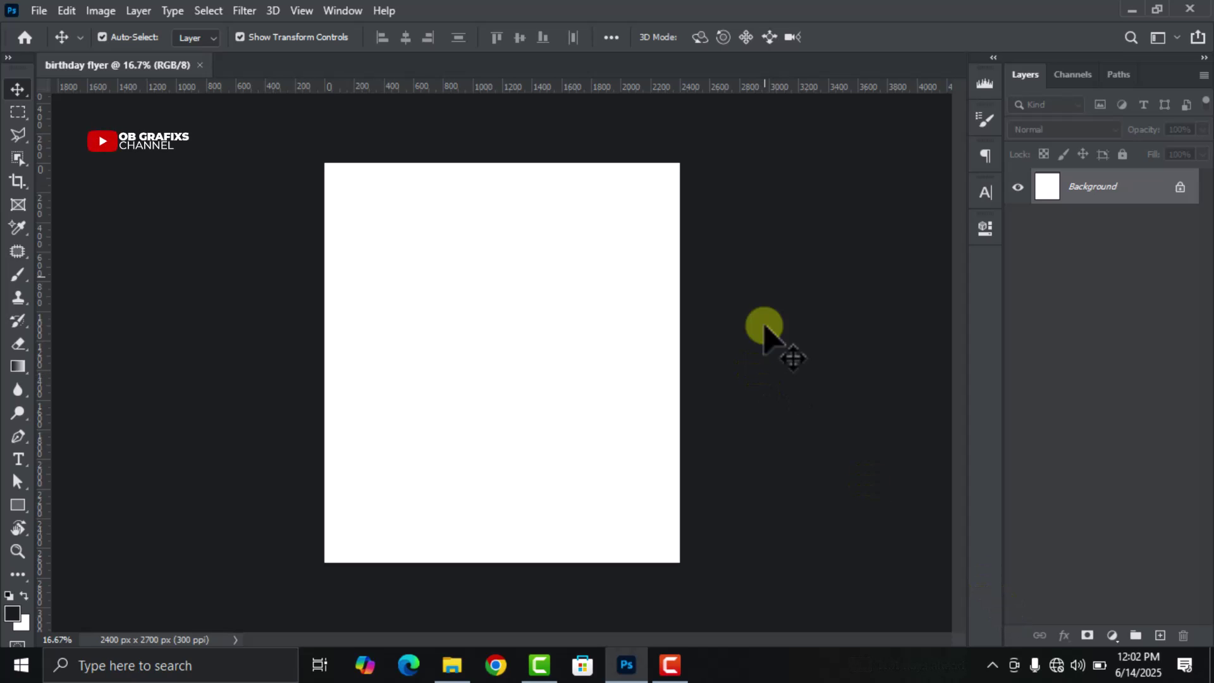
Add vertical guides at 10% and 90% of the canvas width.
{"action": "left_click", "coordinate": [302, 11]}
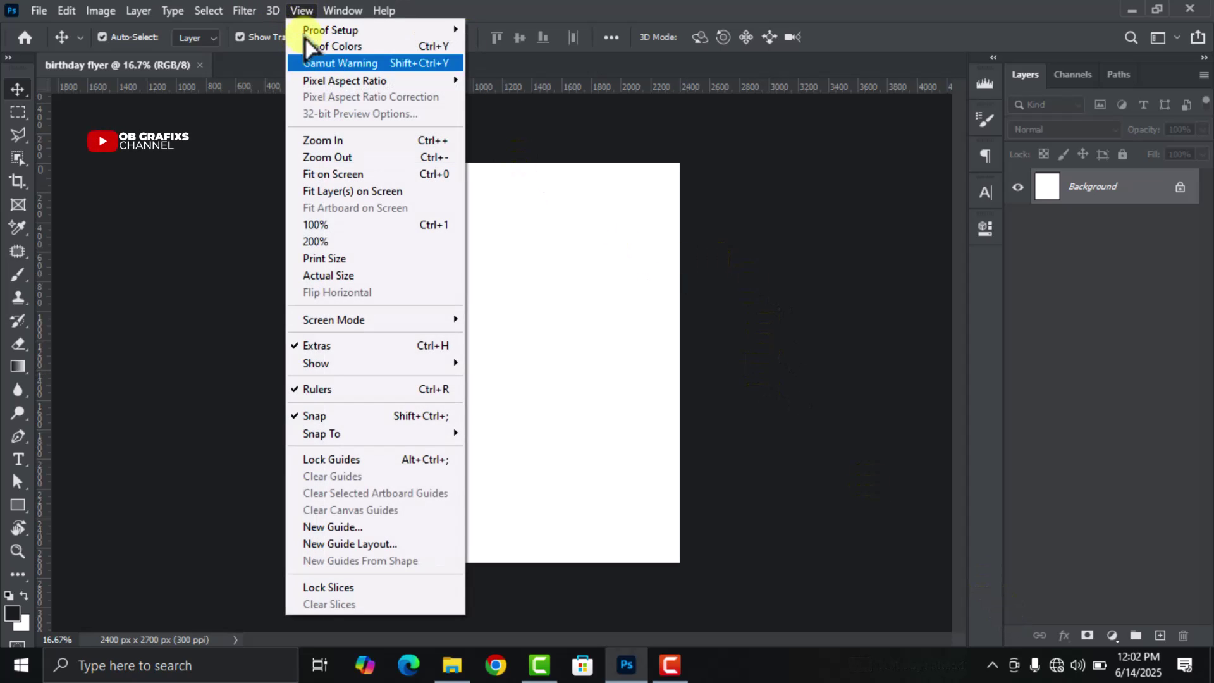
{"action": "left_click", "coordinate": [335, 527]}
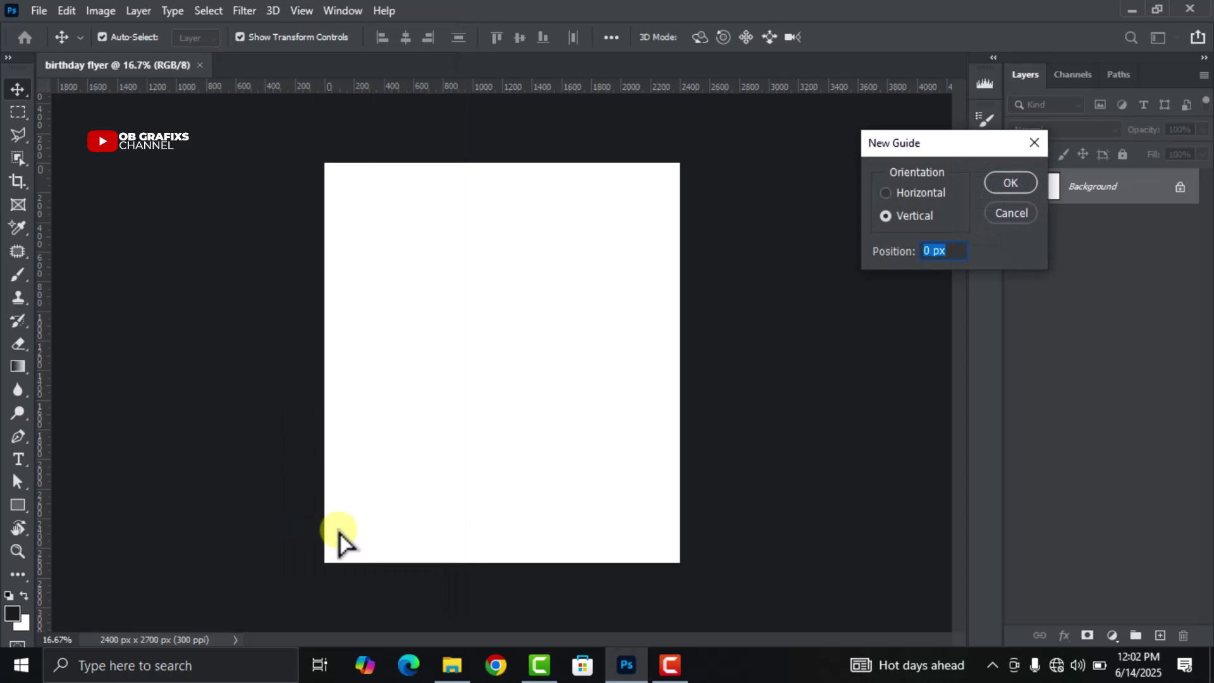
{"action": "type", "text": "10%"}
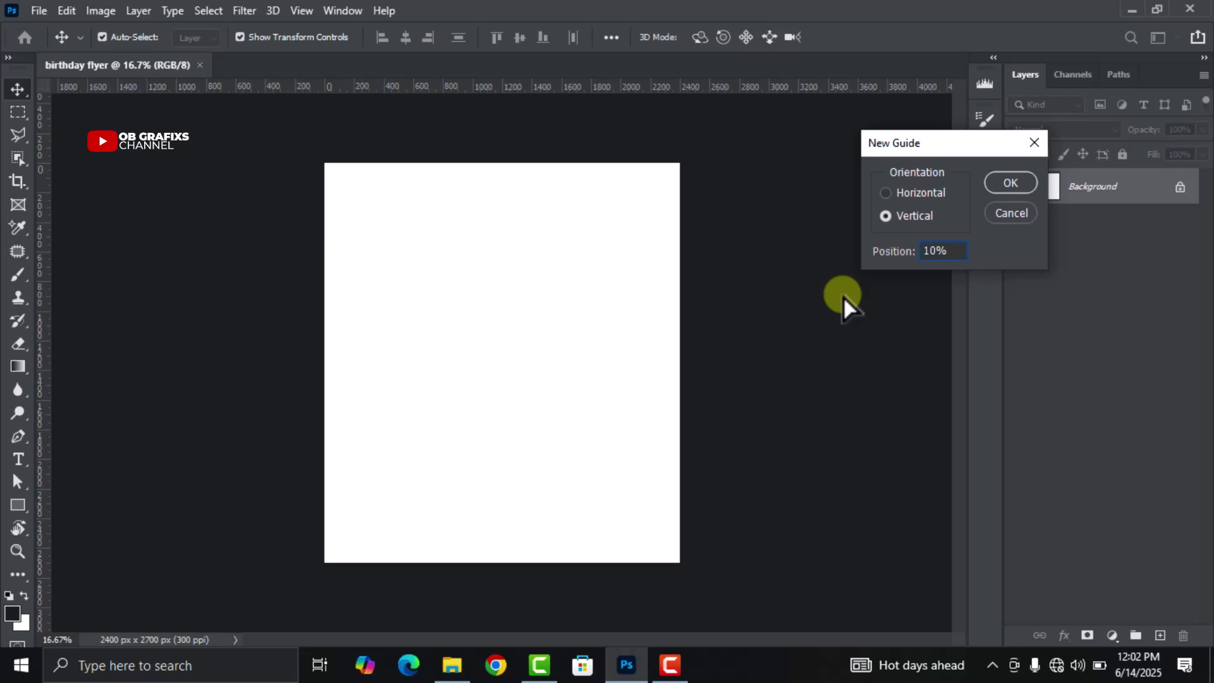
{"action": "left_click", "coordinate": [1012, 183]}
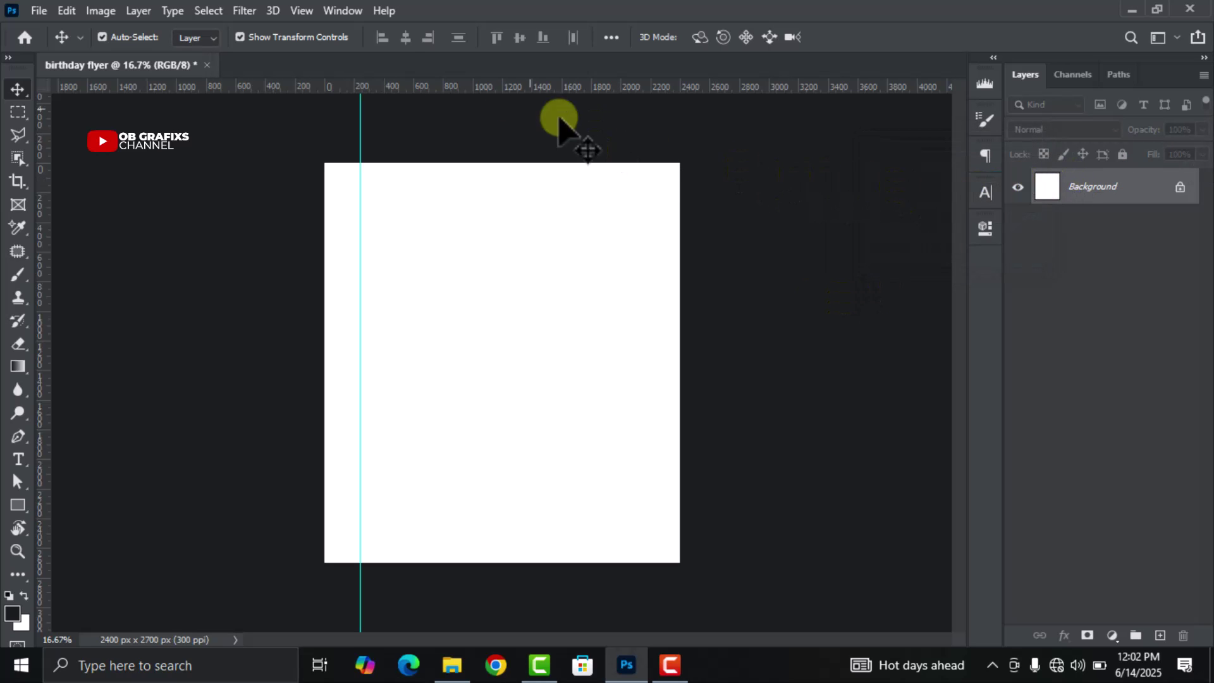
{"action": "left_click", "coordinate": [301, 11]}
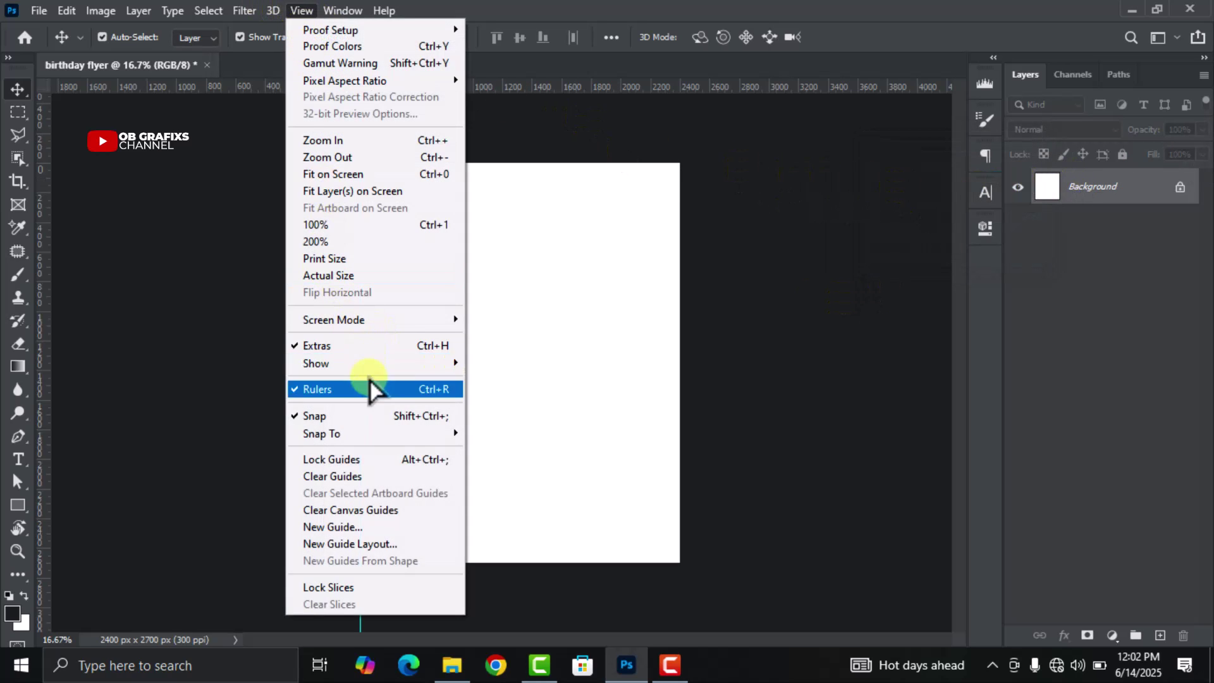
{"action": "left_click", "coordinate": [354, 527]}
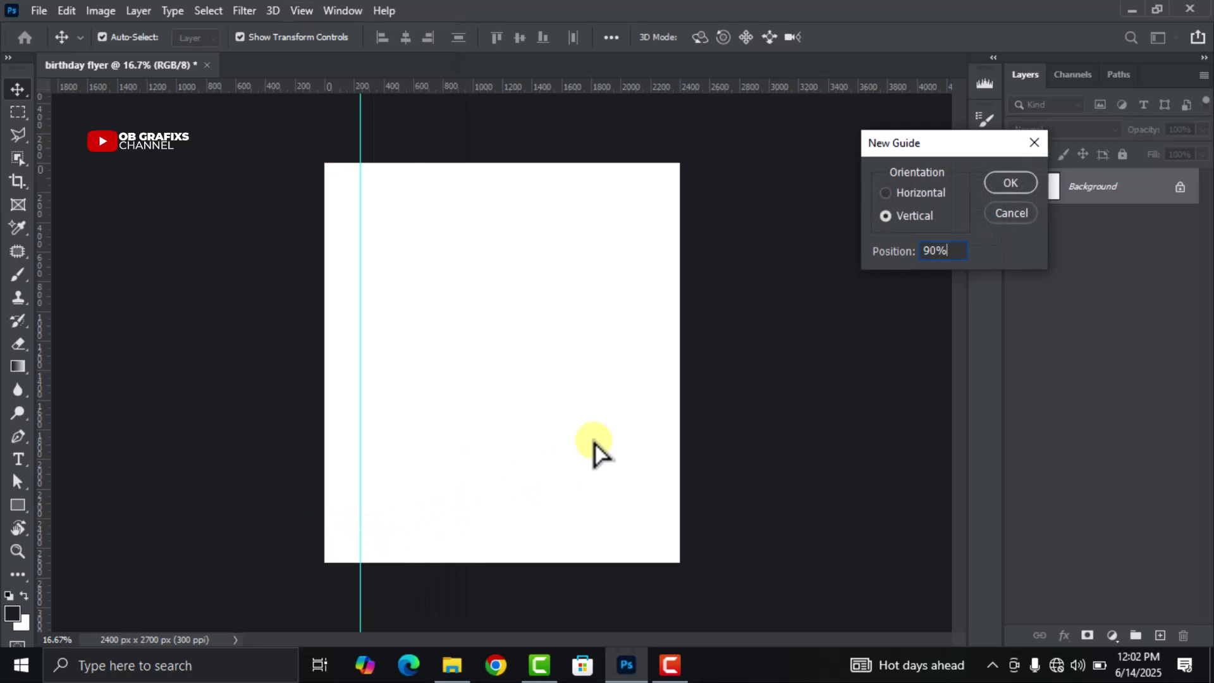
{"action": "left_click", "coordinate": [1010, 183]}
Add horizontal guides at 10% and 90% of the canvas height.
{"action": "left_click", "coordinate": [302, 11]}
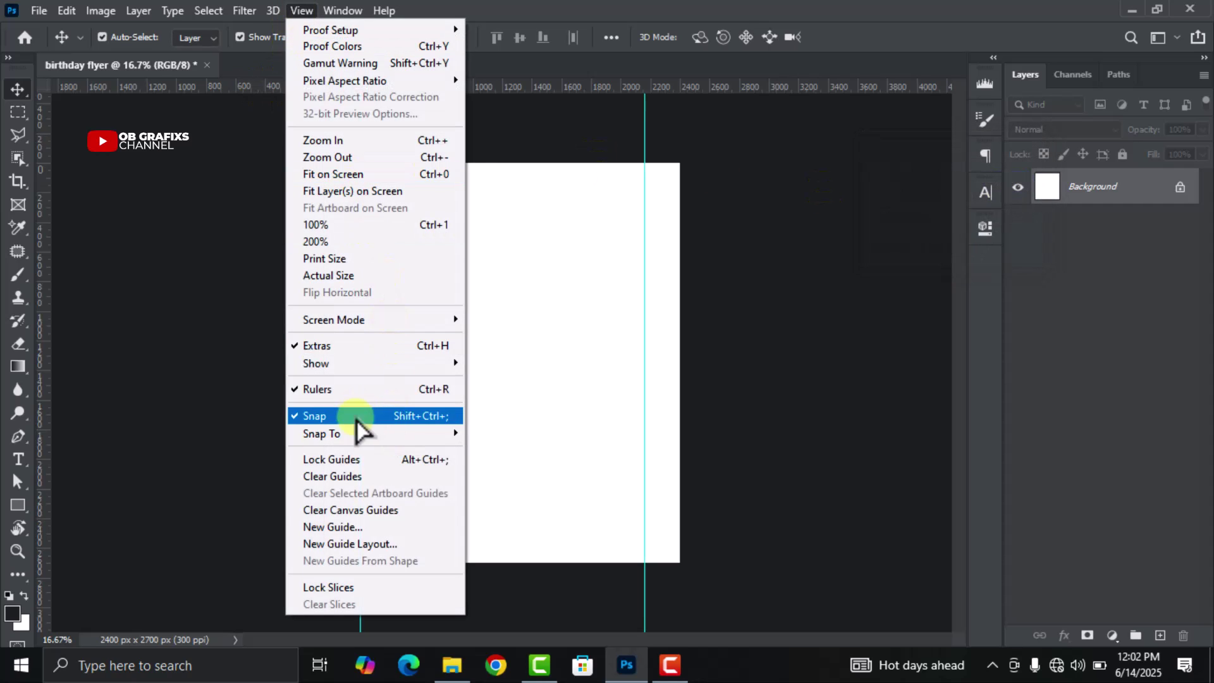
{"action": "left_click", "coordinate": [354, 527]}
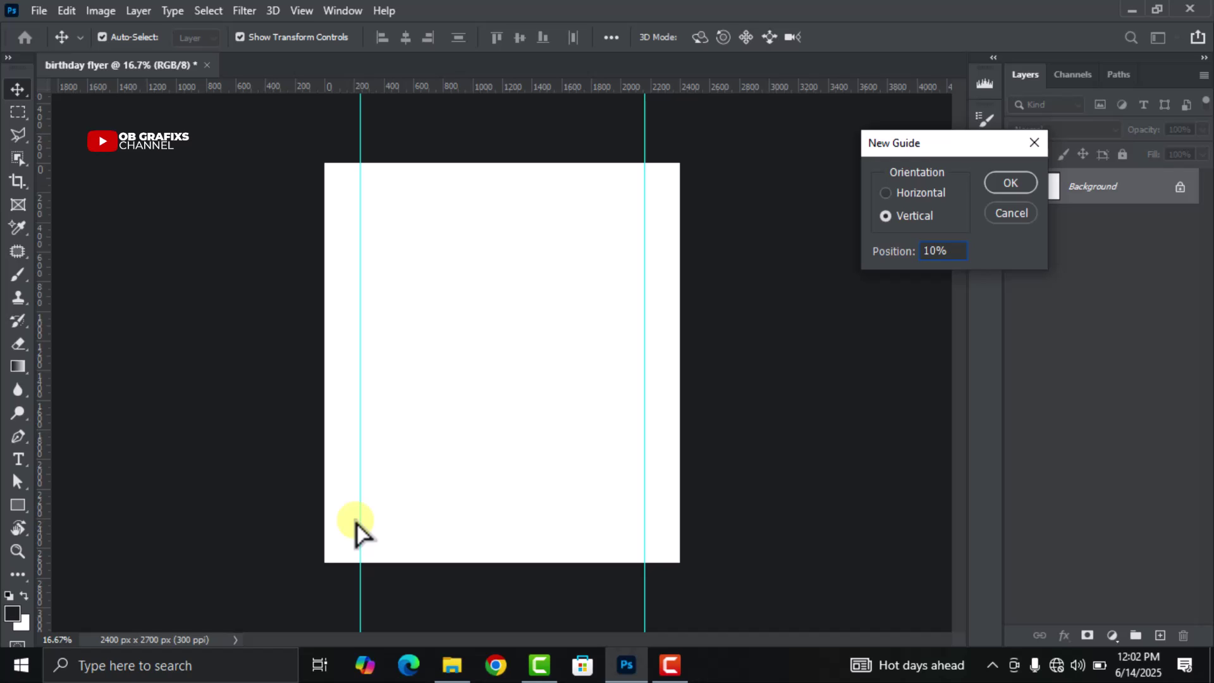
{"action": "left_click", "coordinate": [885, 192]}
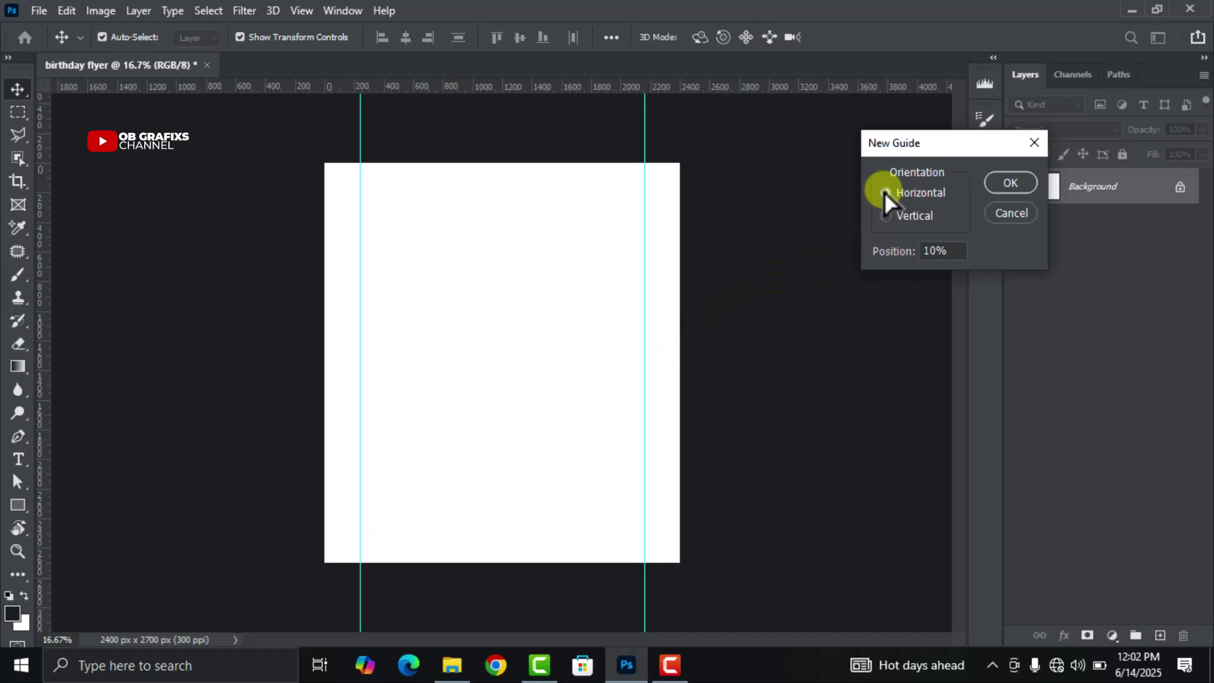
{"action": "left_click", "coordinate": [1011, 182]}
{"action": "left_click", "coordinate": [301, 11]}
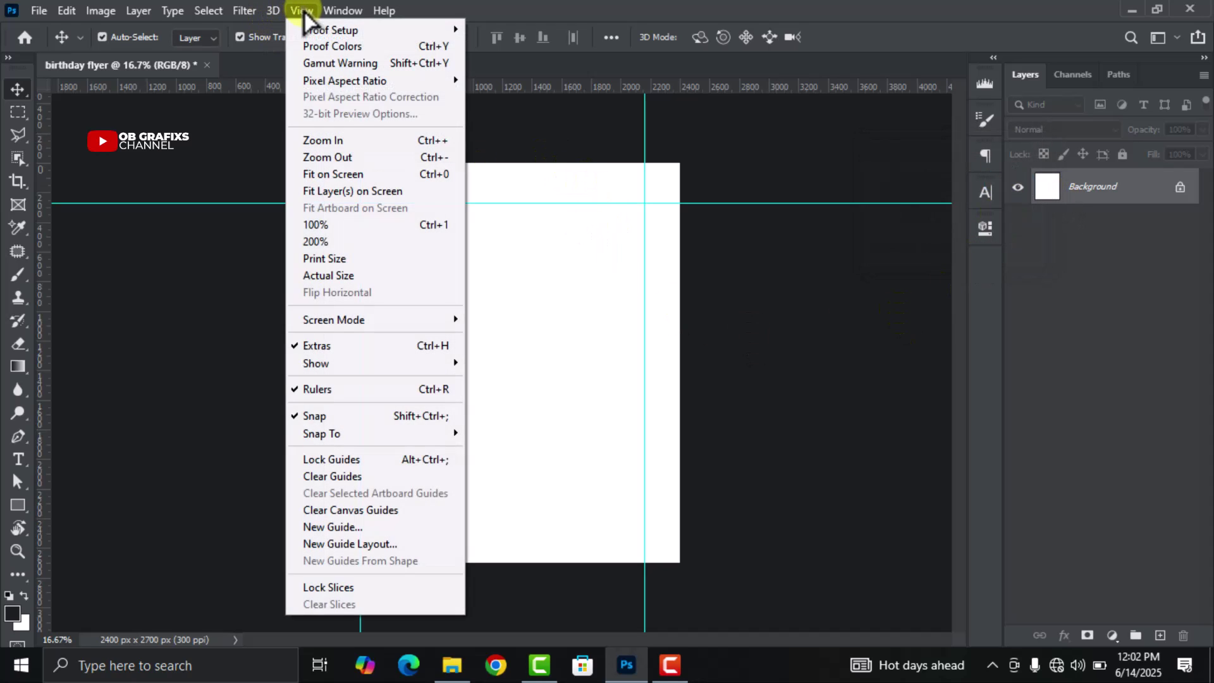
{"action": "left_click", "coordinate": [357, 530]}
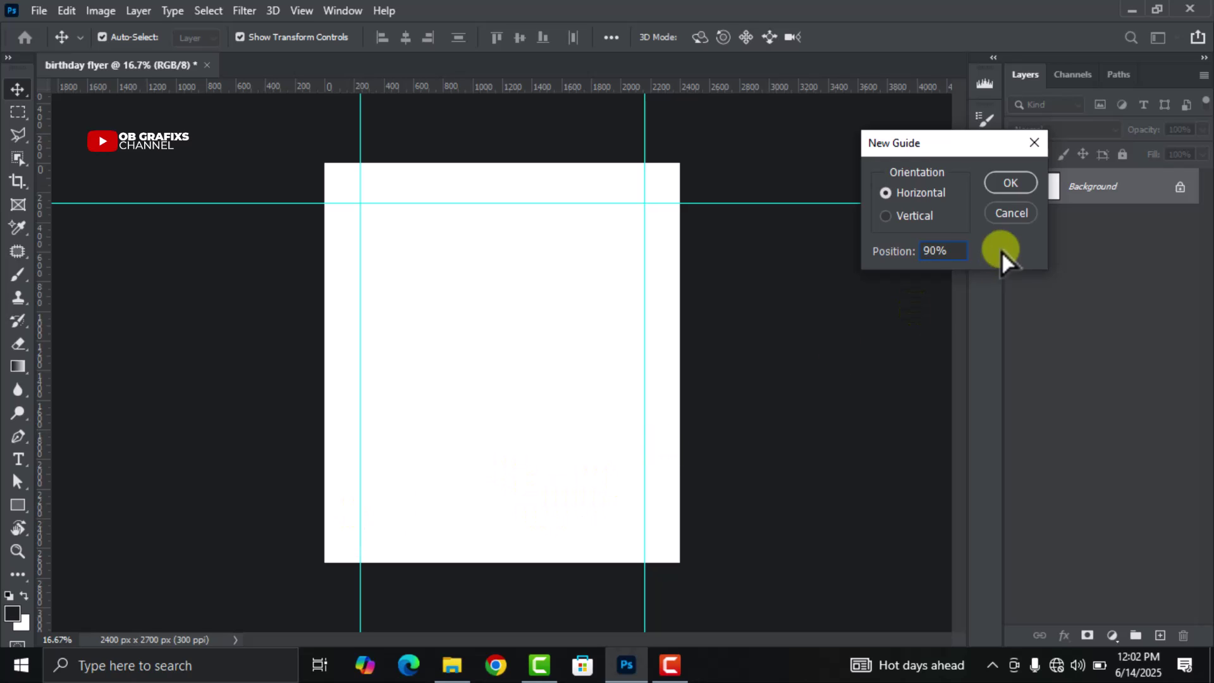
{"action": "left_click", "coordinate": [992, 184]}
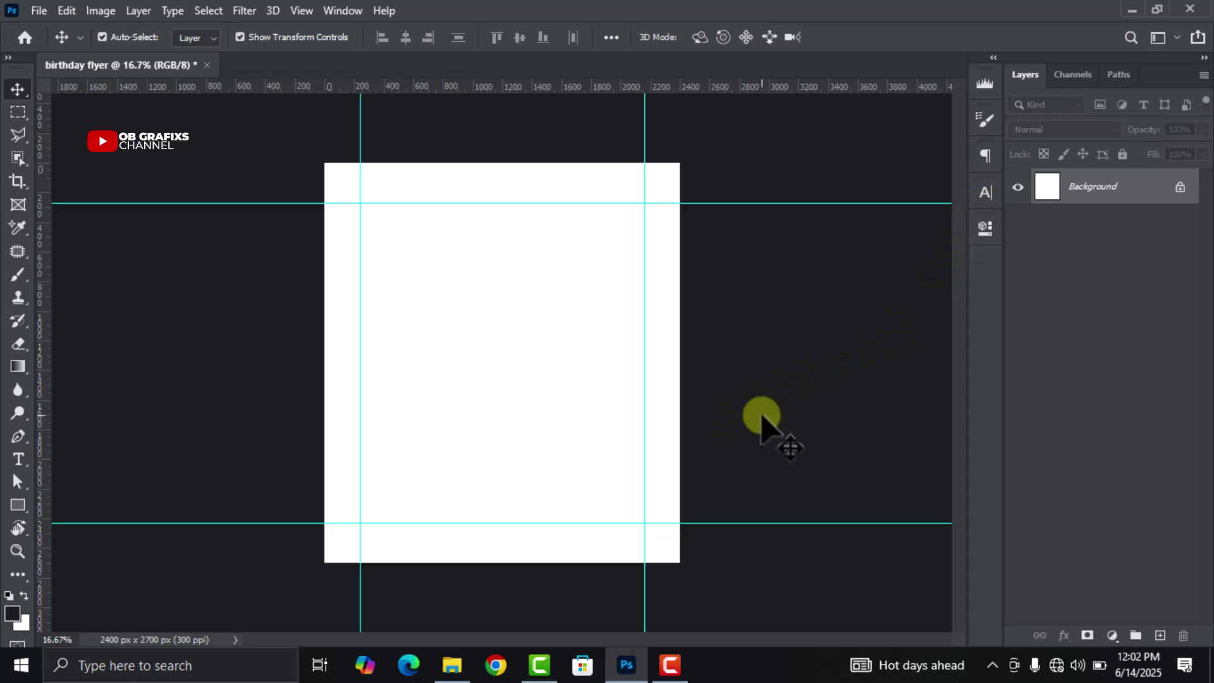
Draw a dark-filled rectangle shape, Rectangle 1, covering the whole canvas.
{"action": "left_click", "coordinate": [16, 506]}
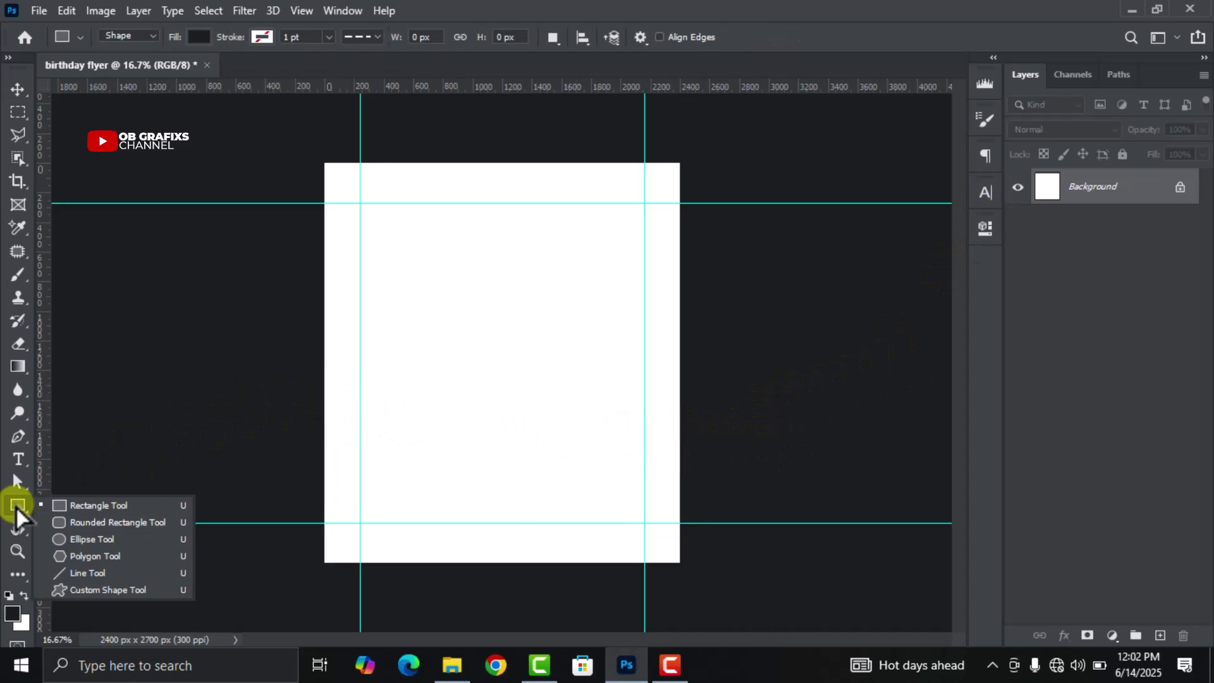
{"action": "left_click", "coordinate": [110, 508]}
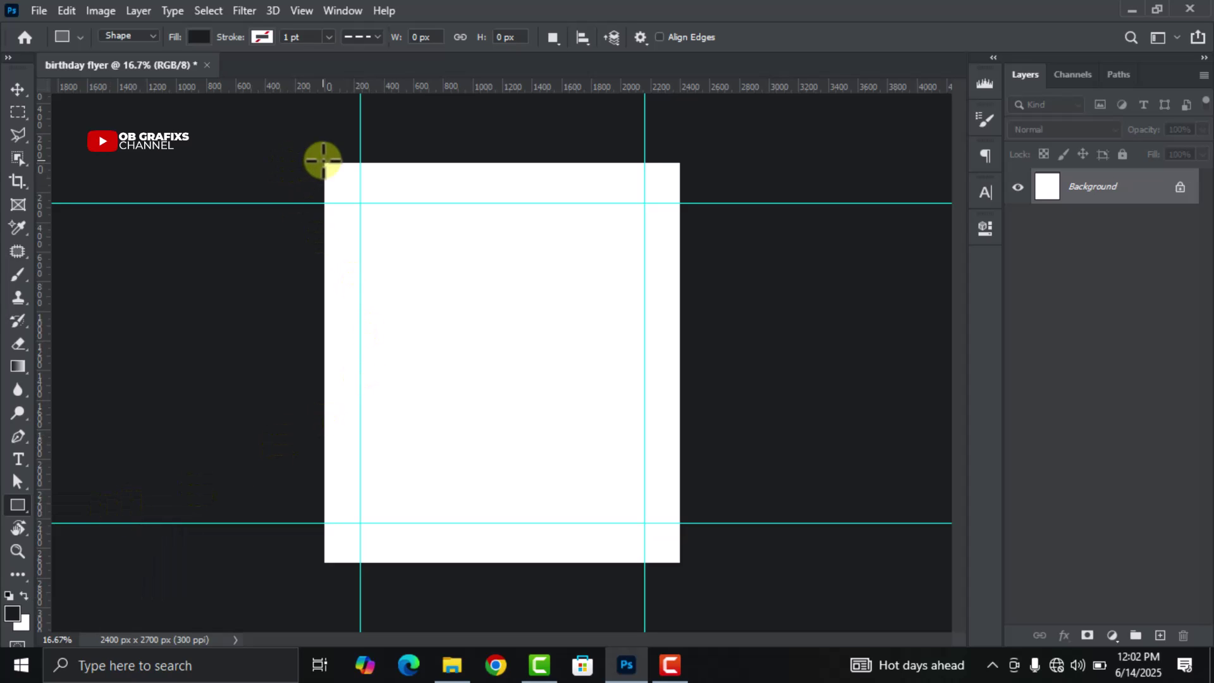
{"action": "left_click_drag", "start_coordinate": [315, 154], "coordinate": [689, 570]}
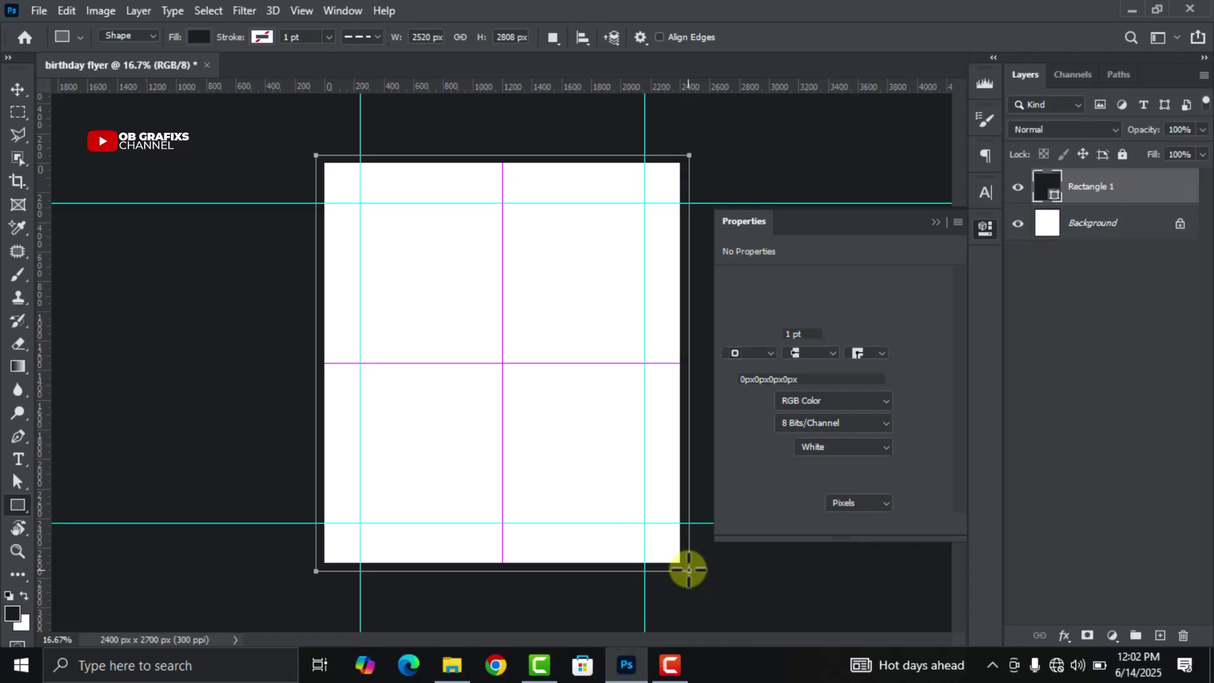
{"action": "left_click", "coordinate": [985, 229]}
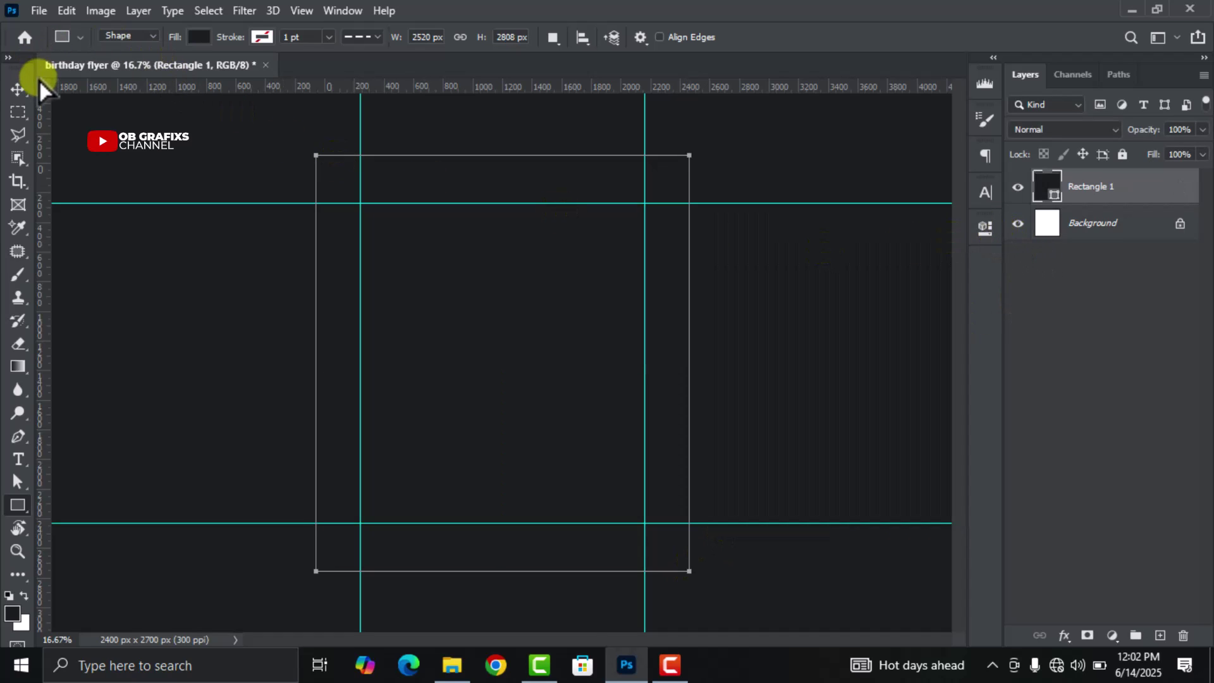
{"action": "left_click", "coordinate": [17, 89]}
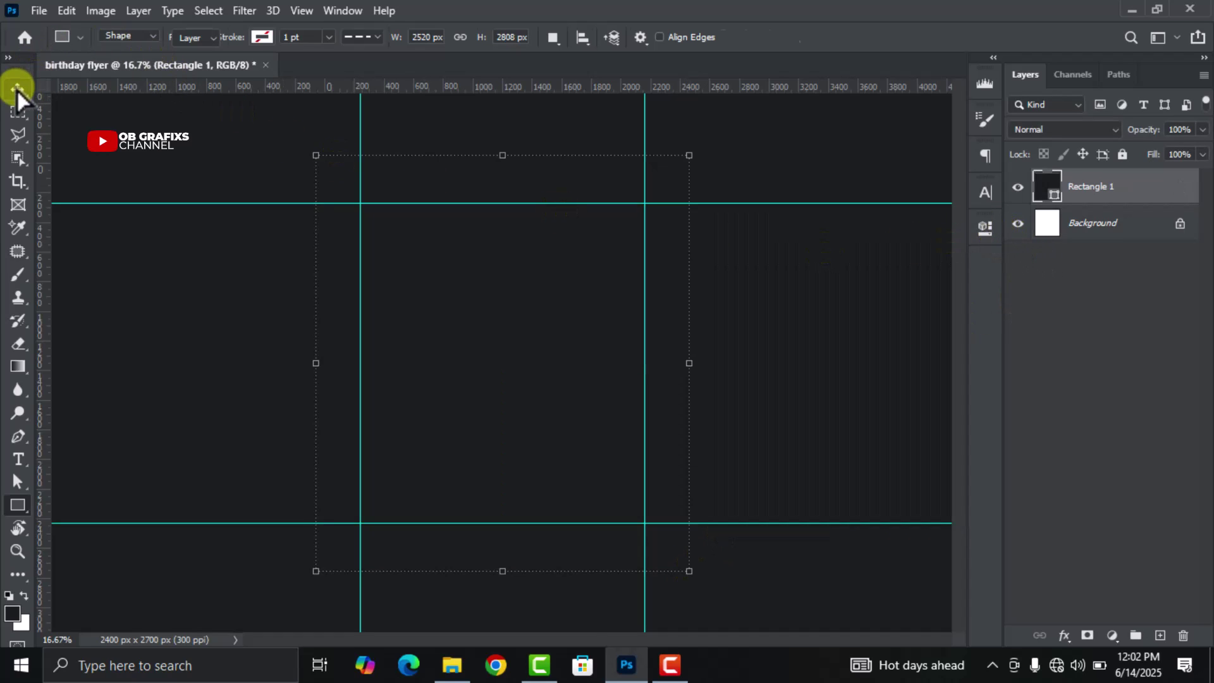
Give Rectangle 1 a radial green-to-010c00 Gradient Overlay at 150% scale.
{"action": "left_click", "coordinate": [1065, 634]}
{"action": "left_click", "coordinate": [1089, 576]}
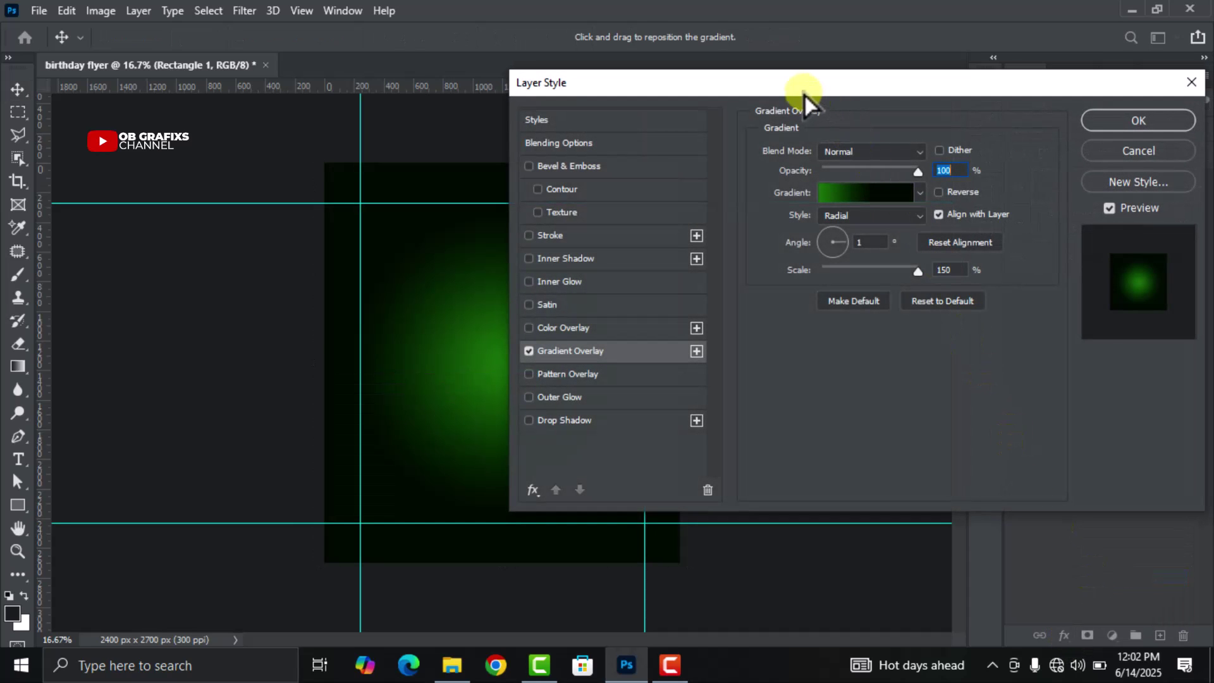
{"action": "left_click_drag", "start_coordinate": [803, 93], "coordinate": [822, 90]}
{"action": "left_click", "coordinate": [892, 191]}
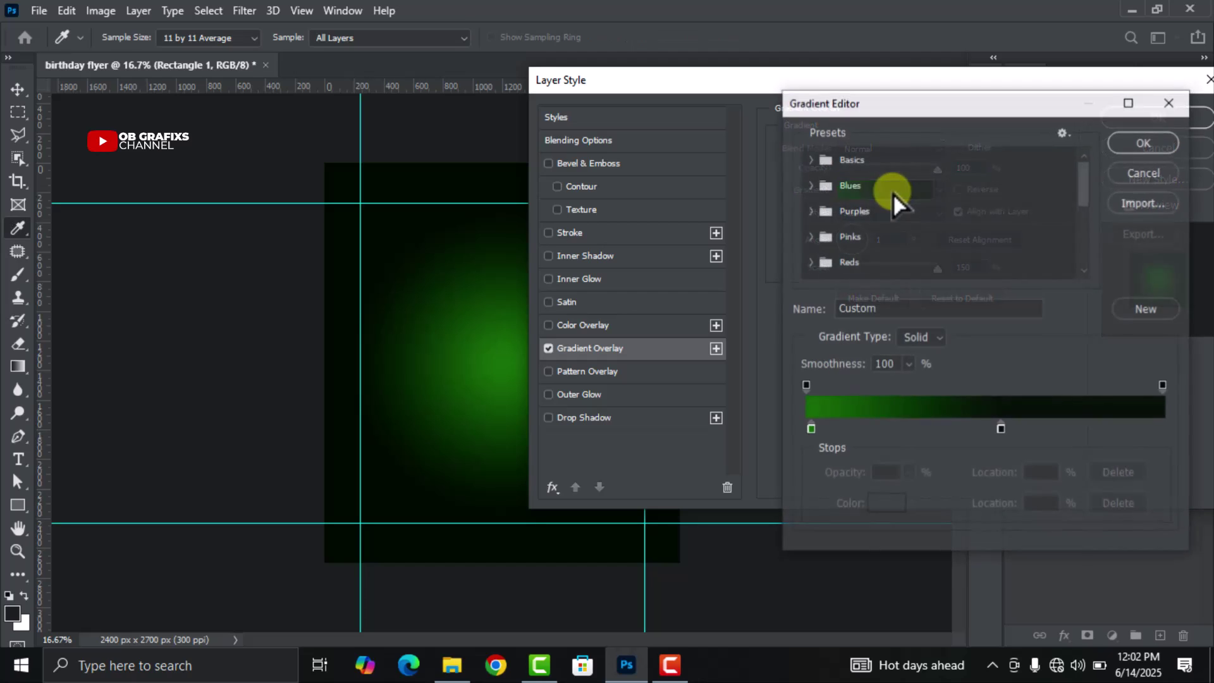
{"action": "double_click", "coordinate": [810, 429]}
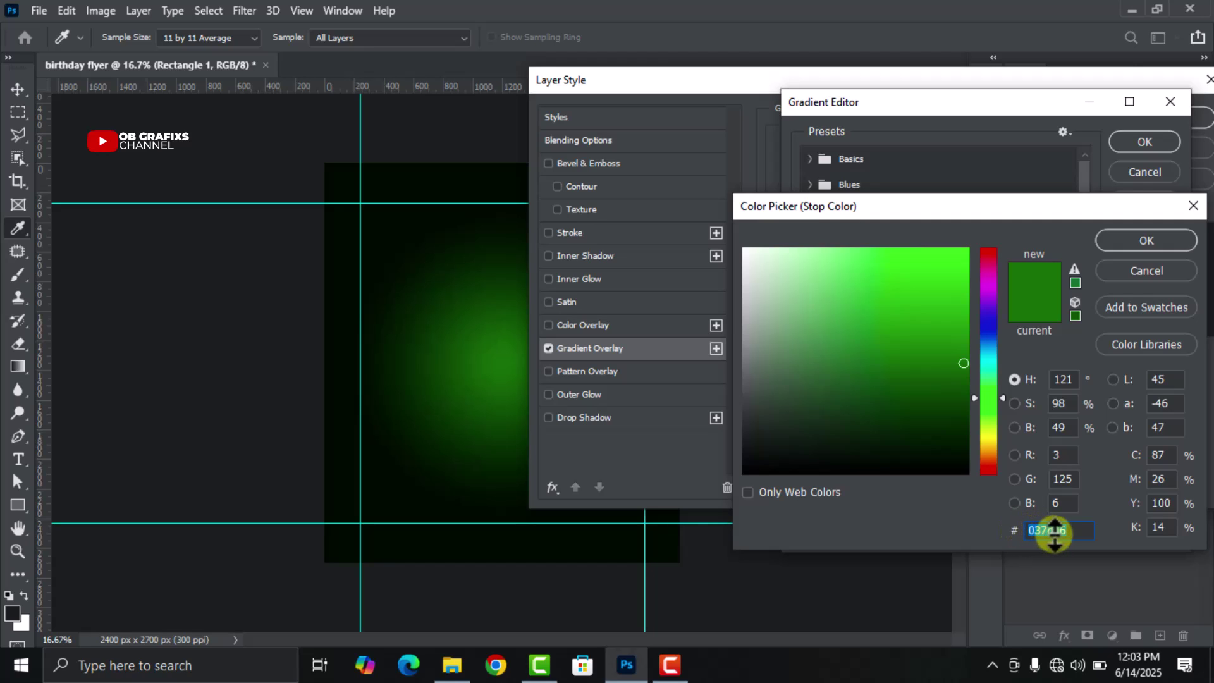
{"action": "left_click", "coordinate": [1133, 245]}
{"action": "left_click", "coordinate": [1037, 491]}
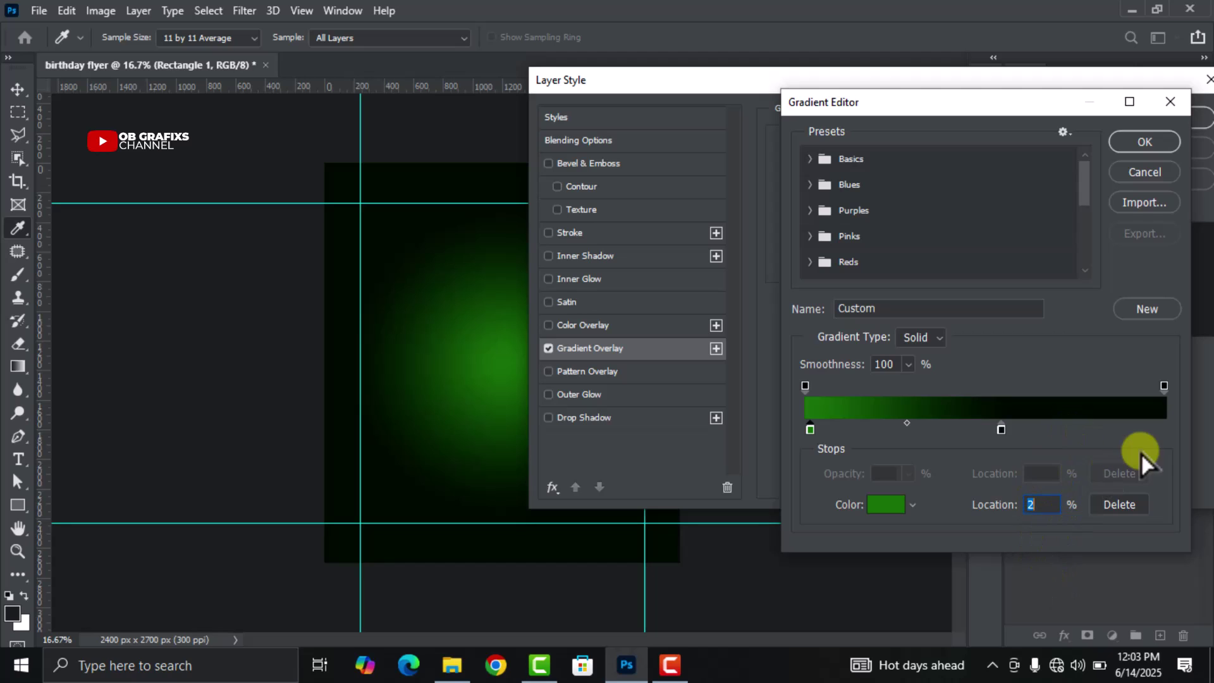
{"action": "double_click", "coordinate": [1001, 430]}
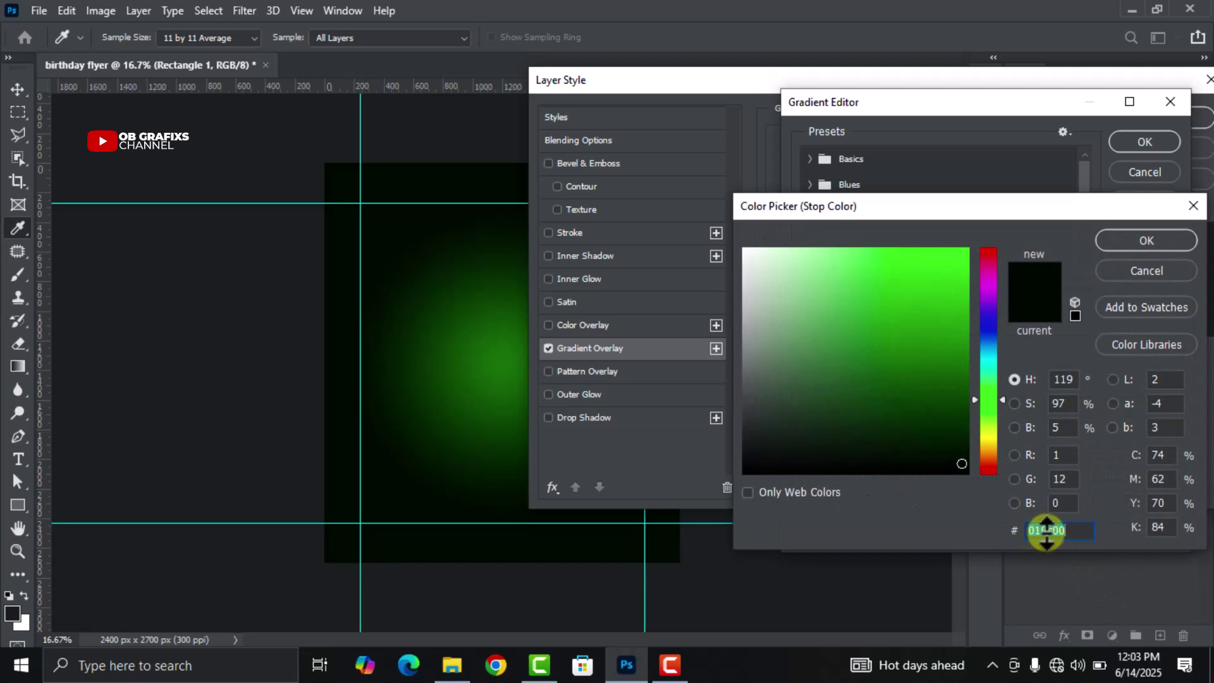
{"action": "left_click", "coordinate": [1127, 241]}
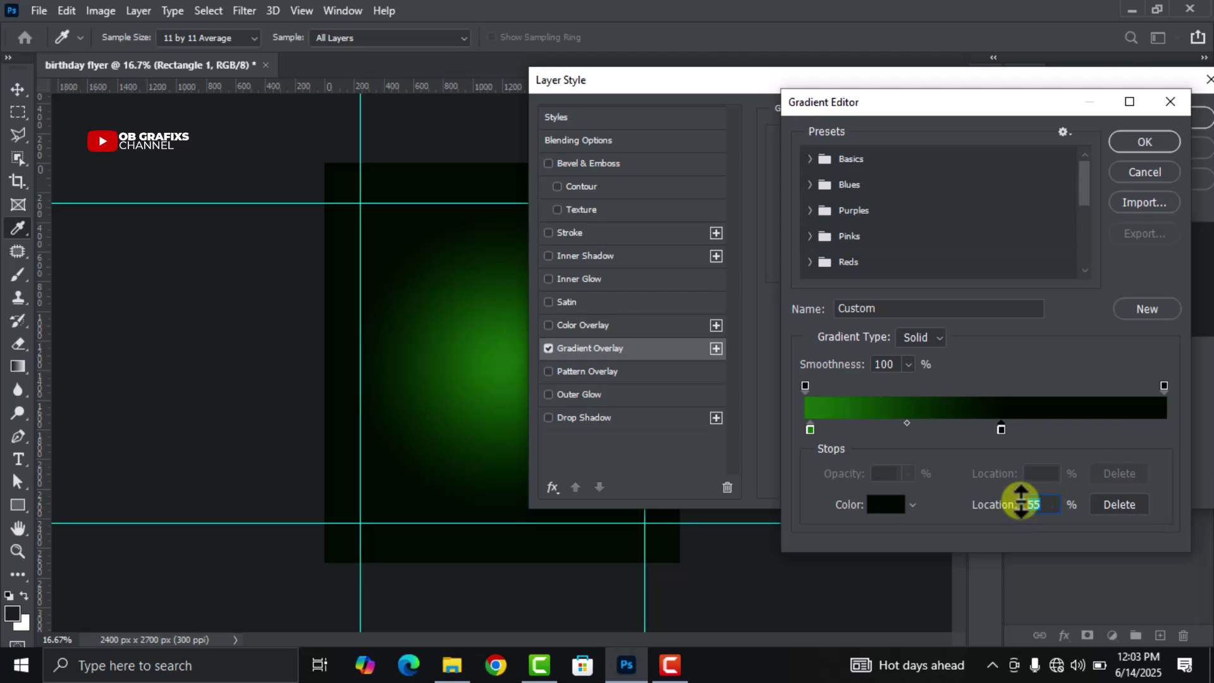
{"action": "left_click", "coordinate": [1144, 143]}
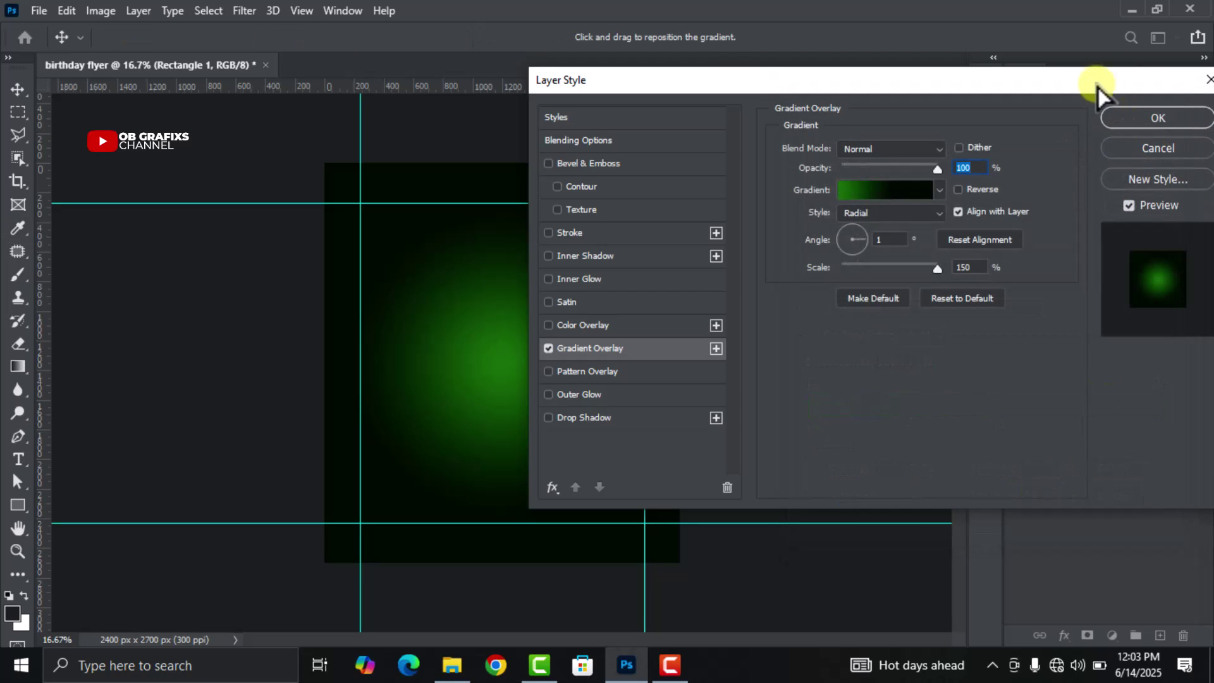
{"action": "left_click_drag", "start_coordinate": [1096, 84], "coordinate": [1054, 81]}
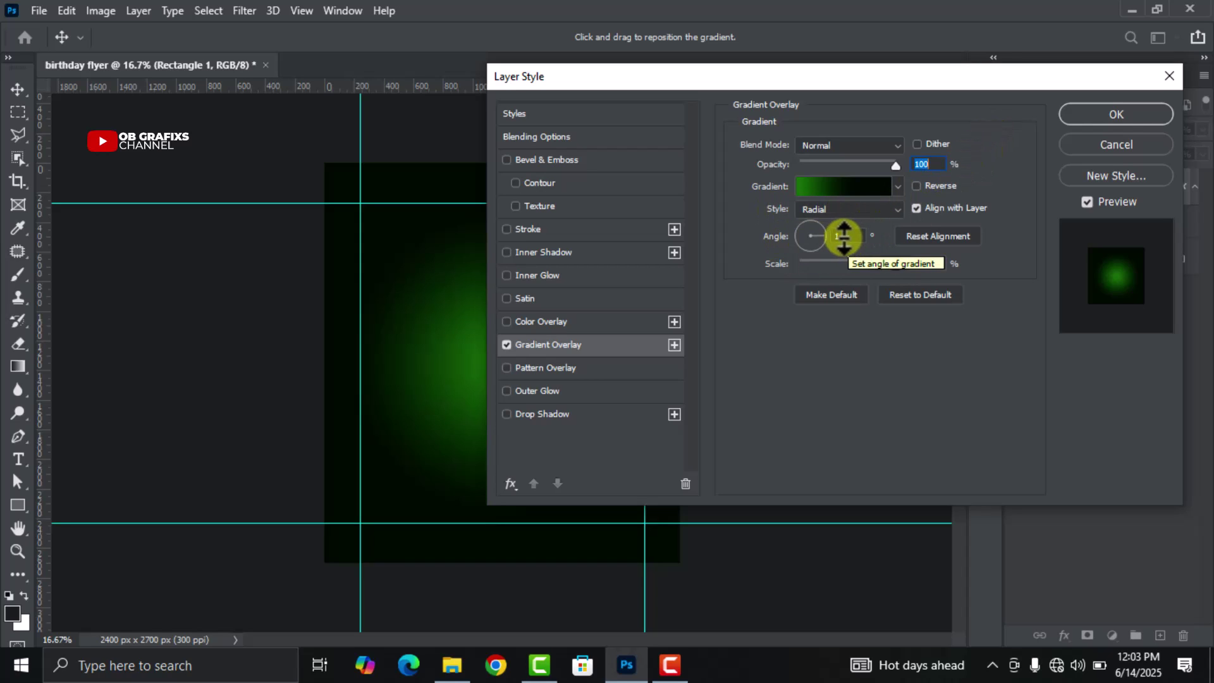
{"action": "left_click", "coordinate": [1091, 120]}
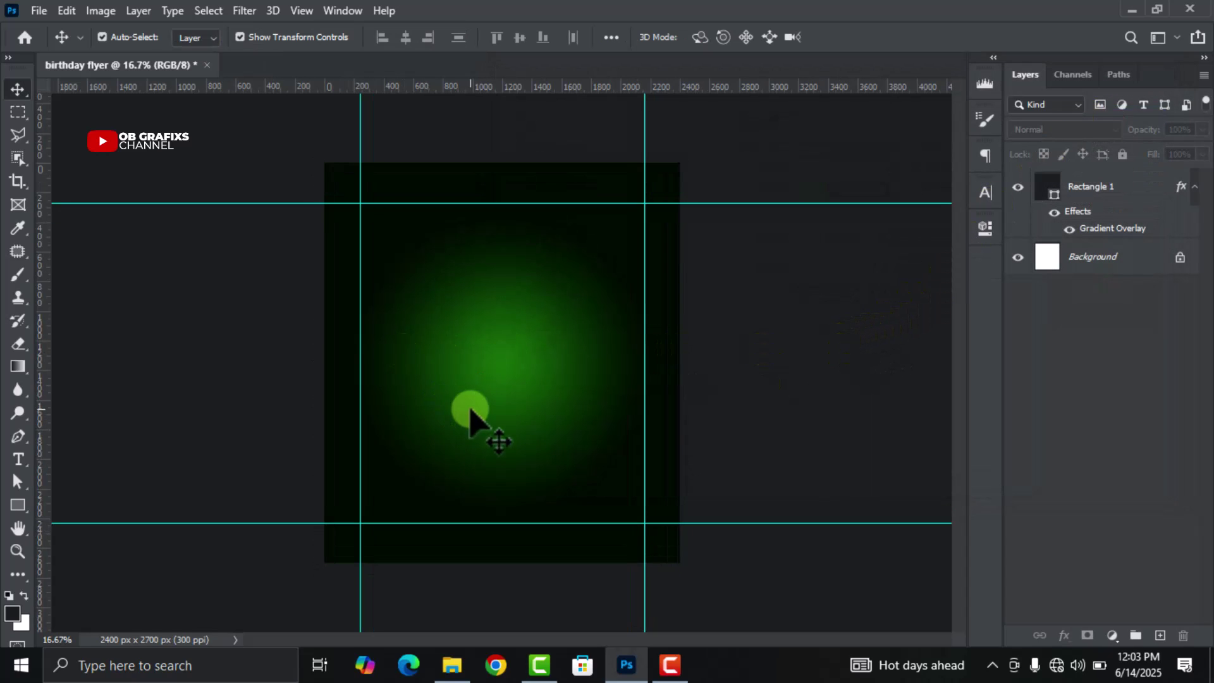
Place the green fire-ring image from the darious folder onto the canvas, slightly enlarged.
{"action": "left_click", "coordinate": [451, 663]}
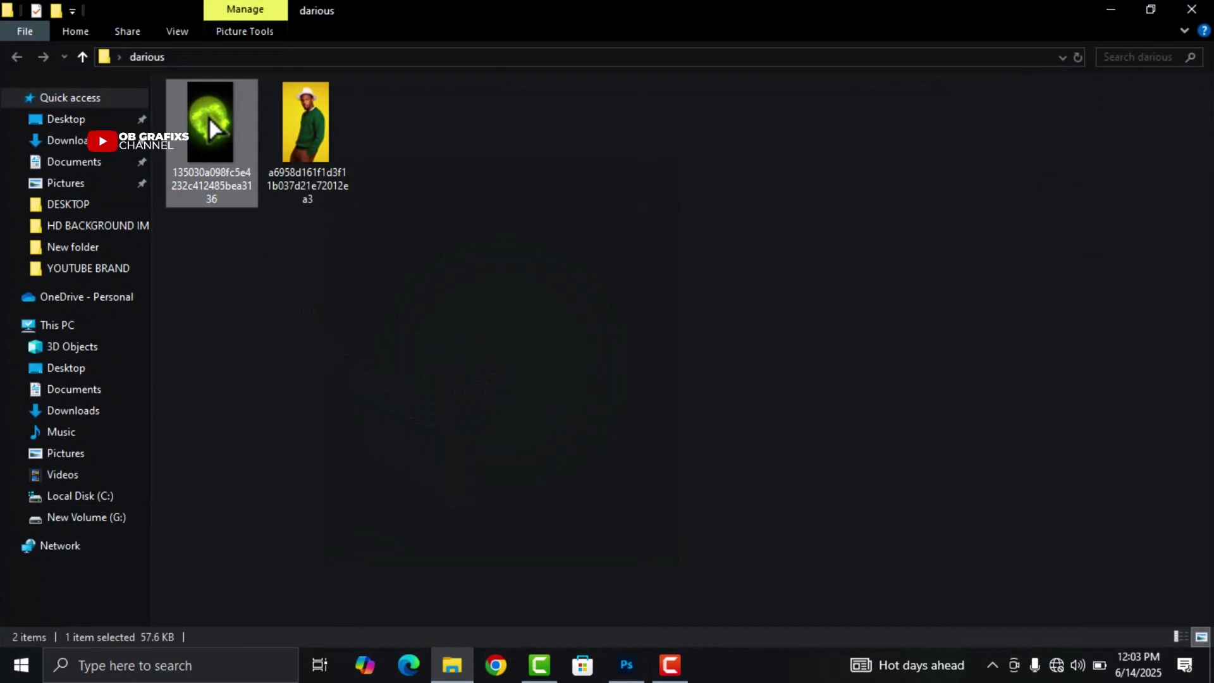
{"action": "left_click_drag", "start_coordinate": [209, 116], "coordinate": [525, 468]}
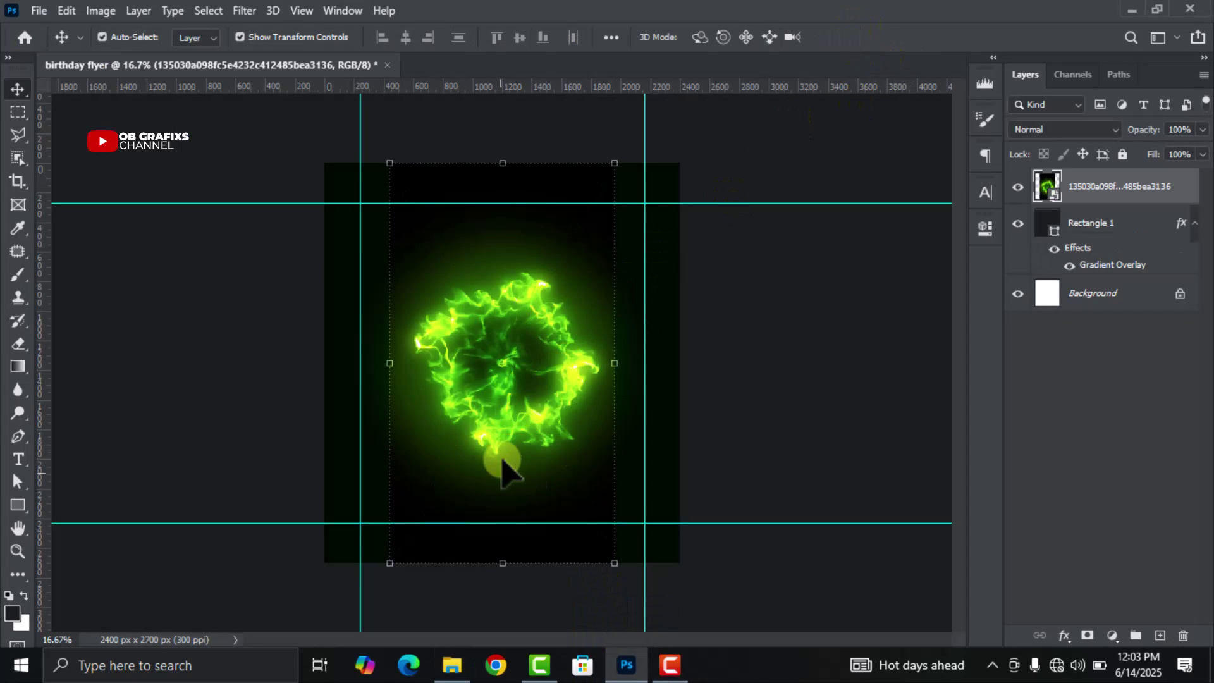
{"action": "mouse_move", "coordinate": [503, 563]}
{"action": "left_mouse_down"}
{"action": "mouse_move", "coordinate": [504, 591]}
{"action": "mouse_move", "coordinate": [504, 563]}
{"action": "left_mouse_up"}
{"action": "left_click", "coordinate": [849, 38]}
{"action": "left_click", "coordinate": [816, 334]}
{"action": "left_click", "coordinate": [529, 368]}
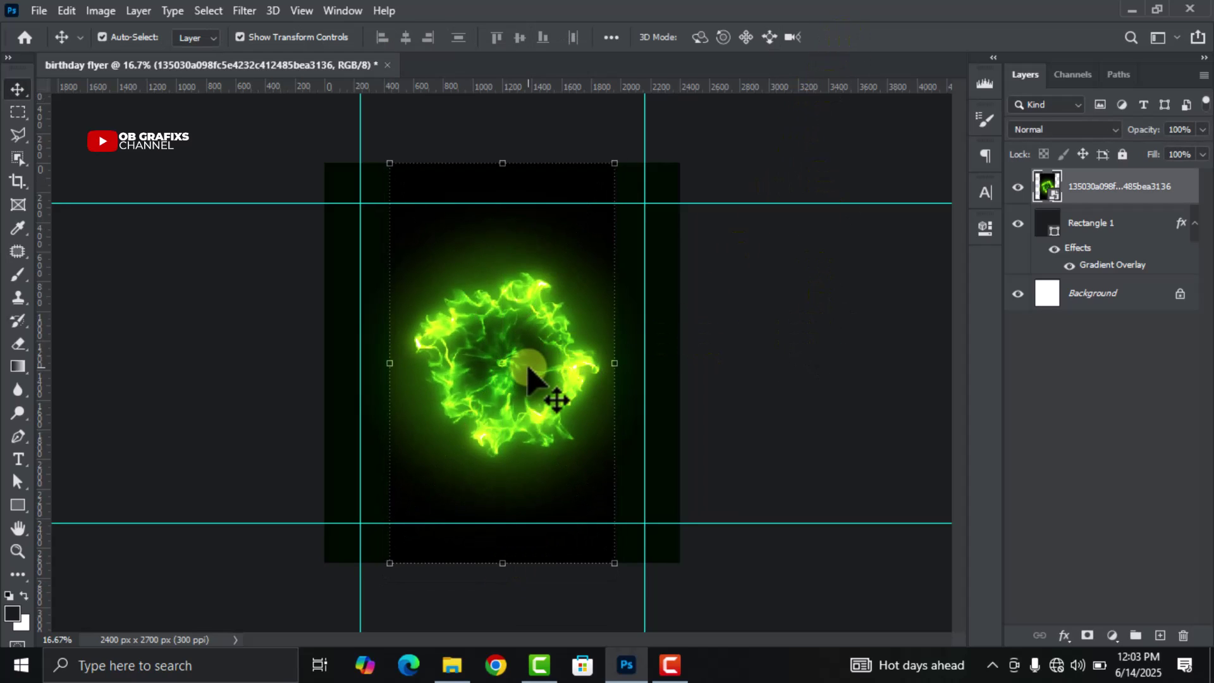
{"action": "right_click", "coordinate": [1094, 191]}
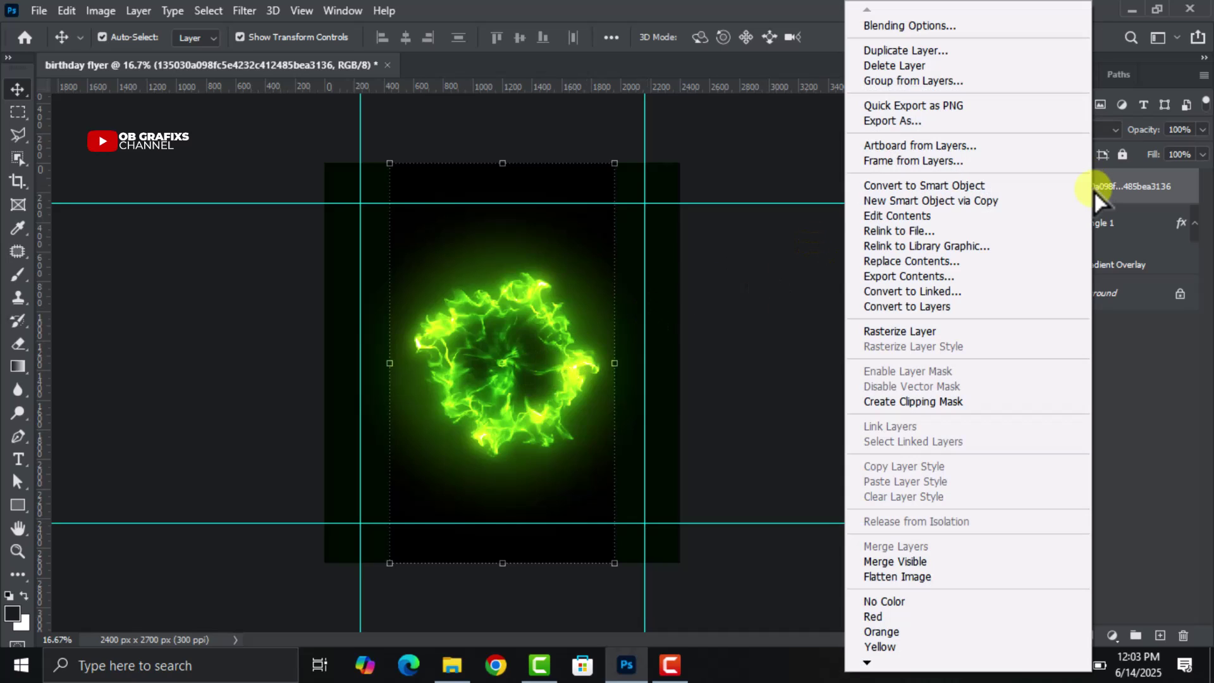
Rasterize the fire-ring layer and erase its dark surrounding background.
{"action": "left_click", "coordinate": [929, 330]}
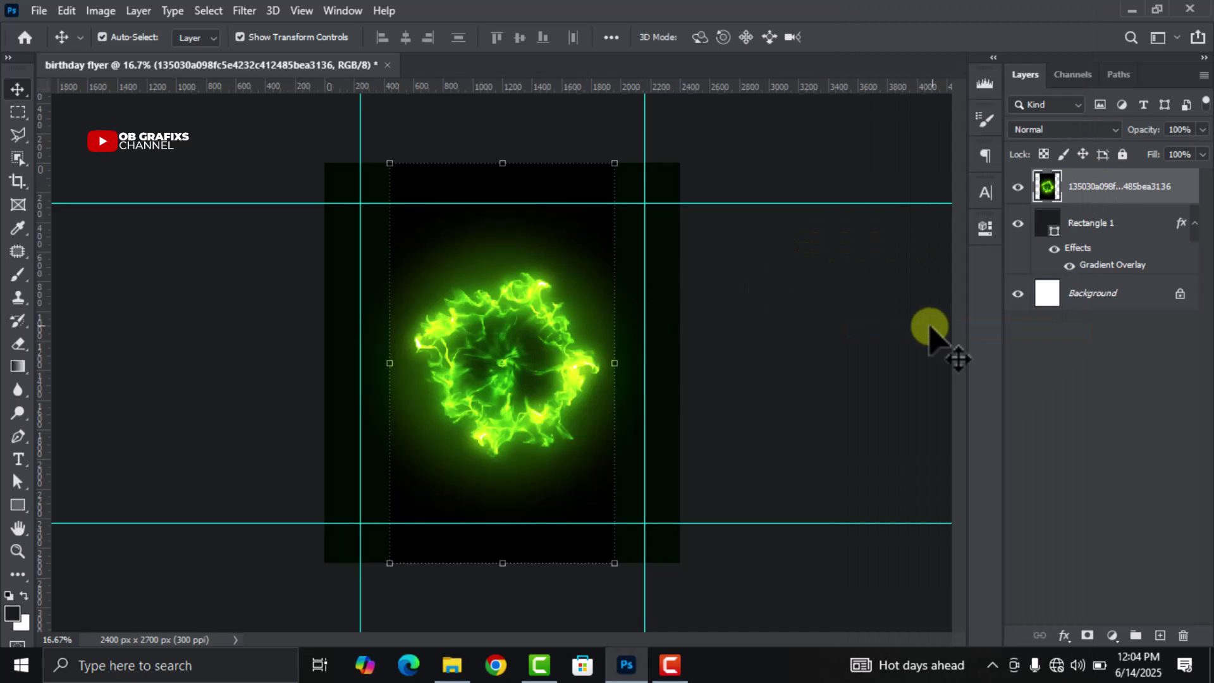
{"action": "left_click", "coordinate": [14, 341]}
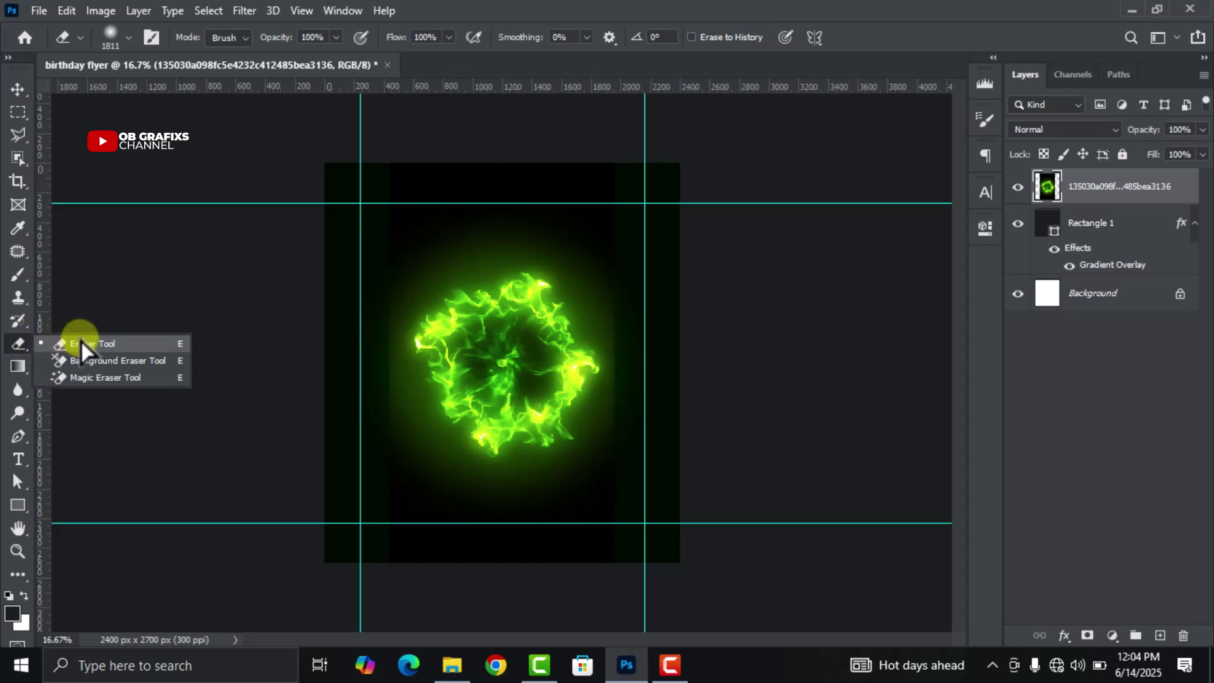
{"action": "left_click", "coordinate": [89, 343]}
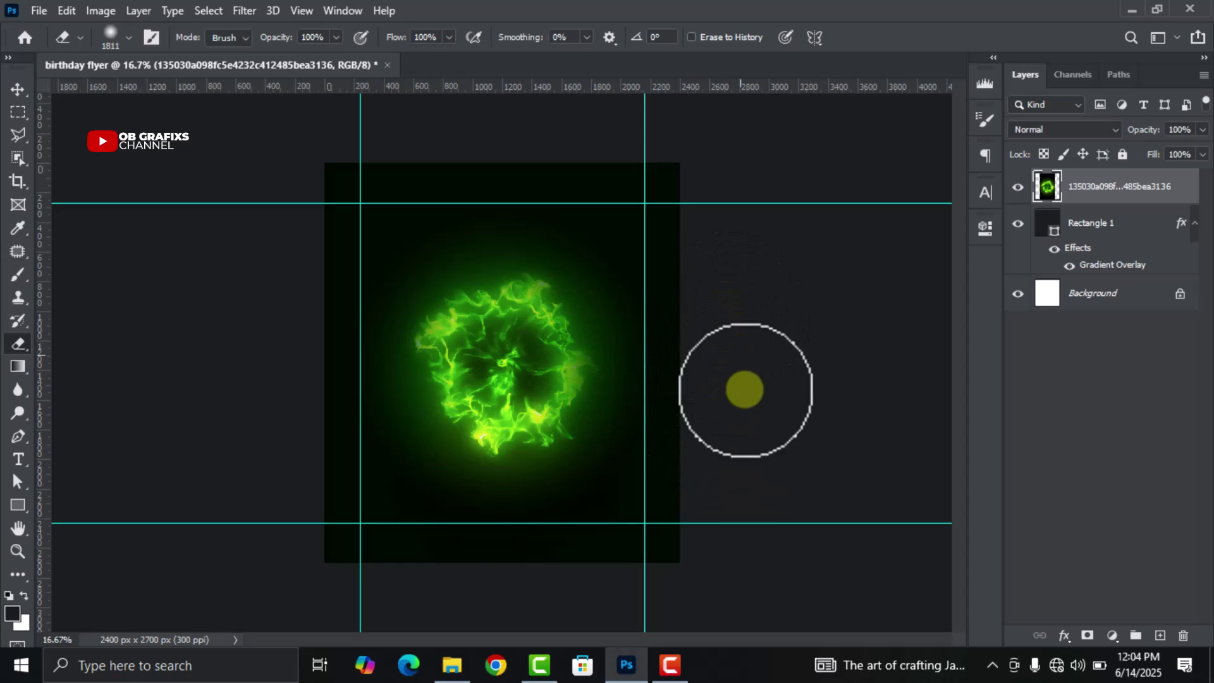
{"action": "left_click_drag", "start_coordinate": [736, 390], "coordinate": [750, 279]}
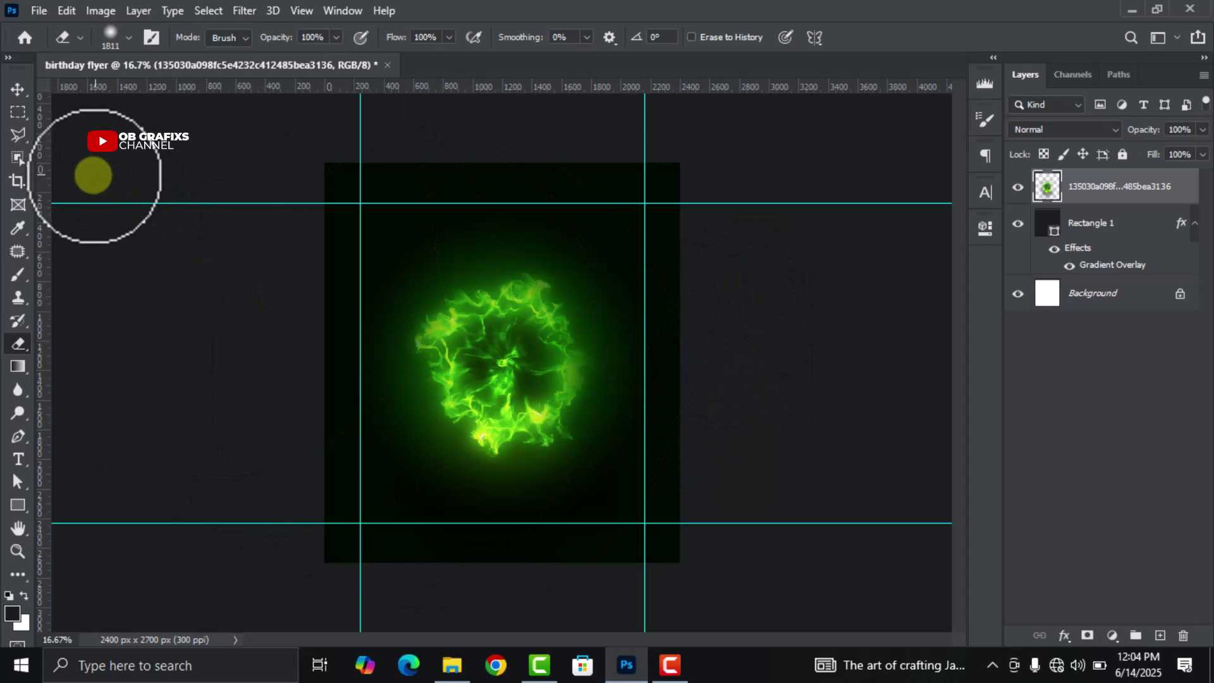
Scale the fire ring to about 124% and move it up to centre it.
{"action": "left_click", "coordinate": [17, 89]}
{"action": "scroll", "coordinate": [534, 373], "scroll_direction": "down", "scroll_amount": 2}
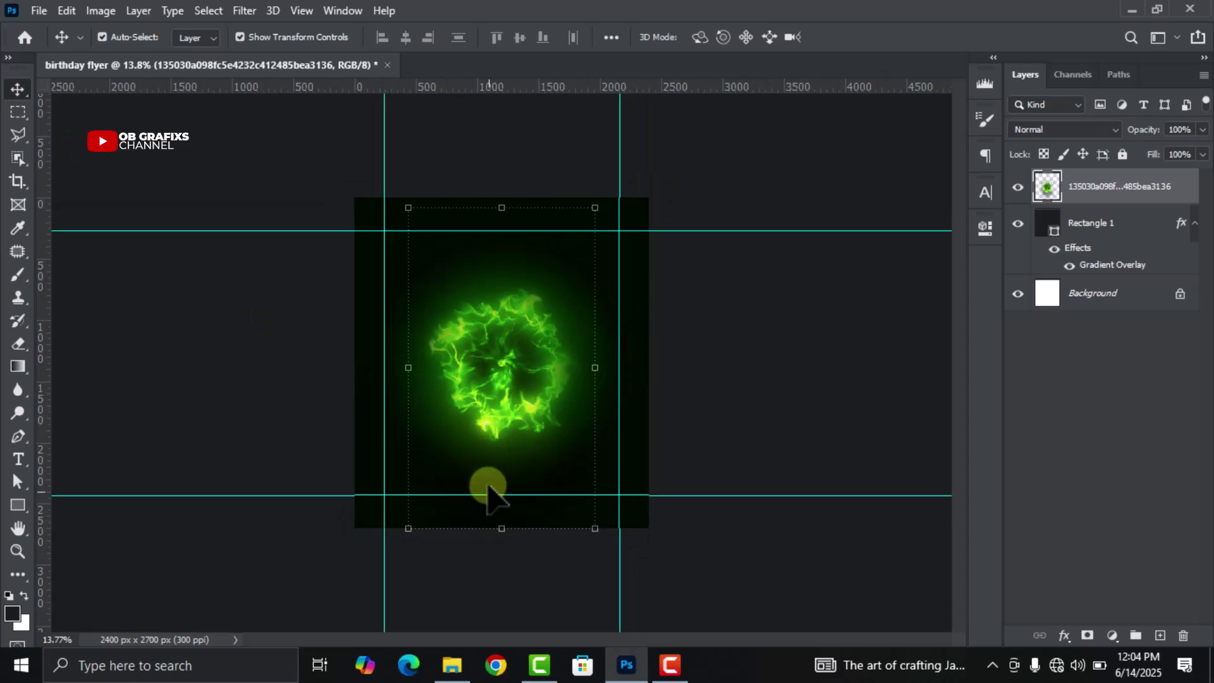
{"action": "left_click_drag", "start_coordinate": [507, 530], "coordinate": [502, 595]}
{"action": "left_click_drag", "start_coordinate": [498, 209], "coordinate": [500, 198]}
{"action": "scroll", "coordinate": [491, 463], "scroll_direction": "up", "scroll_amount": 1}
{"action": "left_click_drag", "start_coordinate": [496, 439], "coordinate": [490, 403]}
{"action": "left_click", "coordinate": [880, 36]}
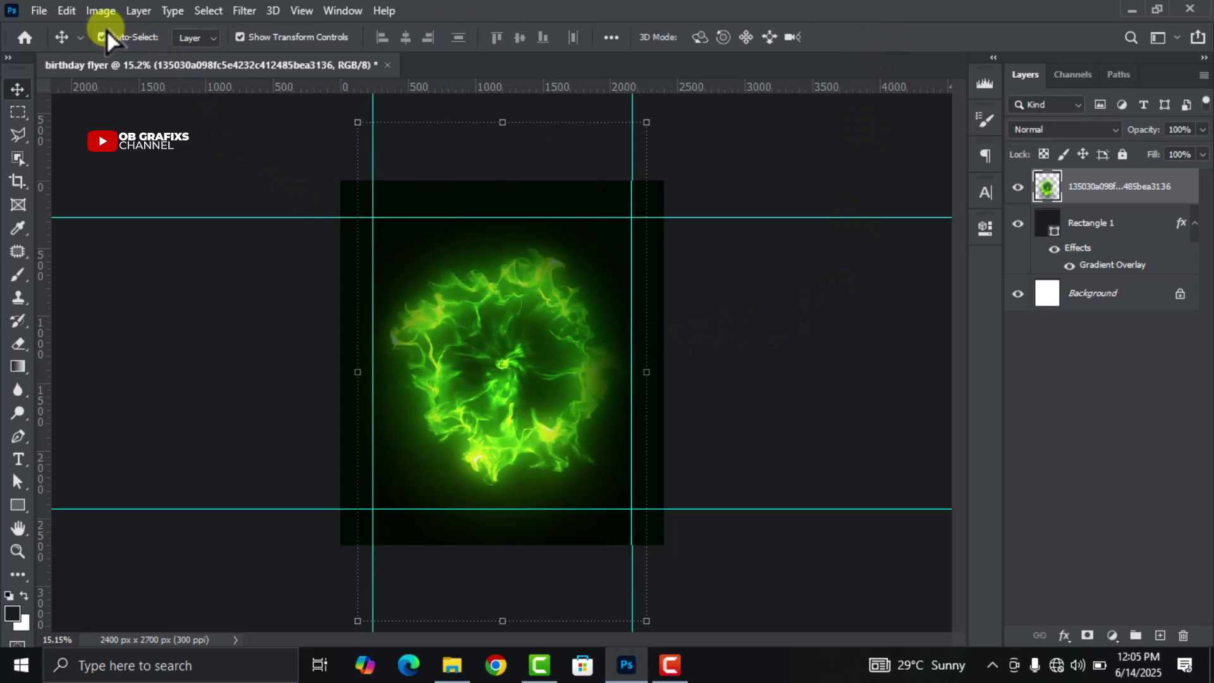
Apply Hue/Saturation to the fire ring with Hue +15 and Saturation +40.
{"action": "left_click", "coordinate": [101, 11]}
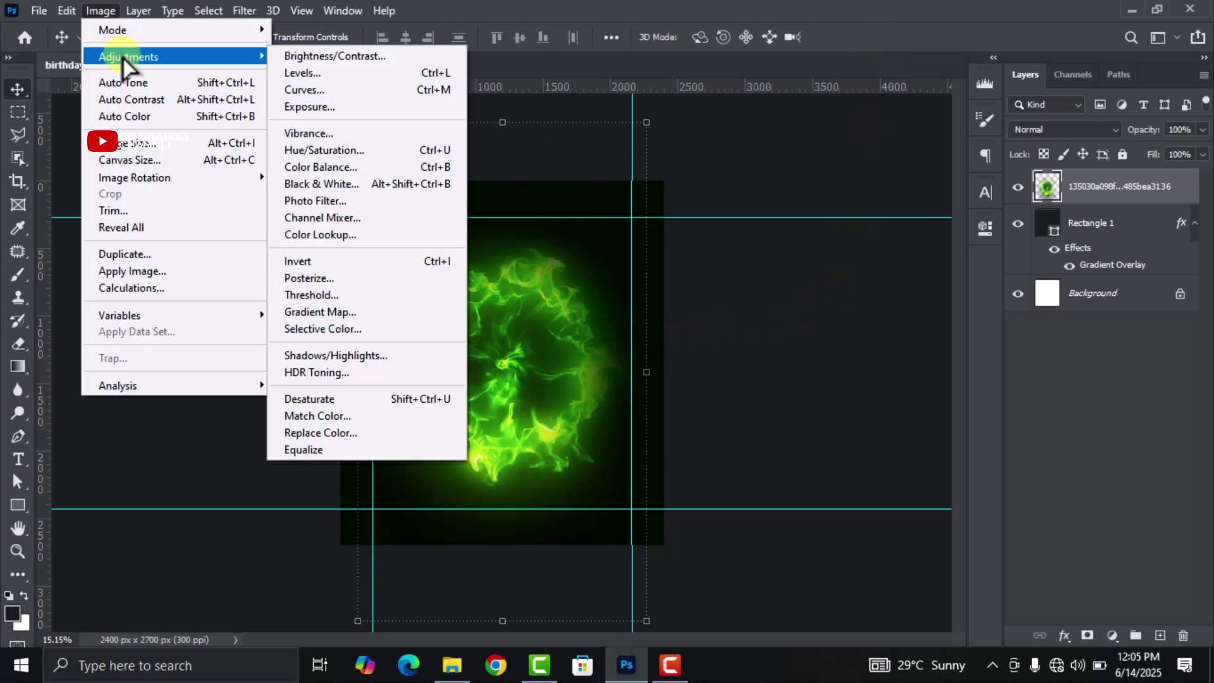
{"action": "left_click", "coordinate": [346, 163]}
{"action": "left_click_drag", "start_coordinate": [930, 231], "coordinate": [954, 249]}
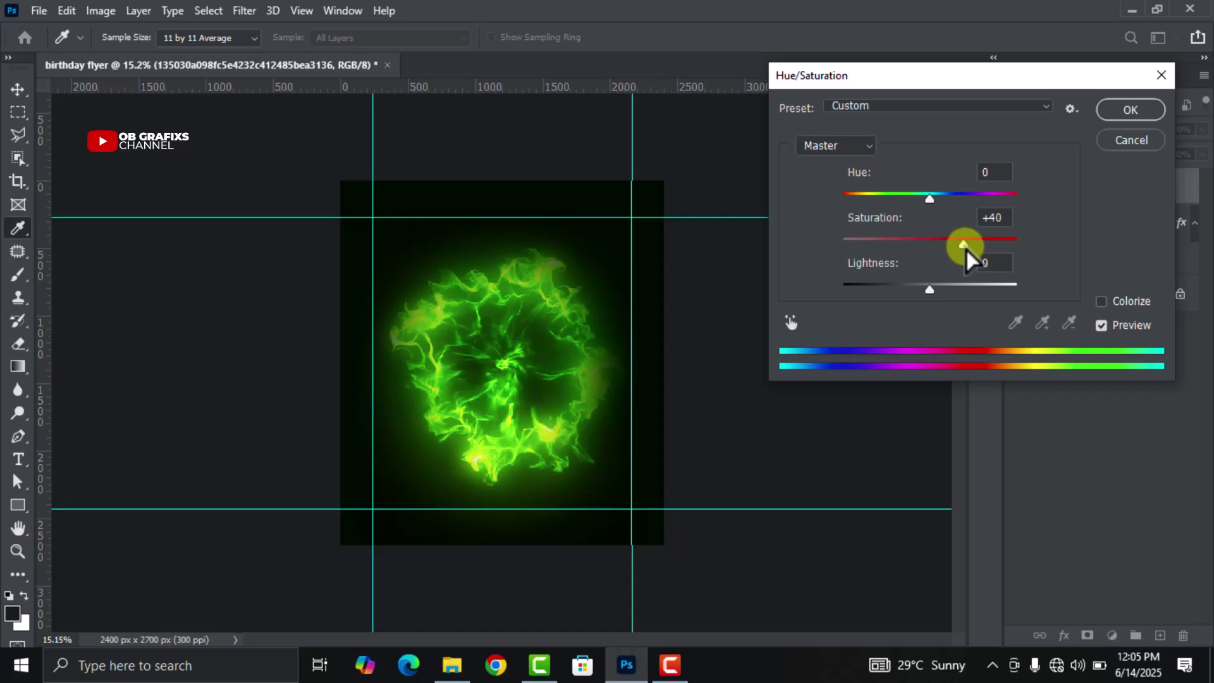
{"action": "left_click_drag", "start_coordinate": [926, 196], "coordinate": [943, 199]}
{"action": "left_click", "coordinate": [988, 172]}
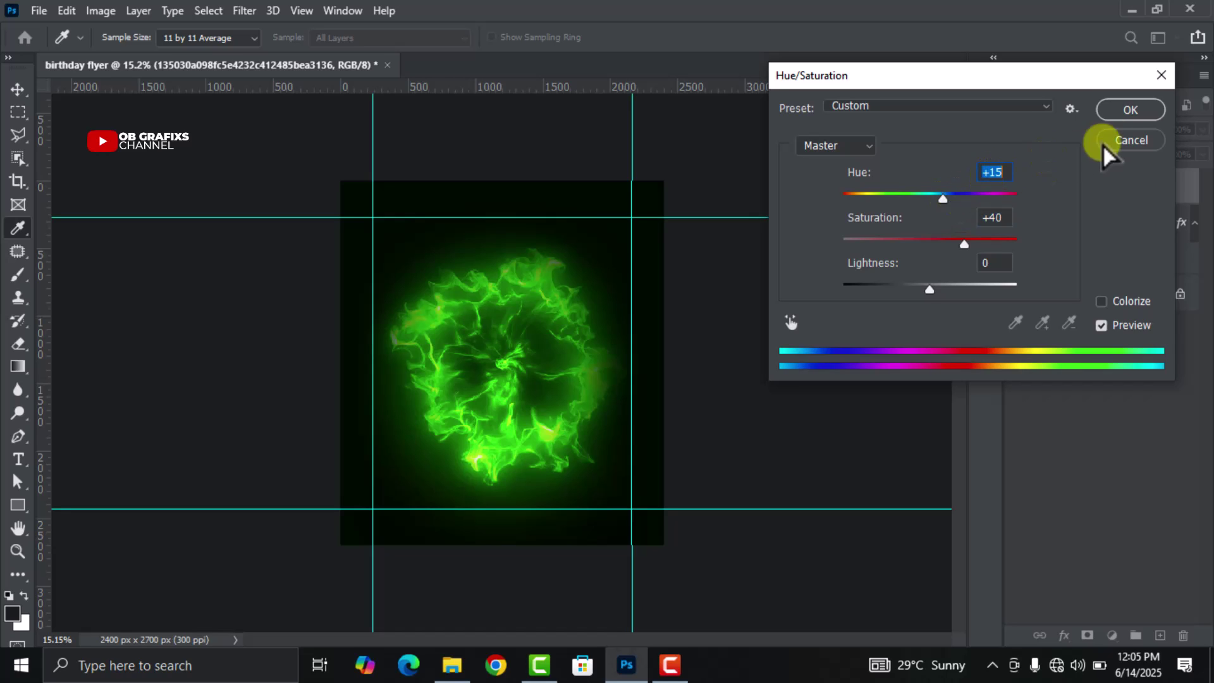
{"action": "left_click", "coordinate": [1130, 110]}
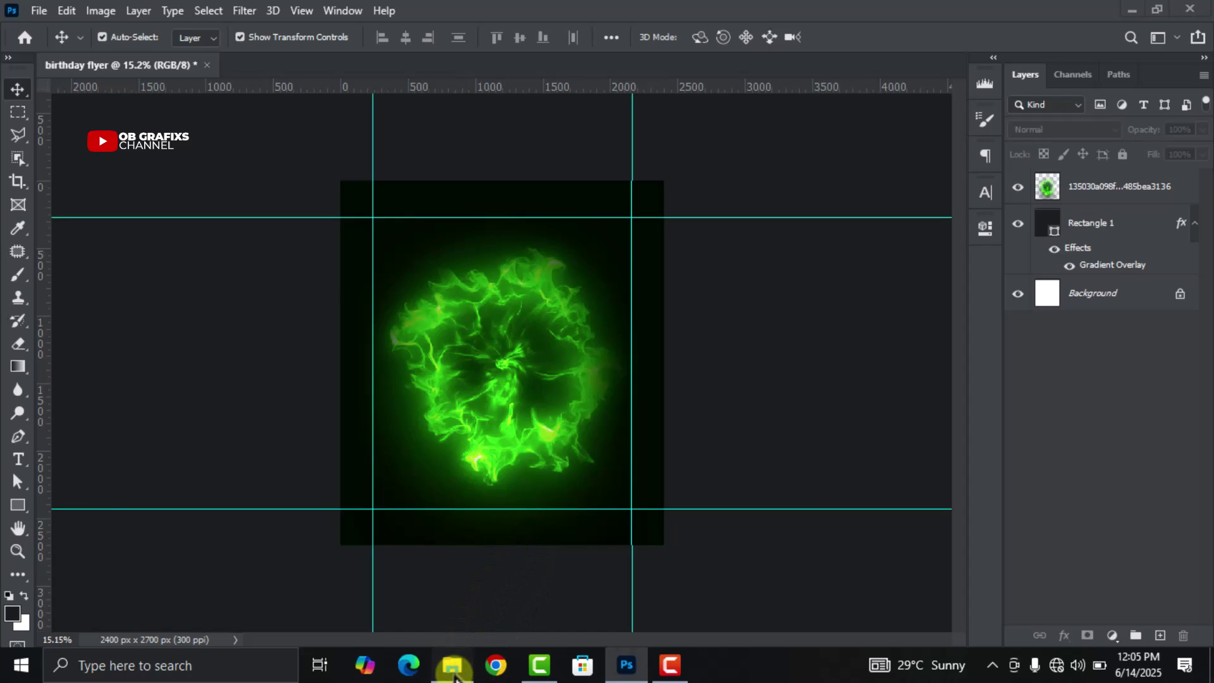
Place the man's photo over the fire ring and rasterize its layer.
{"action": "left_click", "coordinate": [454, 667]}
{"action": "left_click_drag", "start_coordinate": [309, 116], "coordinate": [514, 396]}
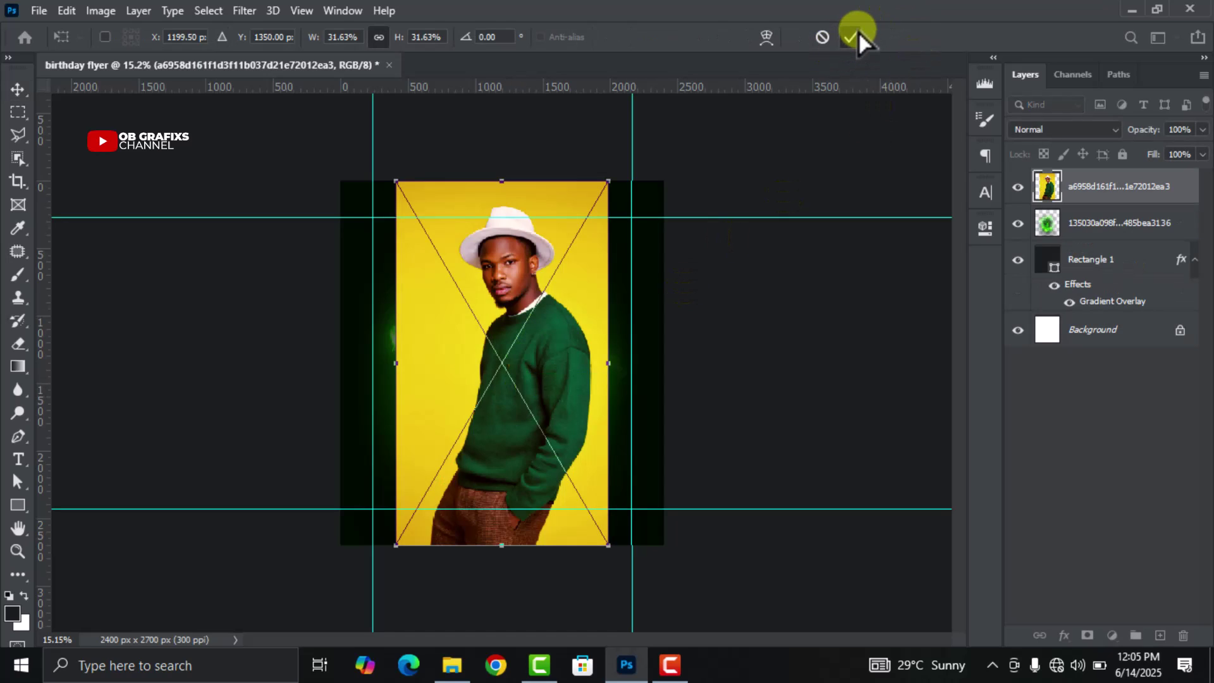
{"action": "left_click", "coordinate": [858, 33]}
{"action": "right_click", "coordinate": [1083, 187]}
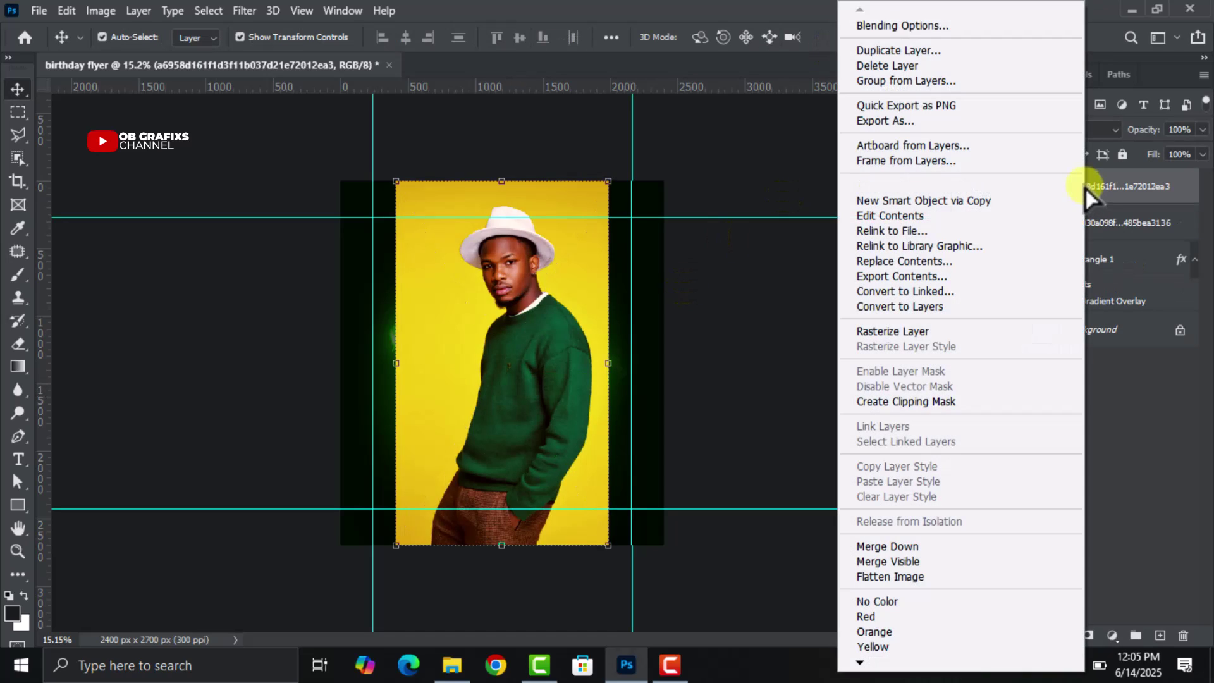
{"action": "left_click", "coordinate": [930, 331]}
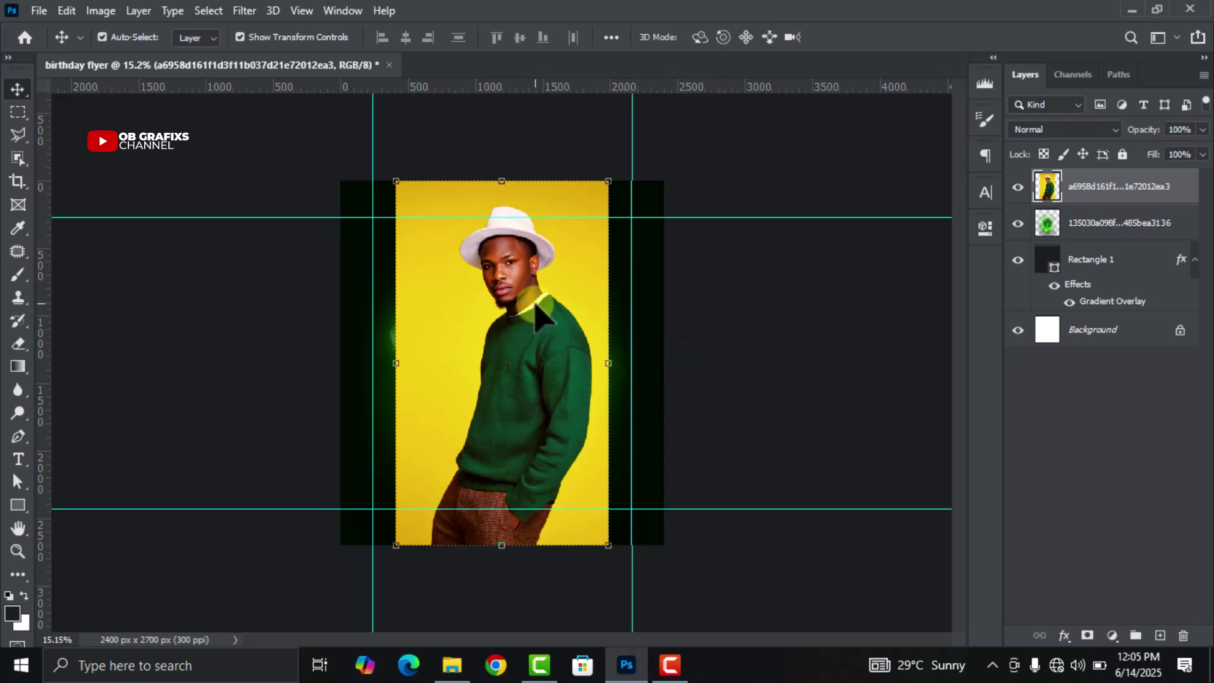
Select the man with Select > Subject and copy him onto Layer 1.
{"action": "left_click_drag", "start_coordinate": [534, 309], "coordinate": [532, 317]}
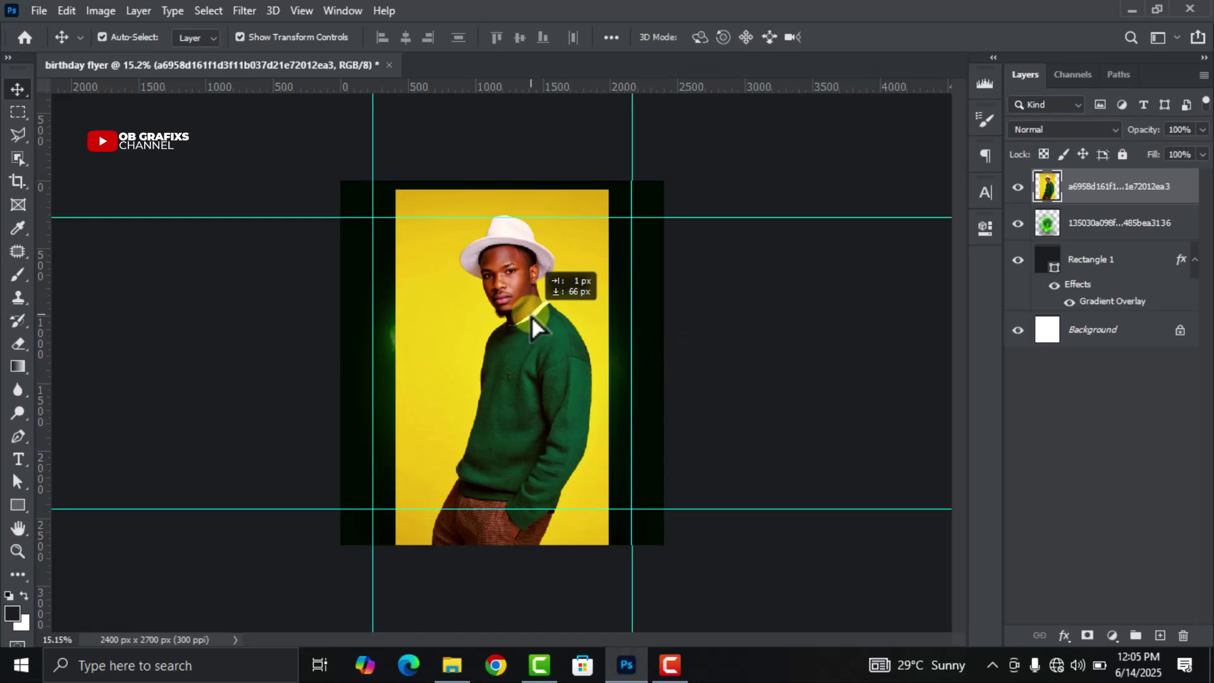
{"action": "left_click", "coordinate": [209, 11]}
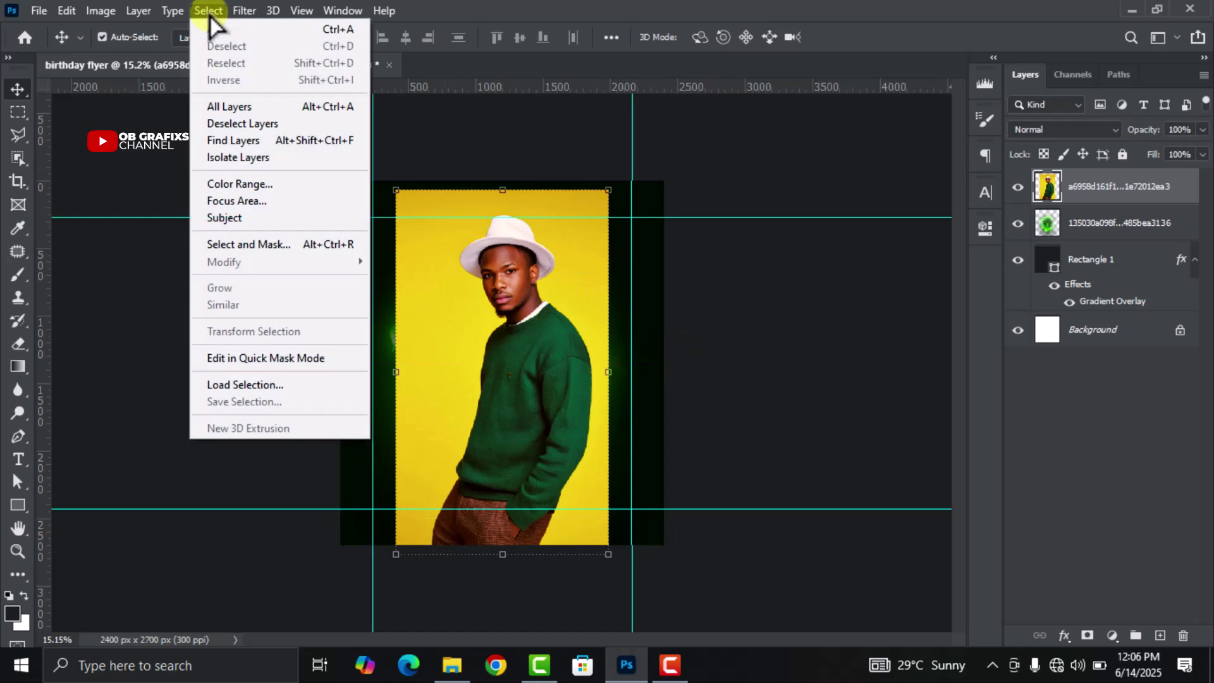
{"action": "left_click", "coordinate": [238, 217]}
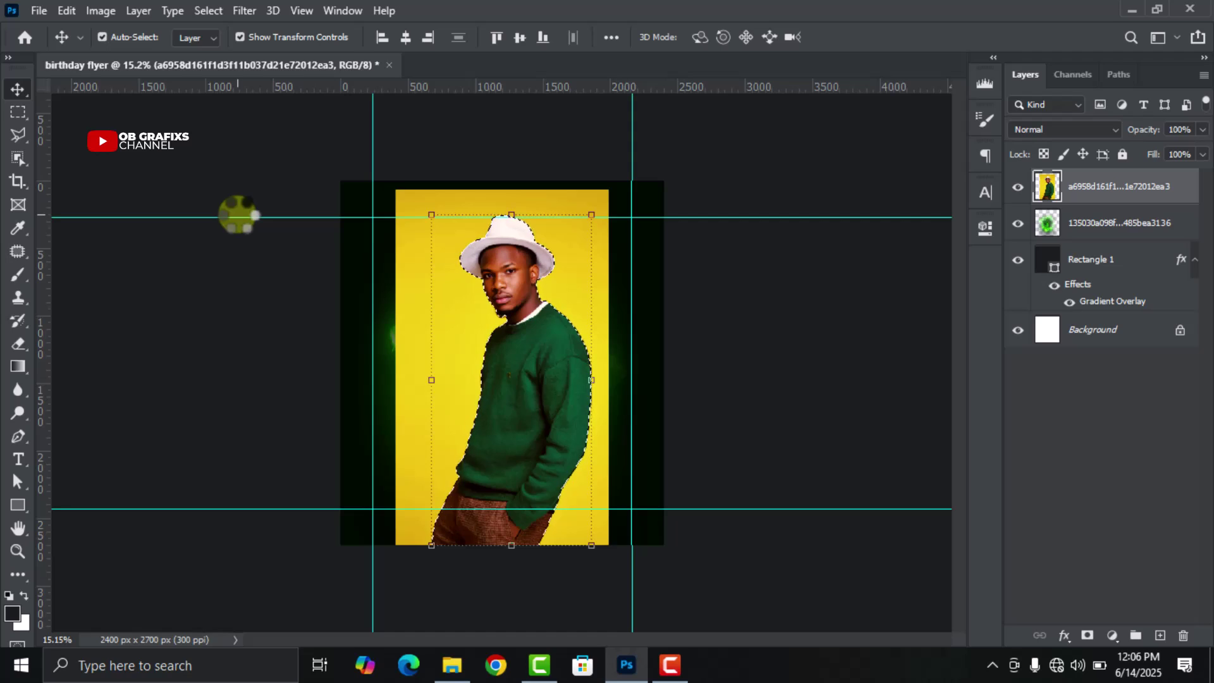
{"action": "key", "text": "ctrl"}
{"action": "key", "text": "ctrl+j"}
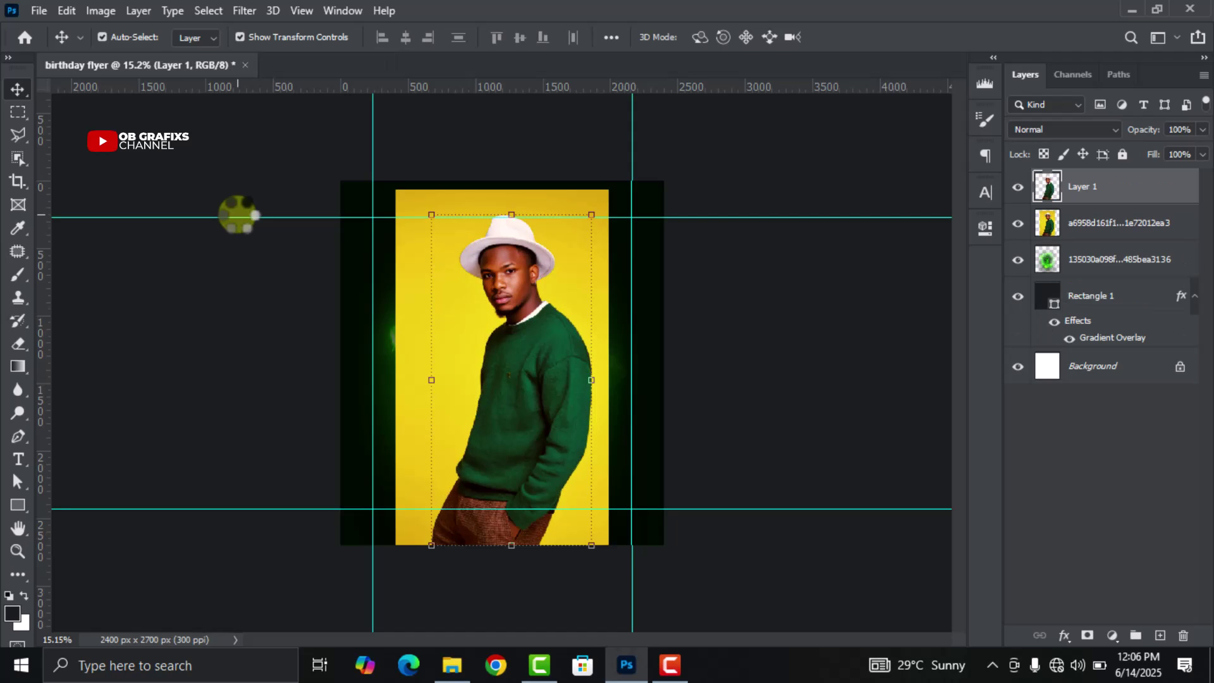
Delete the original yellow-background photo layer and select the cut-out Layer 1.
{"action": "left_click", "coordinate": [1135, 231]}
{"action": "left_click_drag", "start_coordinate": [1116, 224], "coordinate": [1180, 634]}
{"action": "left_click", "coordinate": [804, 327]}
{"action": "left_click", "coordinate": [542, 348]}
{"action": "scroll", "coordinate": [534, 212], "scroll_direction": "up", "scroll_amount": 4}
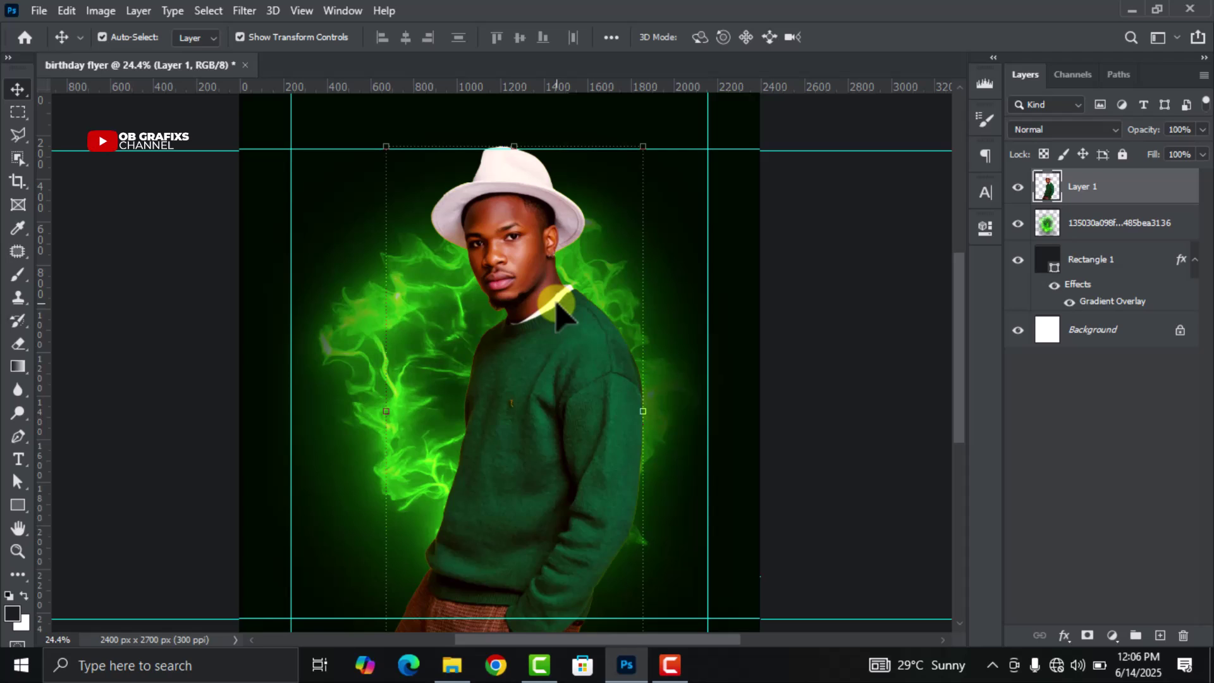
Add Selective Color to the man's layer and set Reds Cyan to -100.
{"action": "left_click", "coordinate": [101, 10]}
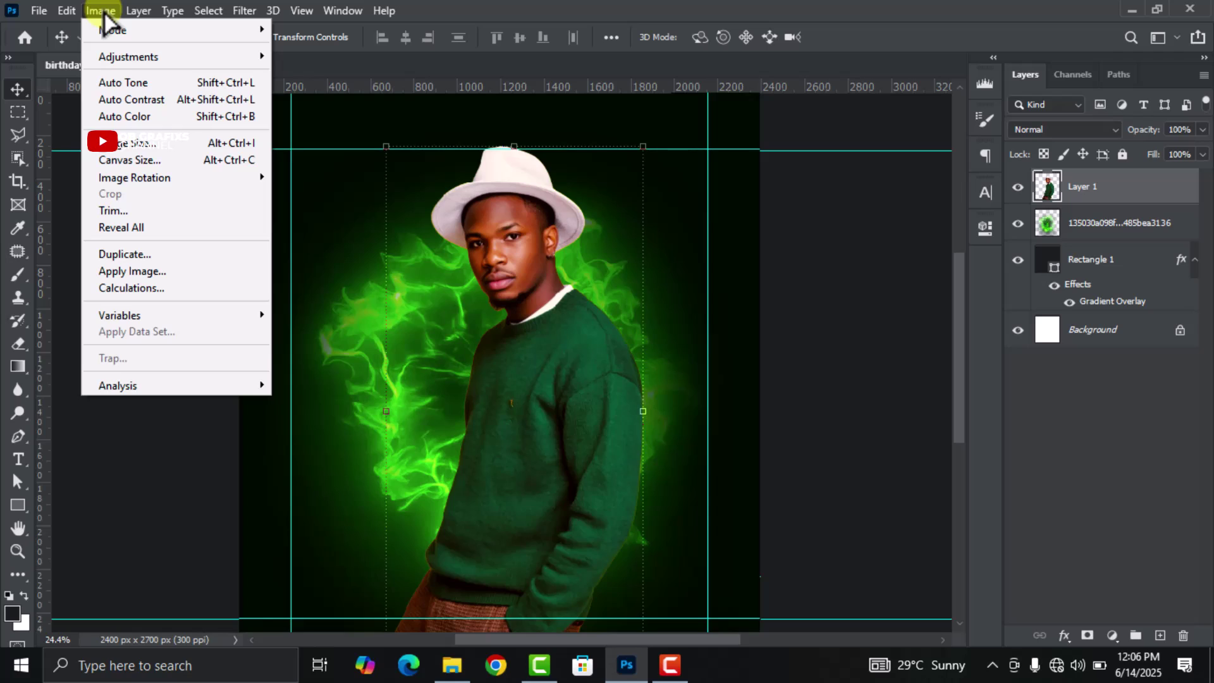
{"action": "mouse_move", "coordinate": [131, 57]}
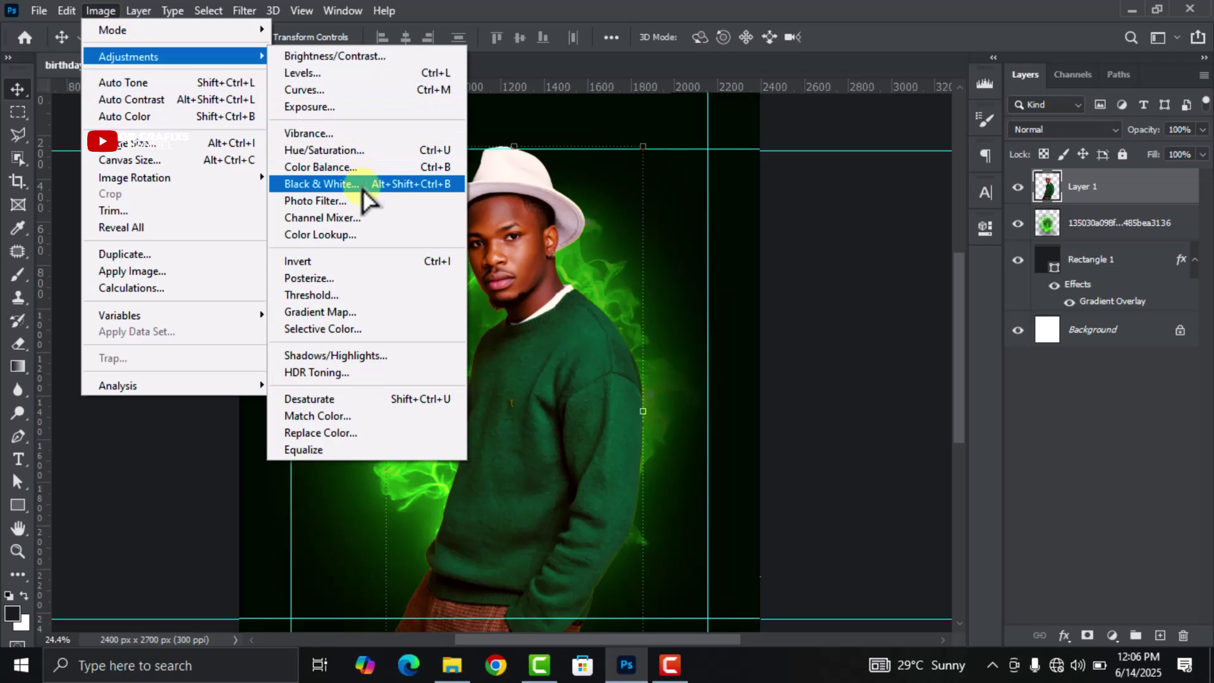
{"action": "left_click", "coordinate": [361, 332]}
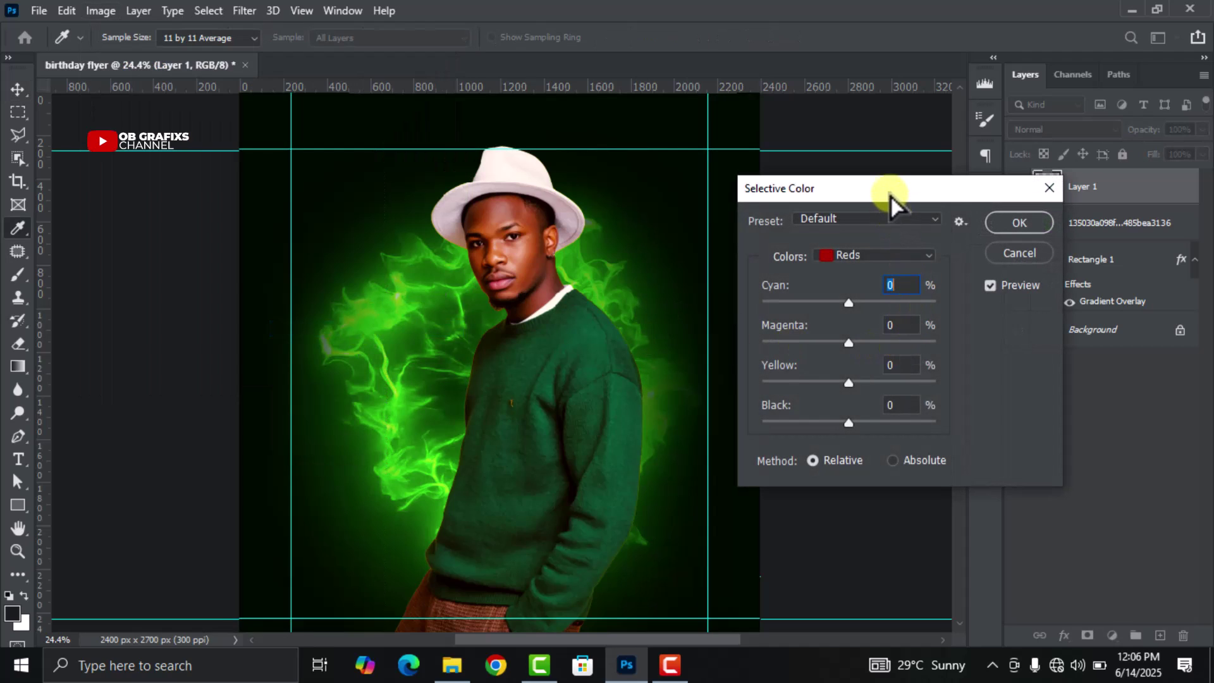
{"action": "left_click_drag", "start_coordinate": [889, 195], "coordinate": [824, 145]}
{"action": "left_click", "coordinate": [832, 203]}
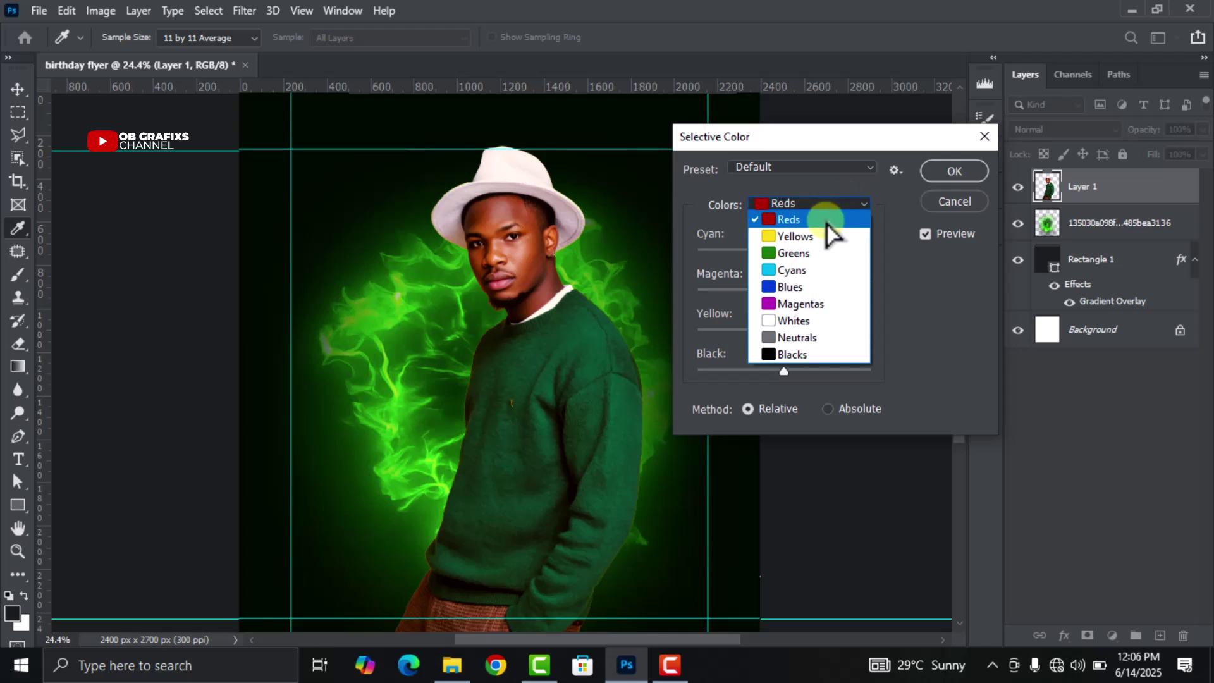
{"action": "left_click", "coordinate": [813, 221]}
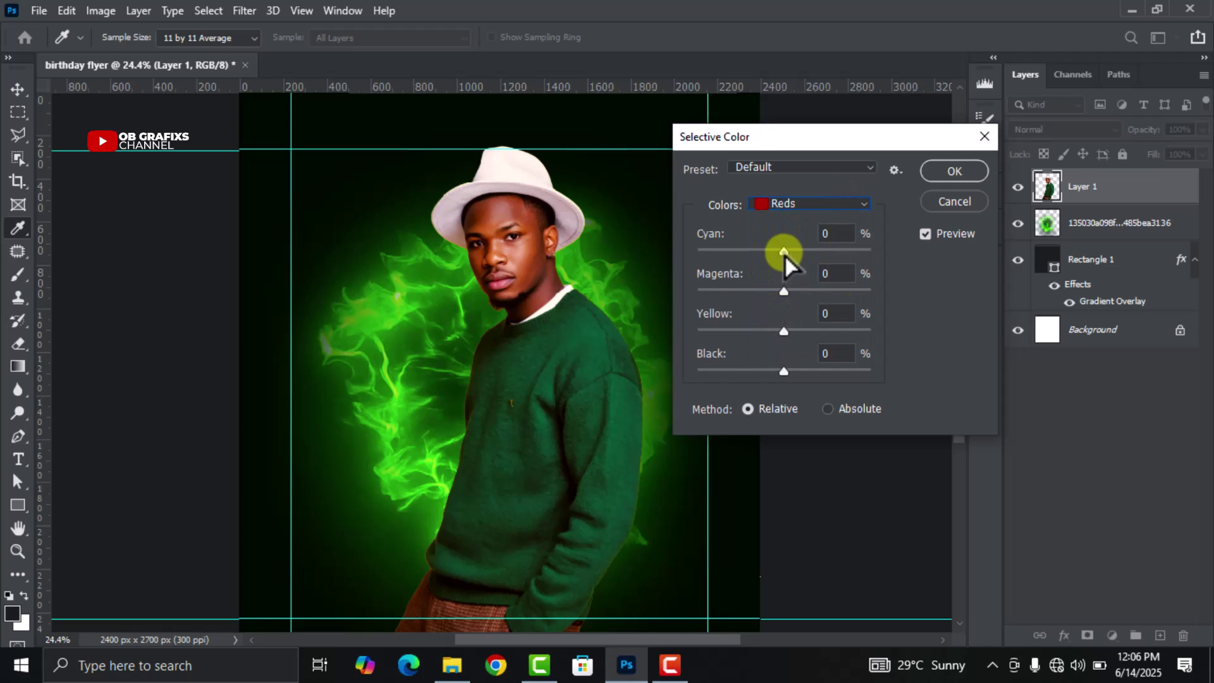
{"action": "left_click_drag", "start_coordinate": [784, 254], "coordinate": [719, 255]}
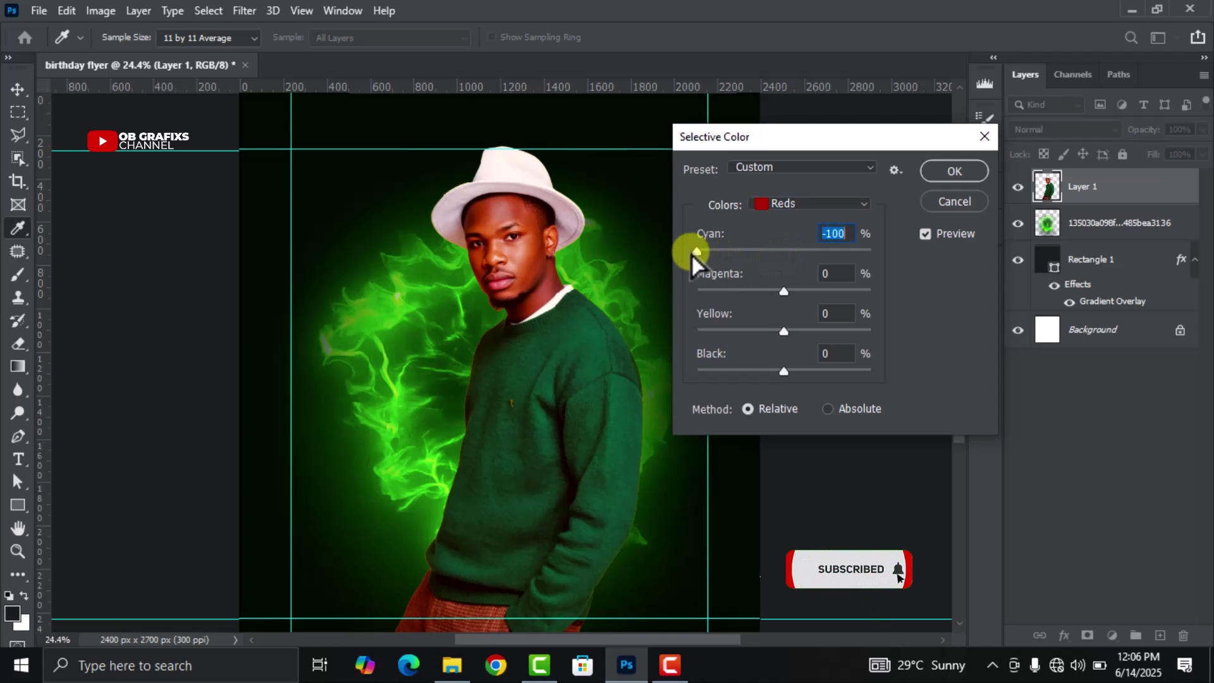
Set the Reds to Magenta +22, Yellow -7 and Black -3.
{"action": "left_click", "coordinate": [829, 273]}
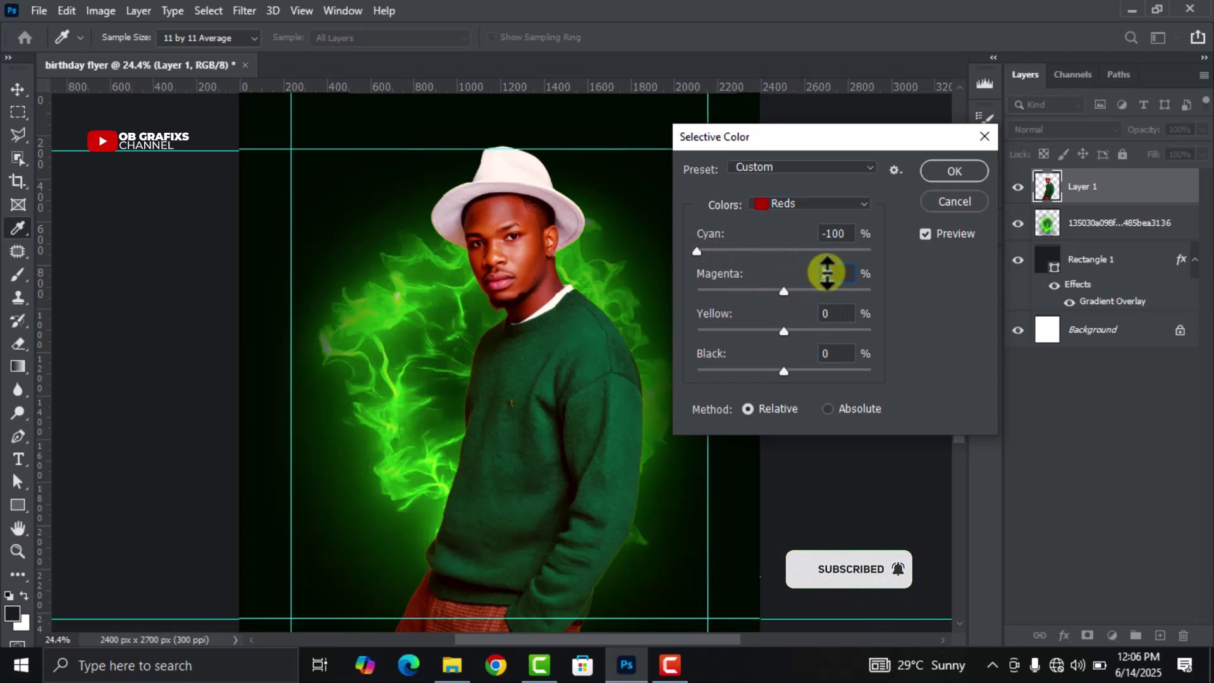
{"action": "left_click_drag", "start_coordinate": [828, 274], "coordinate": [839, 273]}
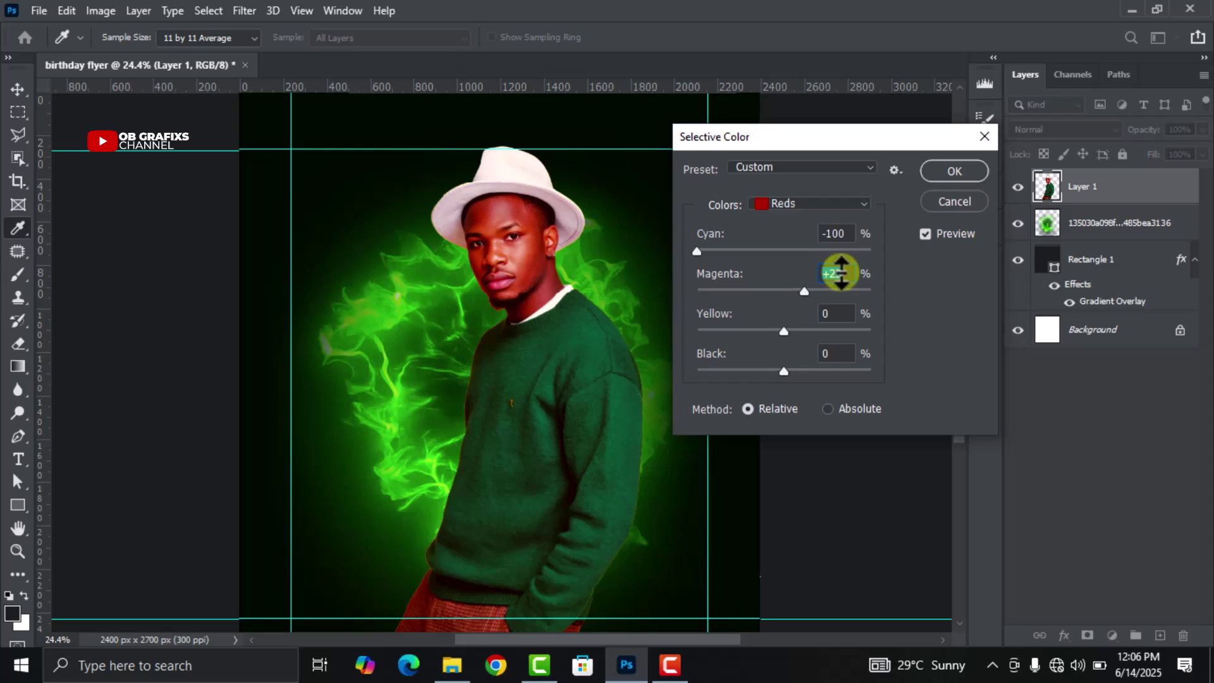
{"action": "left_click", "coordinate": [832, 314]}
{"action": "key", "text": "Down"}
{"action": "key", "text": "Down"}
{"action": "key", "text": "Down"}
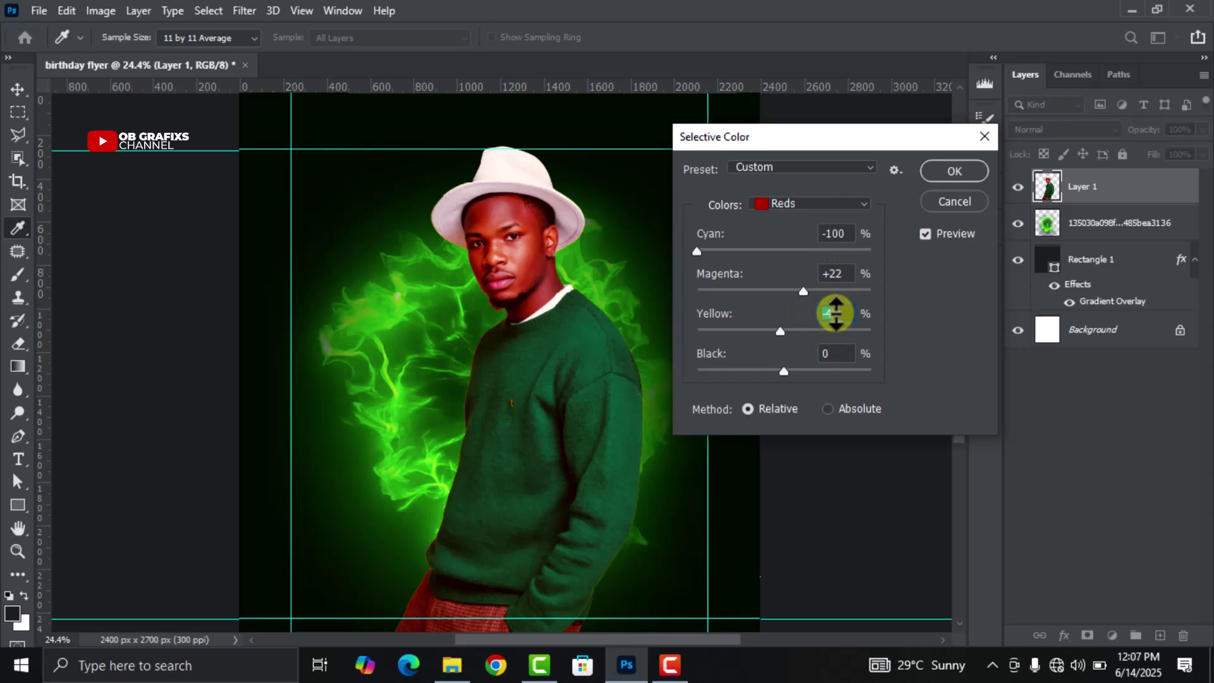
{"action": "left_click", "coordinate": [836, 351]}
{"action": "key", "text": "Down"}
{"action": "key", "text": "Down"}
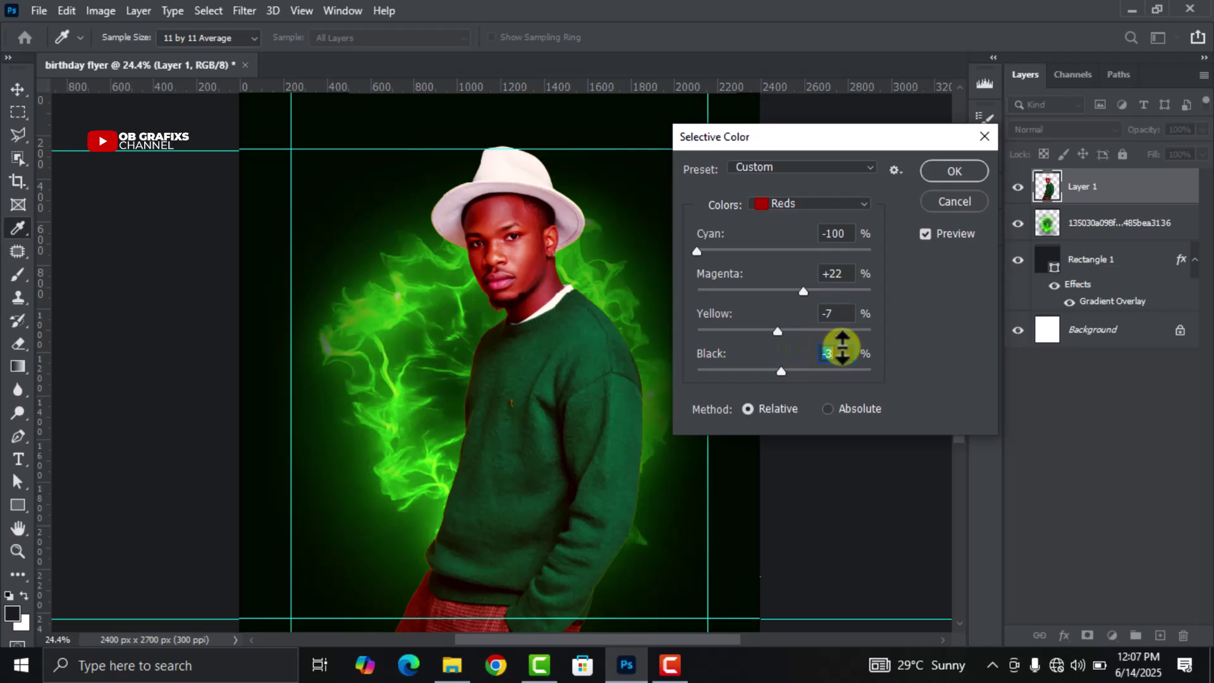
Set the Yellows range to Cyan +91, Magenta +43, Yellow +100 and Black +100.
{"action": "left_click", "coordinate": [842, 203]}
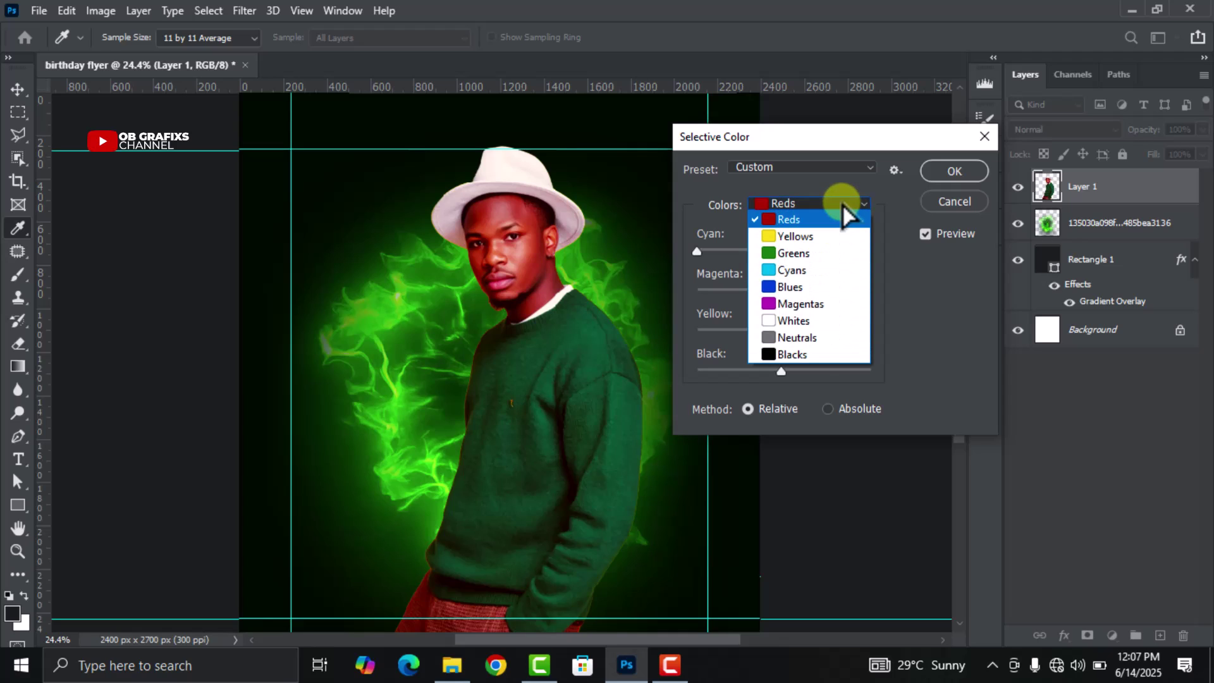
{"action": "left_click", "coordinate": [810, 237]}
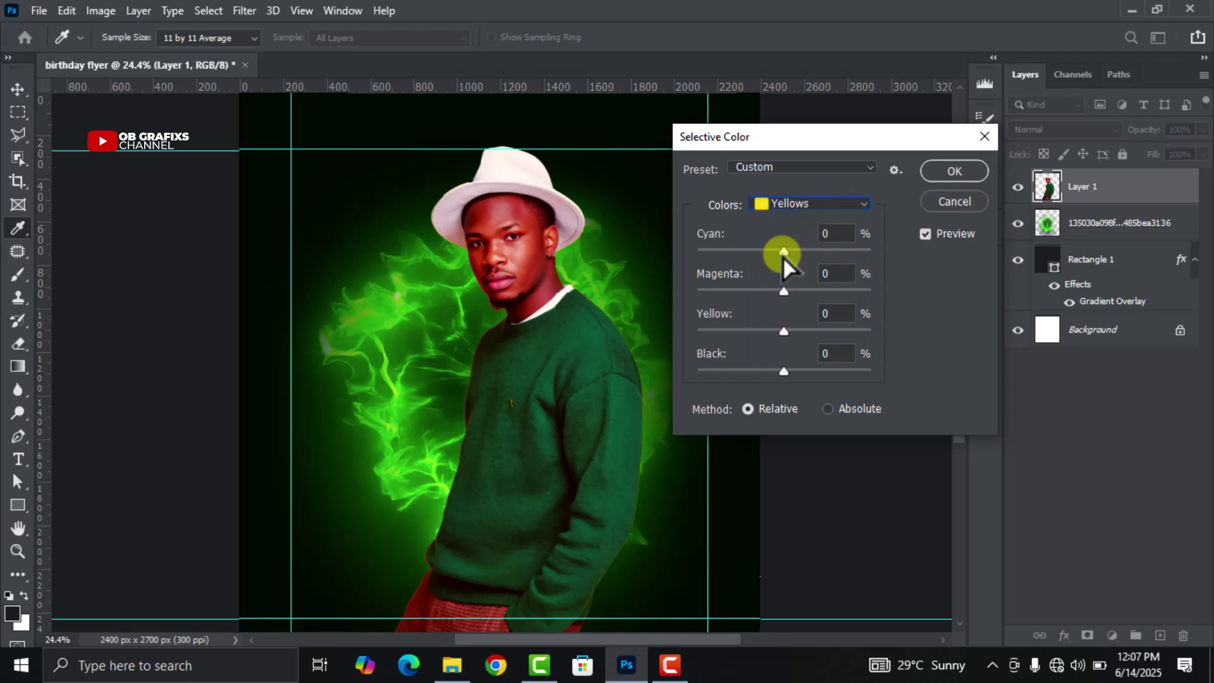
{"action": "mouse_move", "coordinate": [862, 257]}
{"action": "left_mouse_down"}
{"action": "mouse_move", "coordinate": [827, 269]}
{"action": "mouse_move", "coordinate": [847, 274]}
{"action": "left_mouse_up"}
{"action": "left_click", "coordinate": [821, 269]}
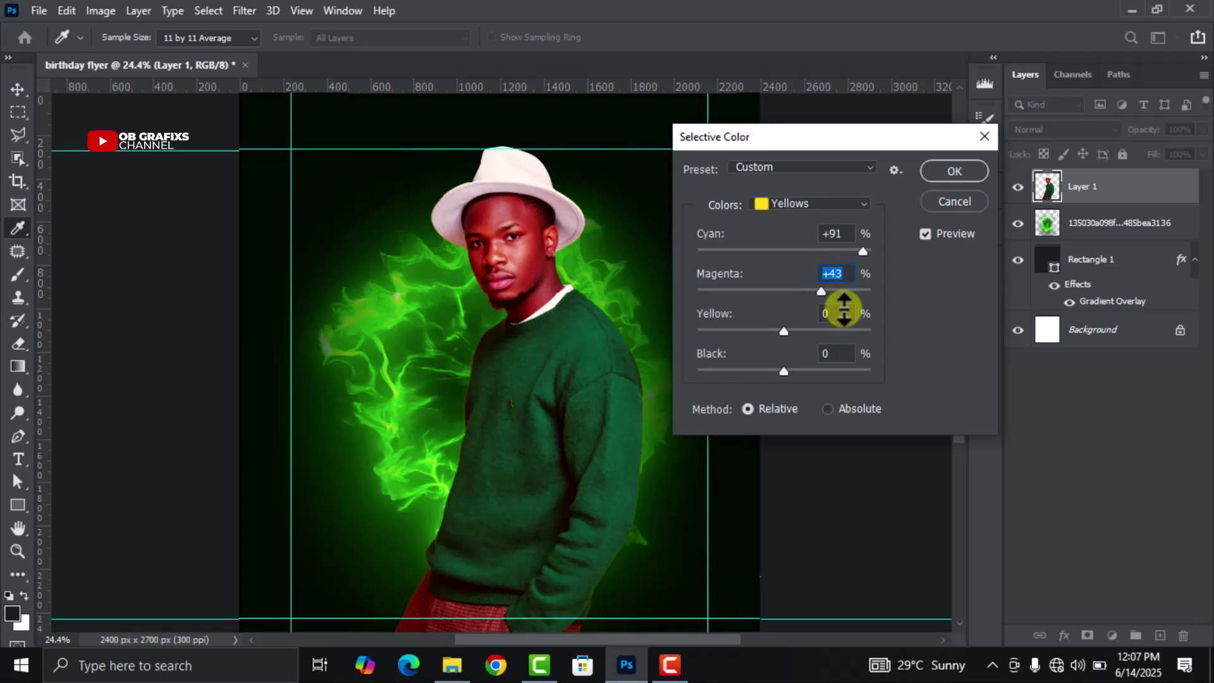
{"action": "left_click_drag", "start_coordinate": [783, 332], "coordinate": [896, 332]}
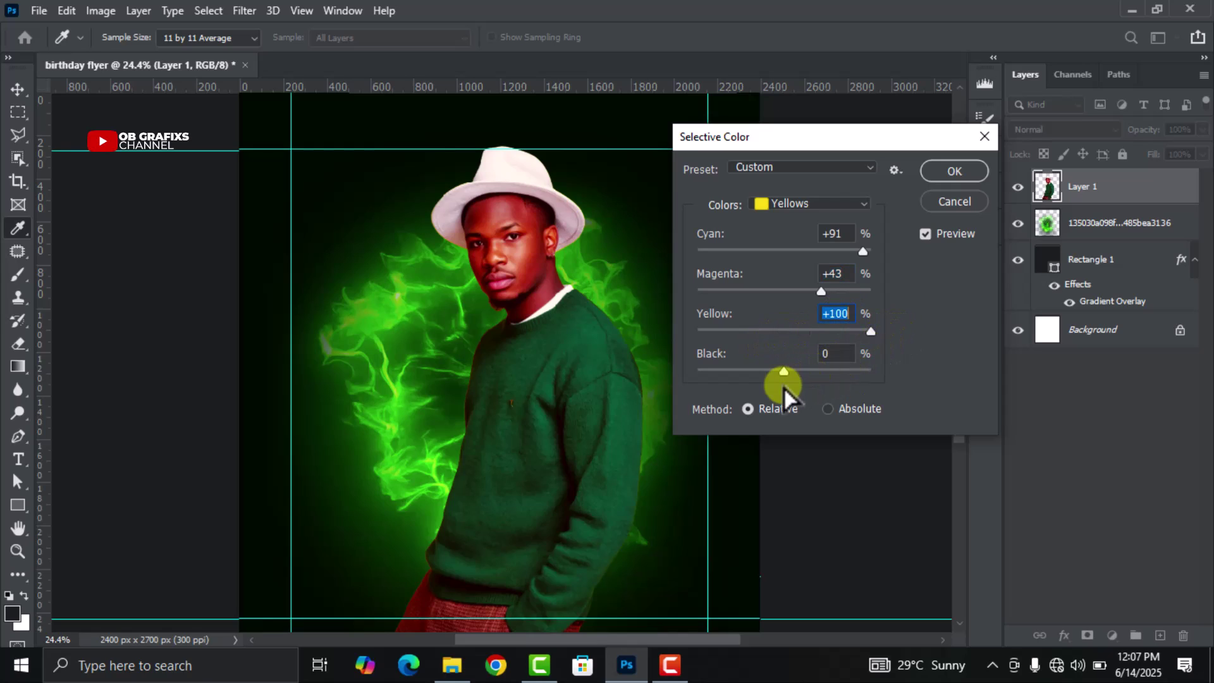
{"action": "left_click_drag", "start_coordinate": [784, 372], "coordinate": [892, 366]}
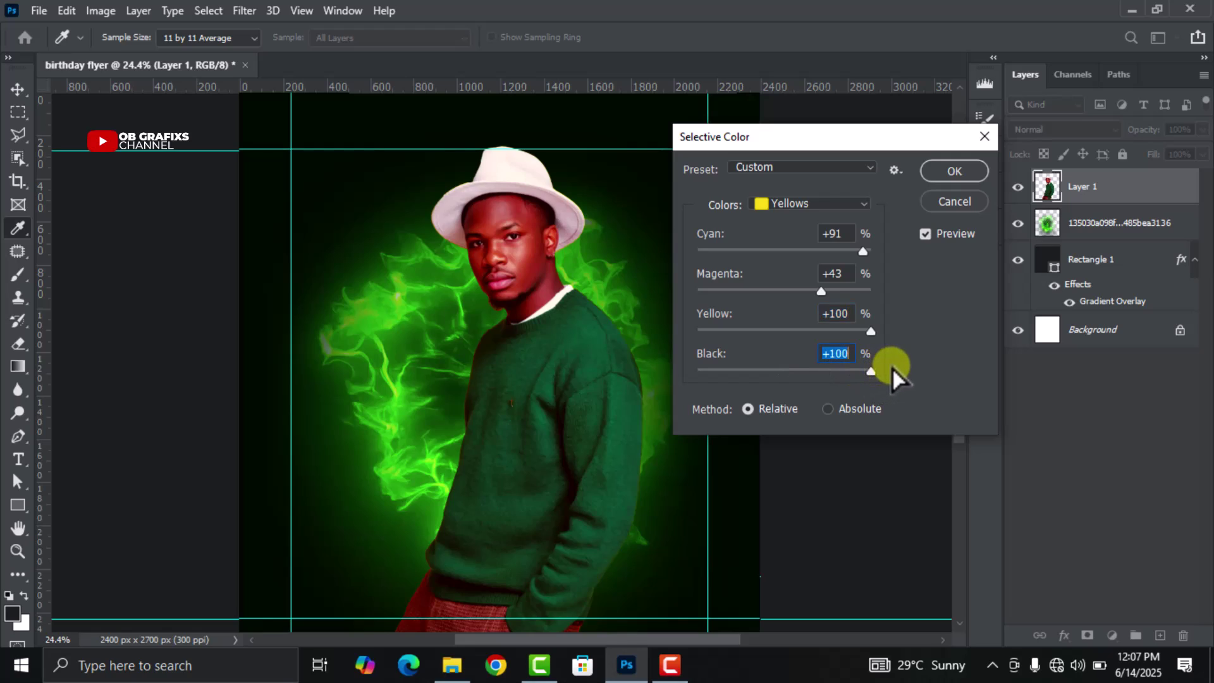
Push all the Greens inks to +100 and apply the Selective Color correction.
{"action": "left_click", "coordinate": [824, 204]}
{"action": "left_click", "coordinate": [805, 253]}
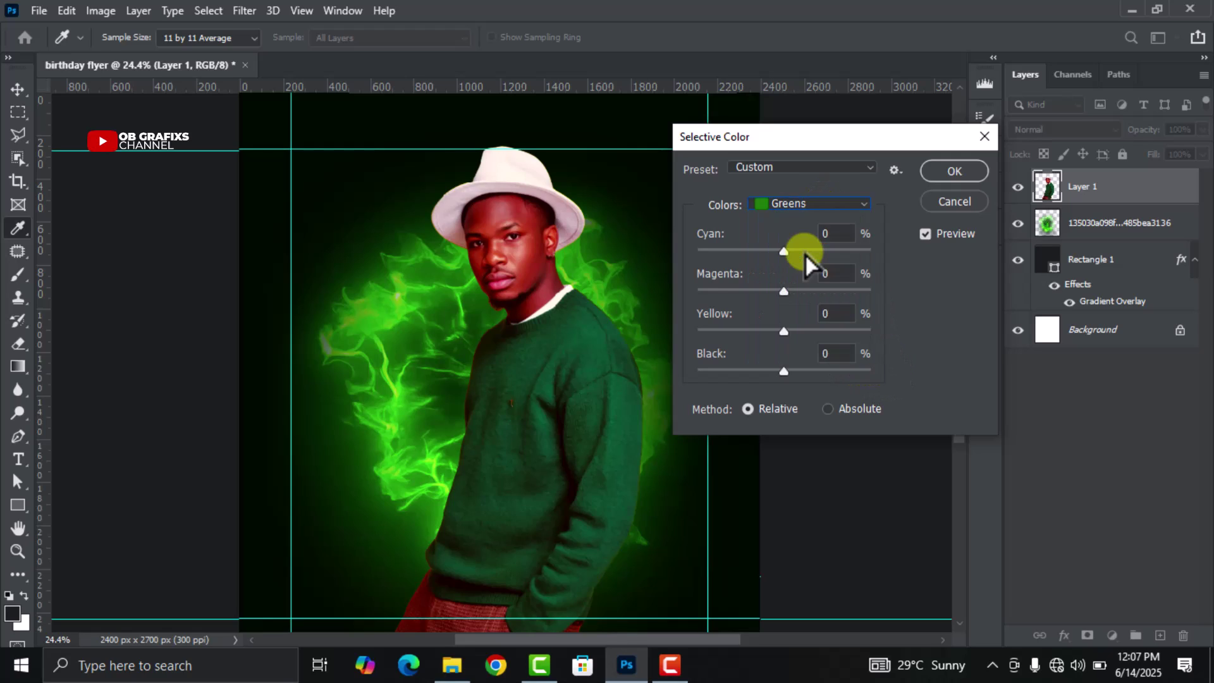
{"action": "left_click_drag", "start_coordinate": [784, 256], "coordinate": [885, 252]}
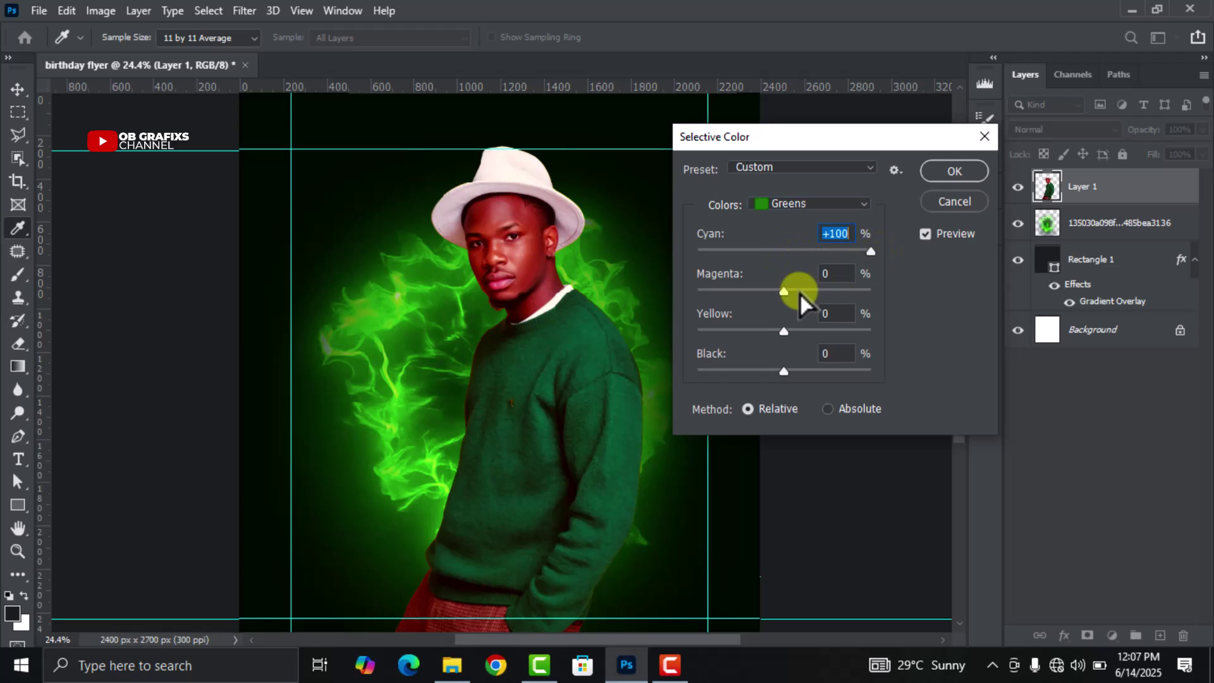
{"action": "left_click_drag", "start_coordinate": [786, 292], "coordinate": [895, 294]}
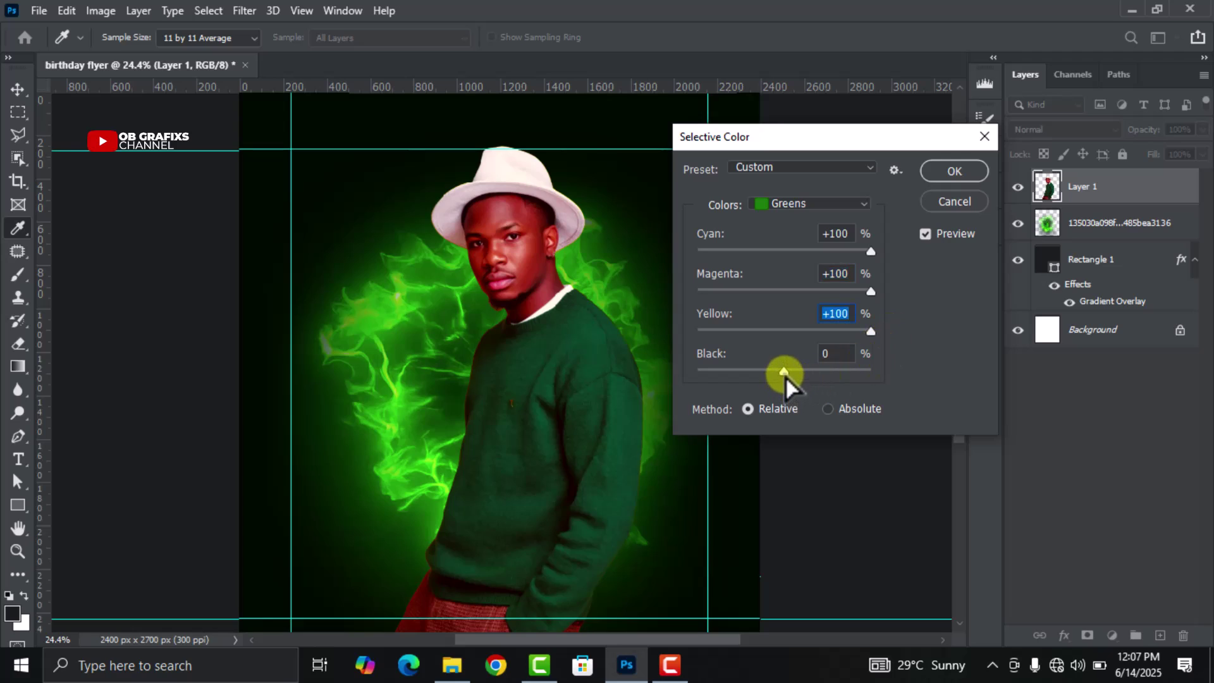
{"action": "left_click_drag", "start_coordinate": [785, 376], "coordinate": [915, 368]}
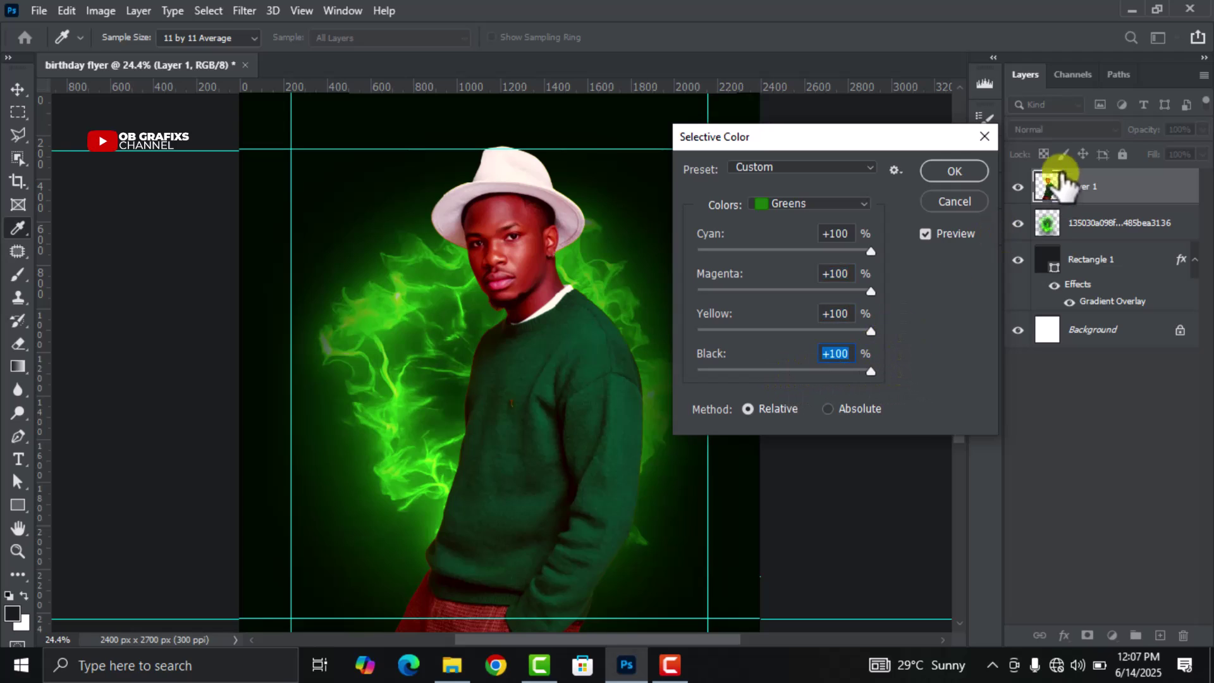
{"action": "left_click", "coordinate": [954, 170]}
{"action": "key", "text": "v"}
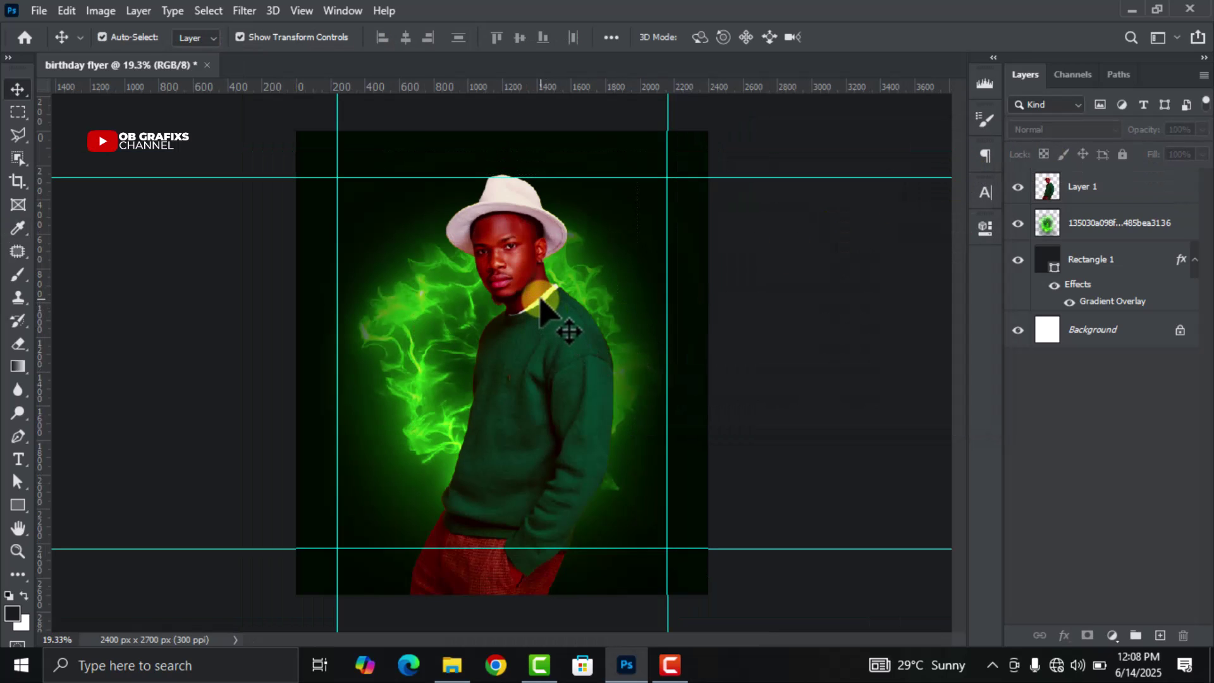
Lower the man and duplicate his layer, placing the copy up and to the right.
{"action": "left_click_drag", "start_coordinate": [541, 306], "coordinate": [506, 423]}
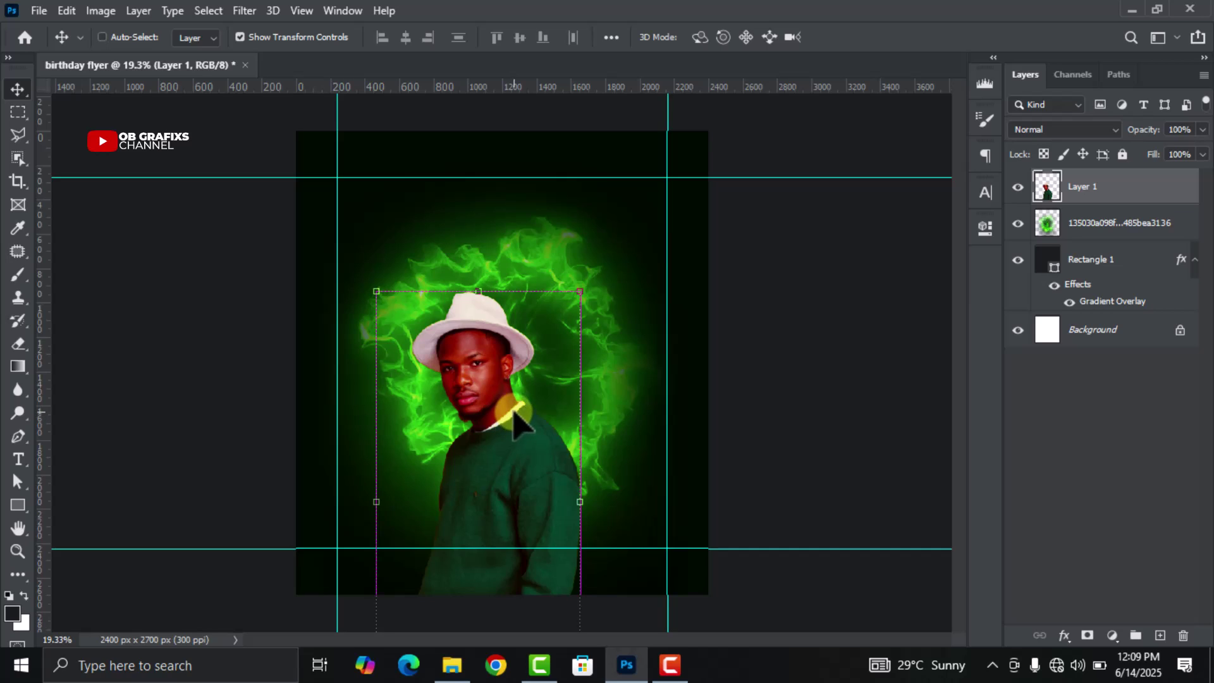
{"action": "key", "text": "ctrl+j"}
{"action": "left_click_drag", "start_coordinate": [517, 417], "coordinate": [608, 341]}
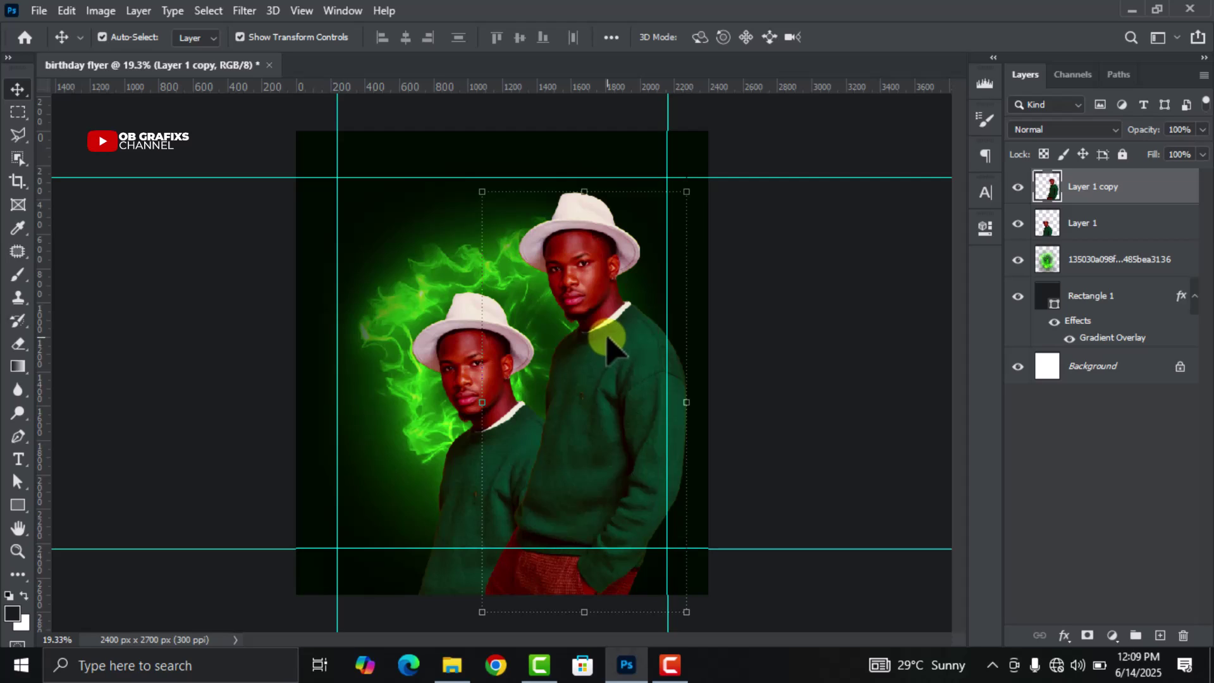
{"action": "key", "text": "ctrl"}
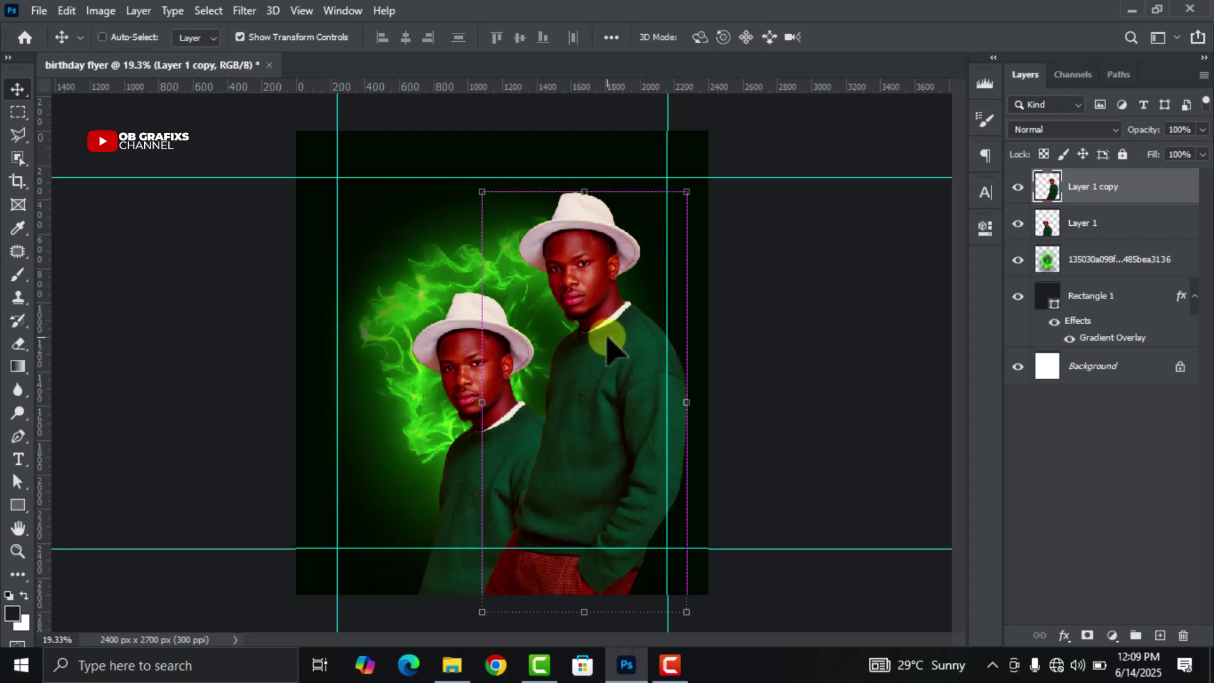
Flip the copied man horizontally with Free Transform.
{"action": "key", "text": "ctrl+t"}
{"action": "right_click", "coordinate": [606, 345]}
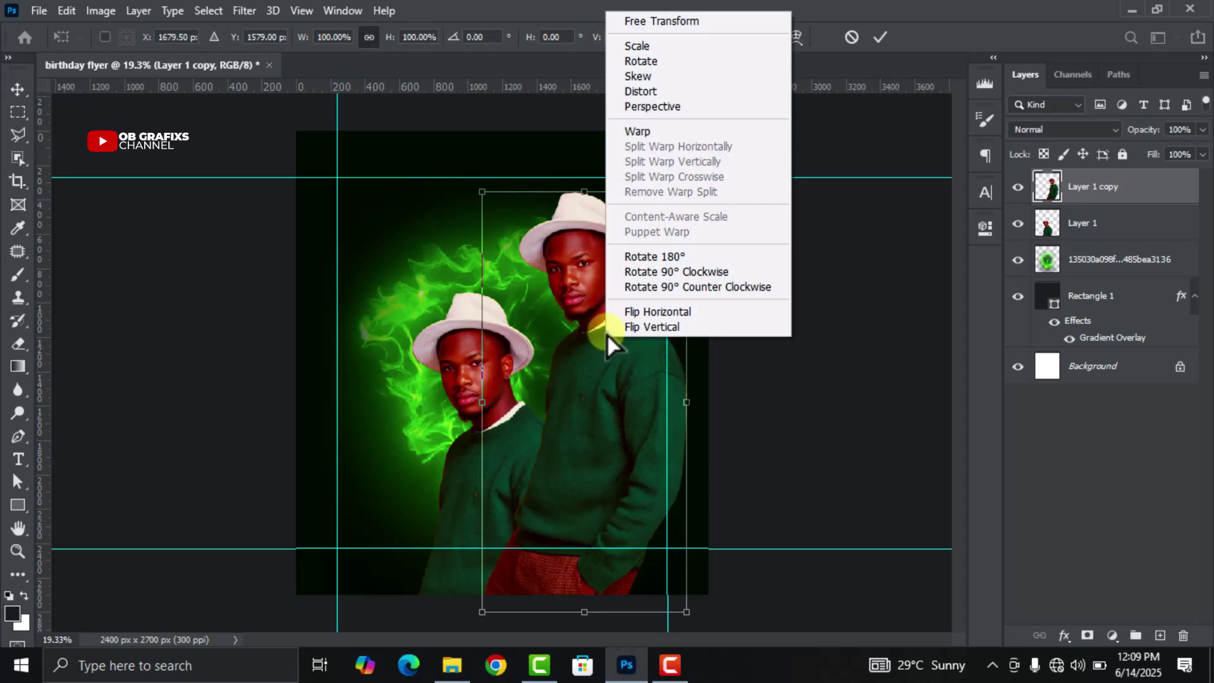
{"action": "left_click", "coordinate": [645, 314]}
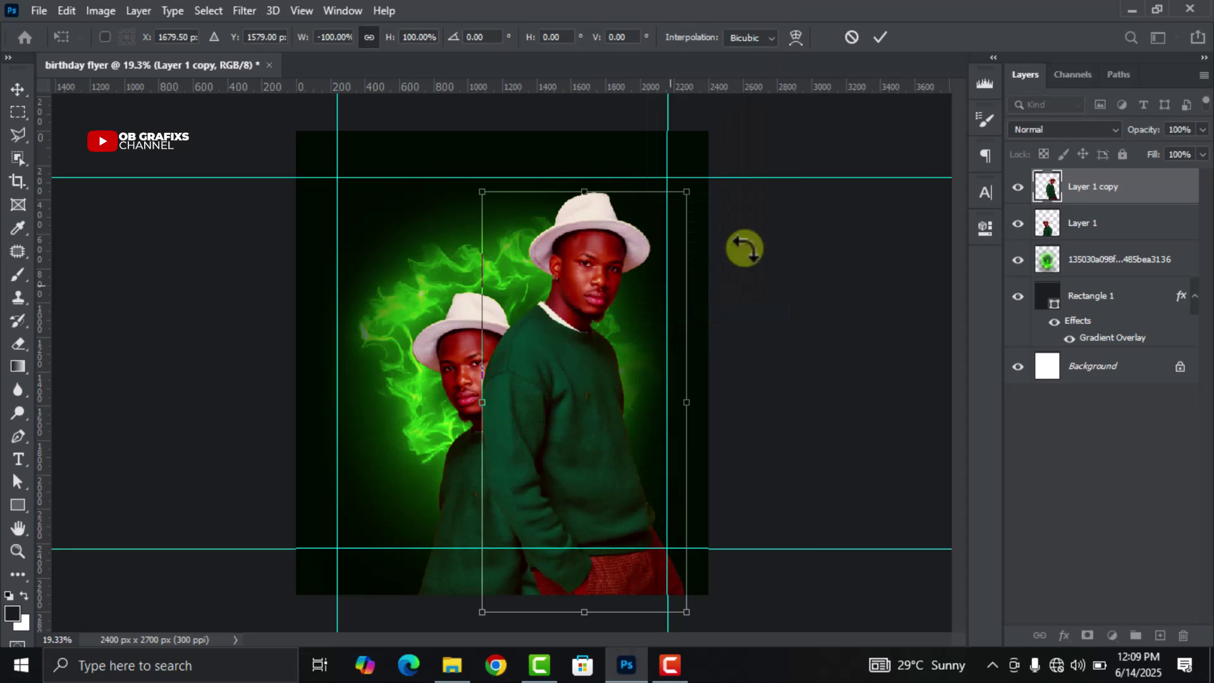
{"action": "left_click", "coordinate": [881, 36]}
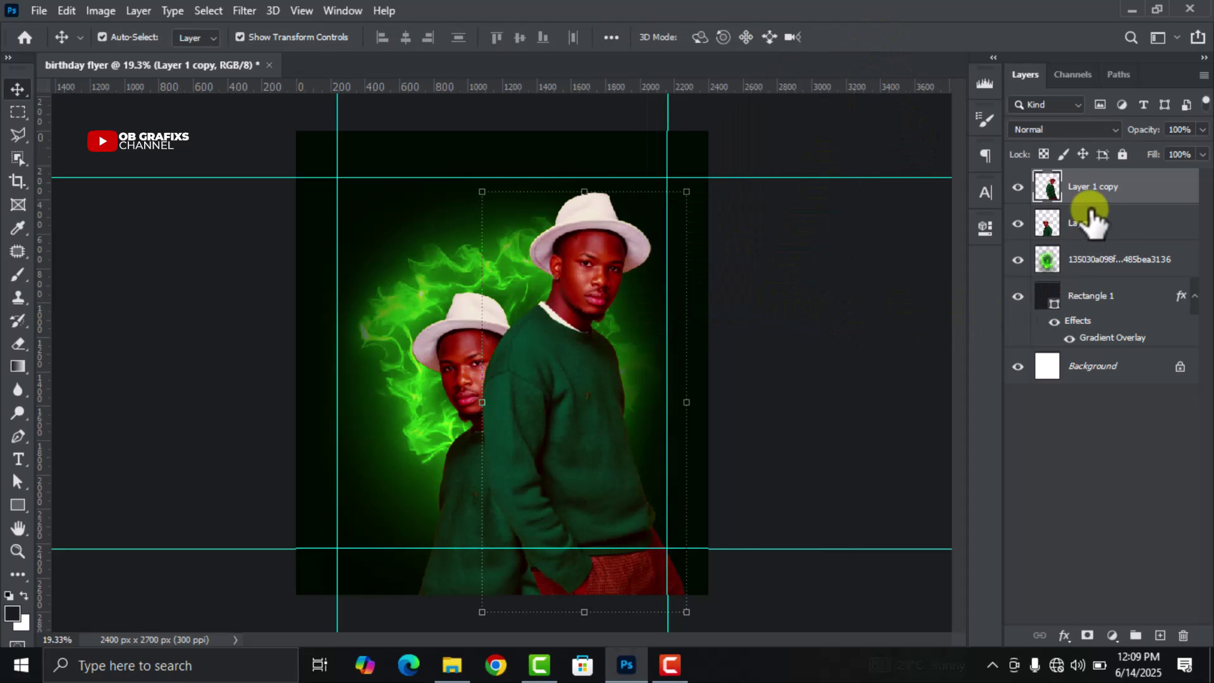
Put Layer 1 copy behind the original and fine-tune both figures' positions.
{"action": "left_click_drag", "start_coordinate": [1092, 190], "coordinate": [1097, 231]}
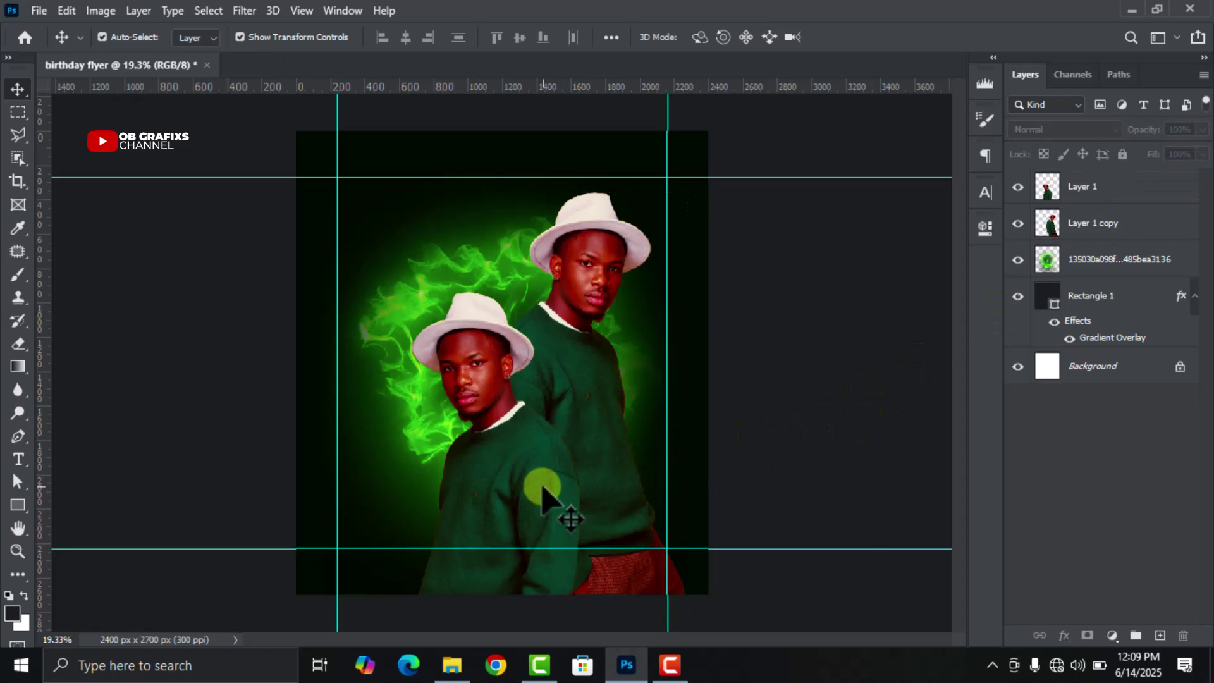
{"action": "mouse_move", "coordinate": [556, 506]}
{"action": "left_mouse_down"}
{"action": "mouse_move", "coordinate": [551, 494]}
{"action": "mouse_move", "coordinate": [564, 496]}
{"action": "left_mouse_up"}
{"action": "mouse_move", "coordinate": [573, 383]}
{"action": "left_mouse_down"}
{"action": "mouse_move", "coordinate": [551, 427]}
{"action": "mouse_move", "coordinate": [586, 389]}
{"action": "left_mouse_up"}
{"action": "left_click_drag", "start_coordinate": [510, 467], "coordinate": [510, 447]}
{"action": "left_click_drag", "start_coordinate": [572, 387], "coordinate": [586, 416]}
{"action": "left_click", "coordinate": [804, 352]}
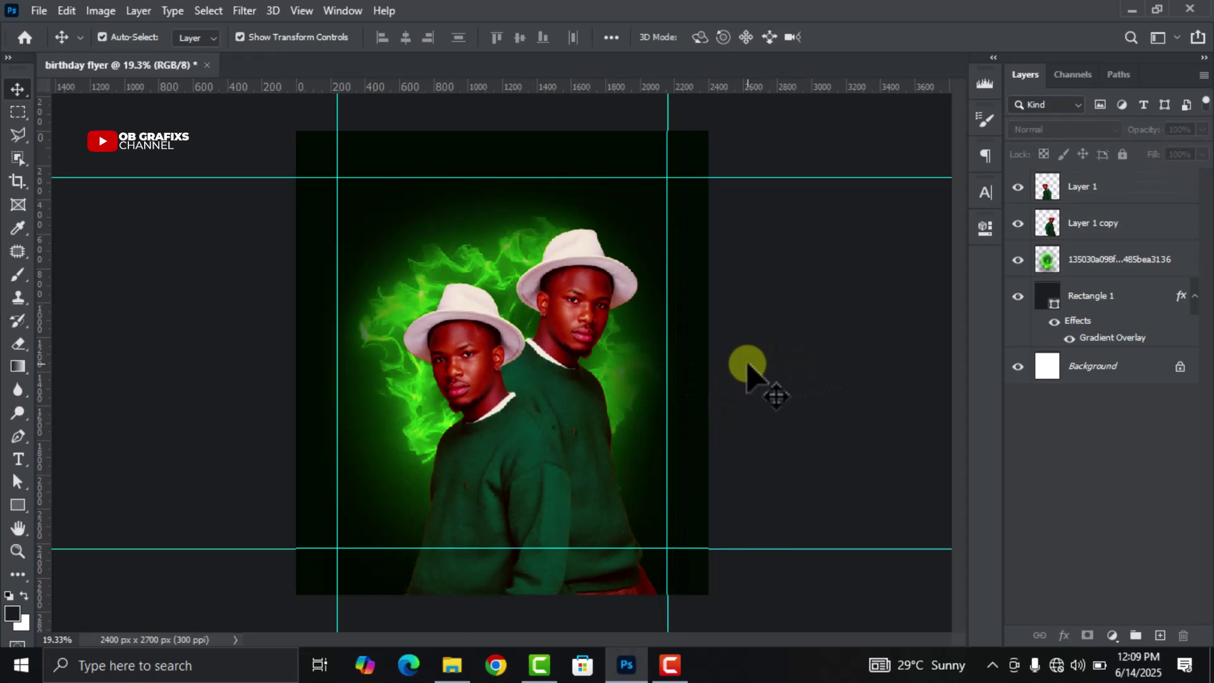
Duplicate the Rectangle 1 background and move the copy to the top of the stack.
{"action": "left_click", "coordinate": [1194, 296]}
{"action": "left_click", "coordinate": [1099, 302]}
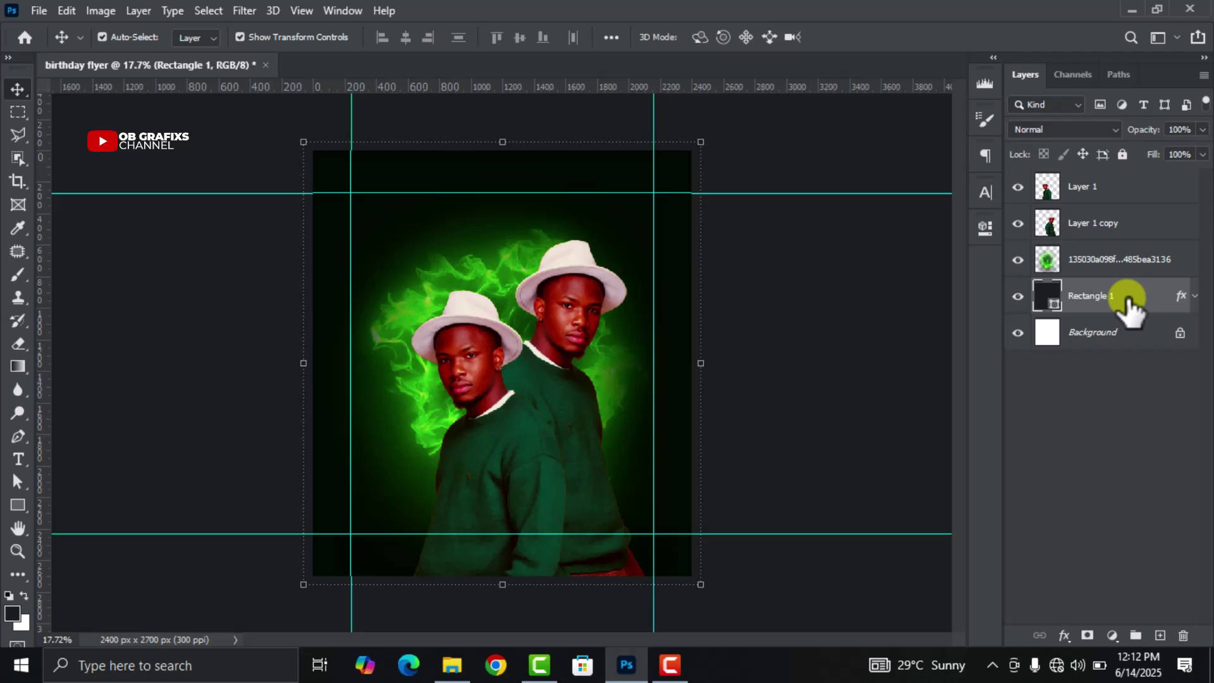
{"action": "key", "text": "ctrl+j"}
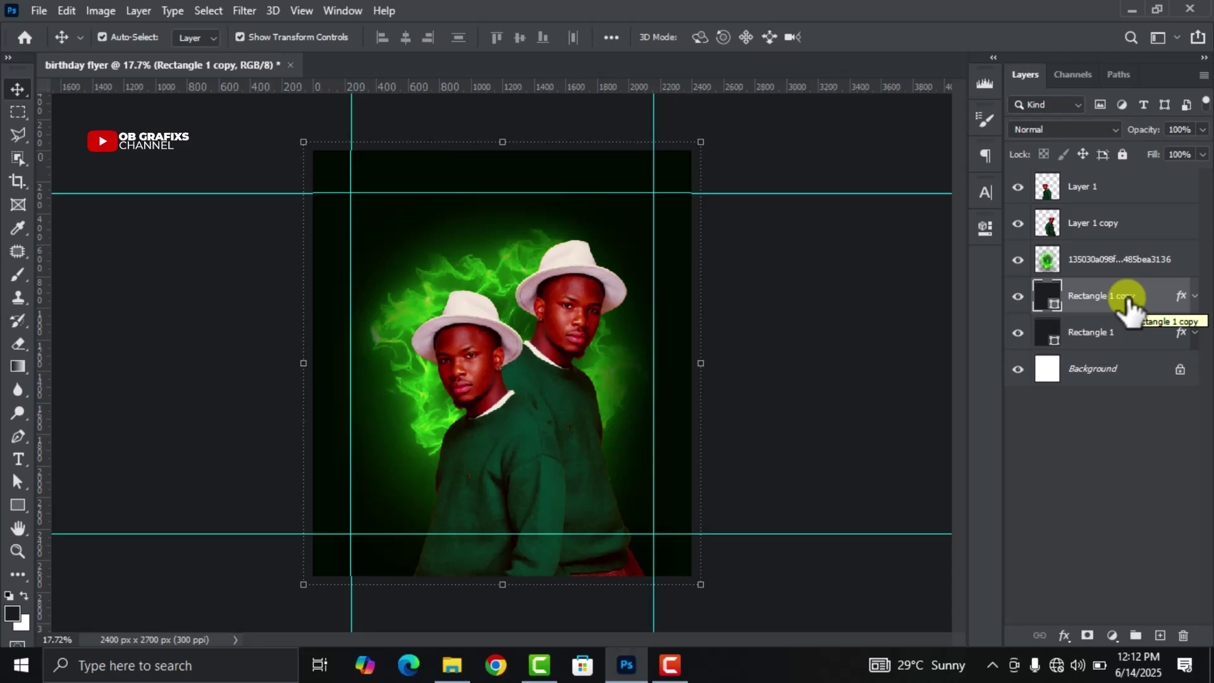
{"action": "left_click_drag", "start_coordinate": [1125, 305], "coordinate": [1110, 165]}
{"action": "left_click", "coordinate": [1194, 187]}
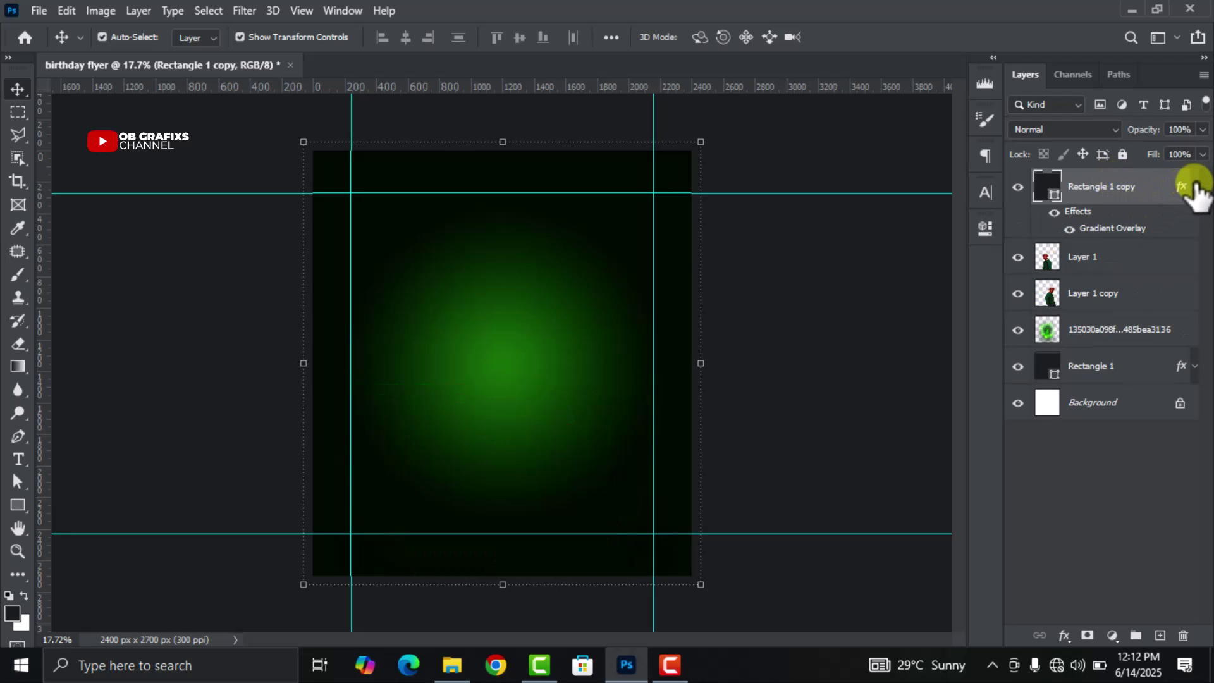
{"action": "left_click", "coordinate": [1054, 213]}
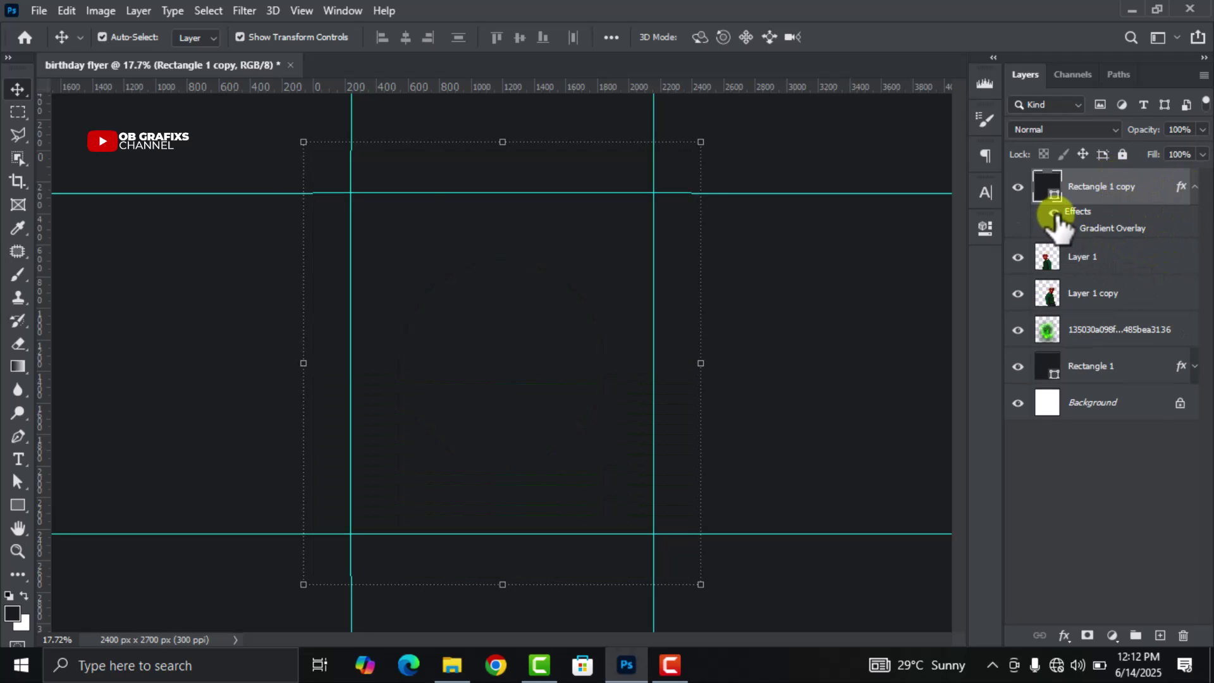
{"action": "left_click", "coordinate": [1054, 213]}
Set the copy's Gradient Overlay to Linear at -90°, green on top fading to black.
{"action": "double_click", "coordinate": [1096, 229]}
{"action": "left_click", "coordinate": [964, 203]}
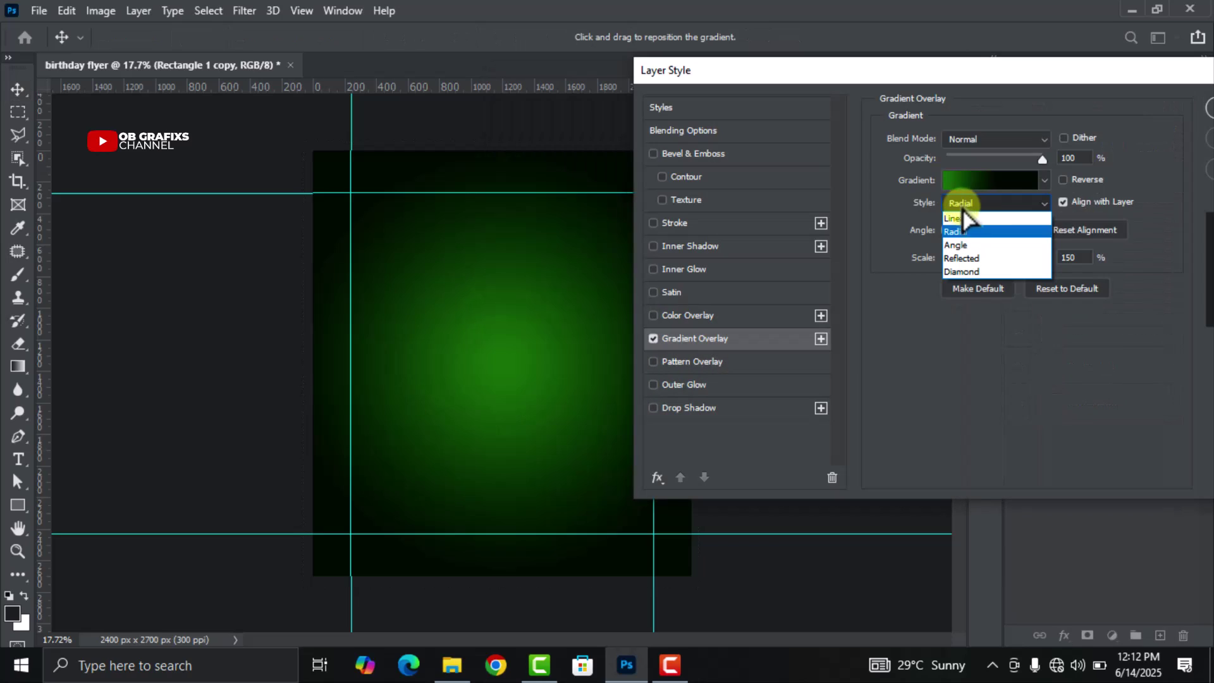
{"action": "left_click", "coordinate": [962, 215]}
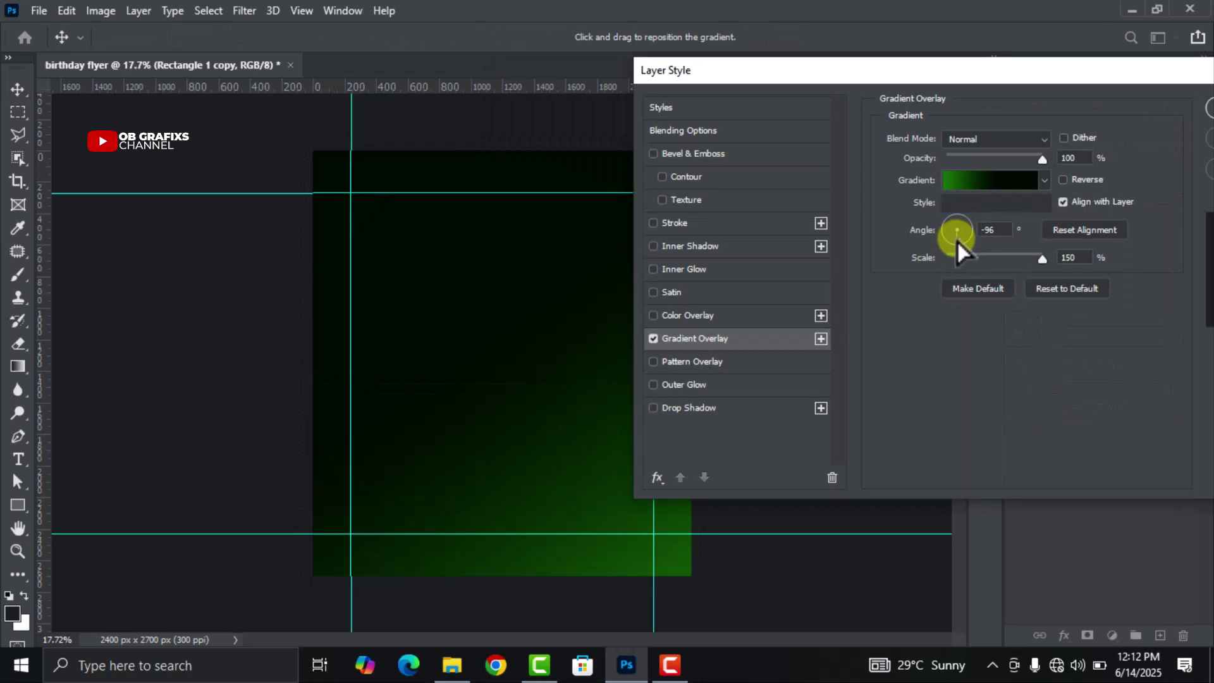
{"action": "left_click", "coordinate": [957, 240]}
{"action": "scroll", "coordinate": [1002, 232], "scroll_direction": "up", "scroll_amount": 3}
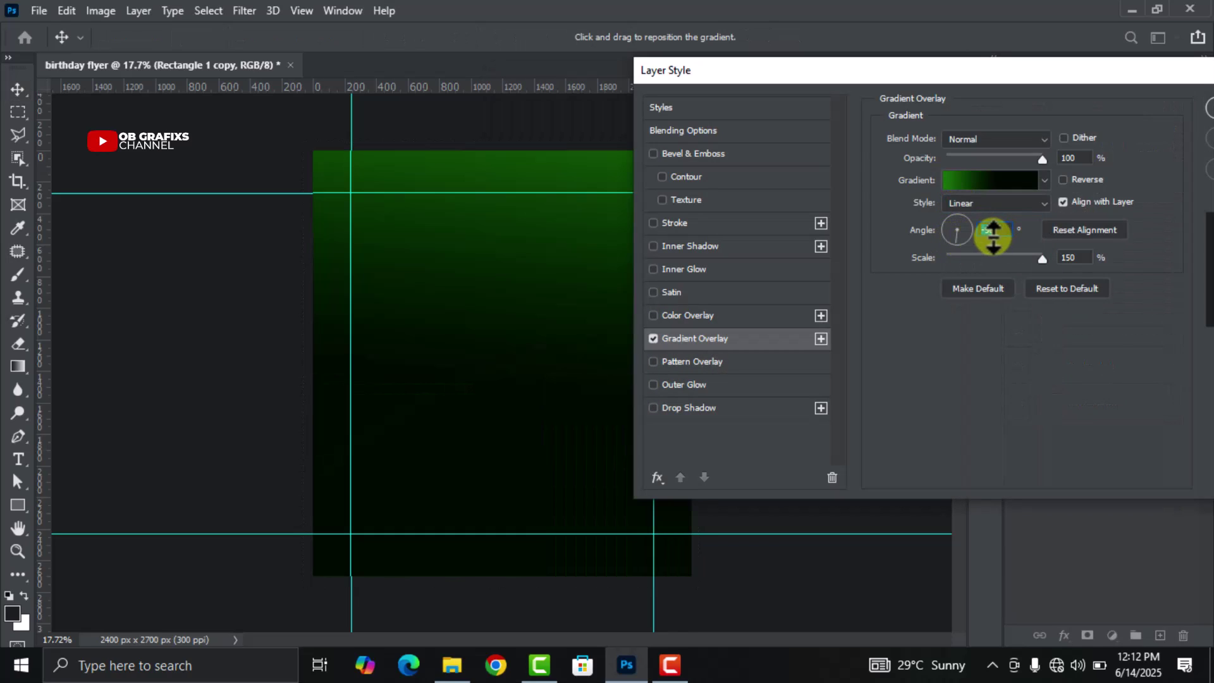
{"action": "scroll", "coordinate": [1001, 232], "scroll_direction": "up", "scroll_amount": 3}
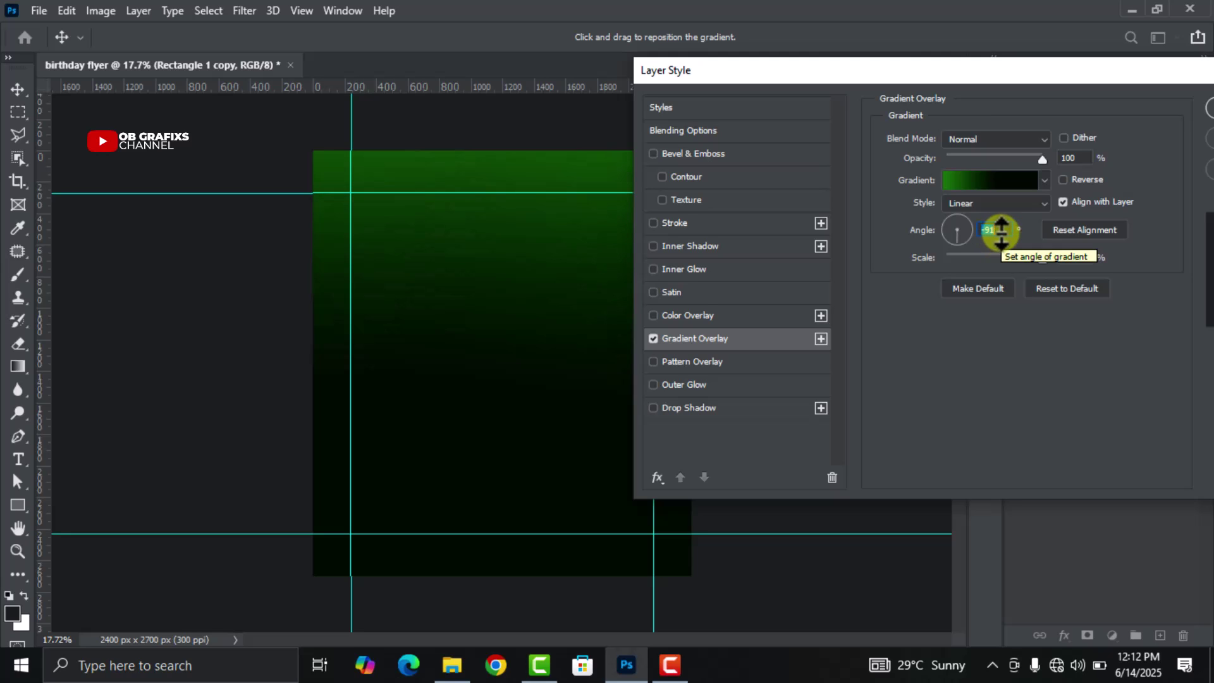
{"action": "left_click_drag", "start_coordinate": [1034, 82], "coordinate": [927, 82]}
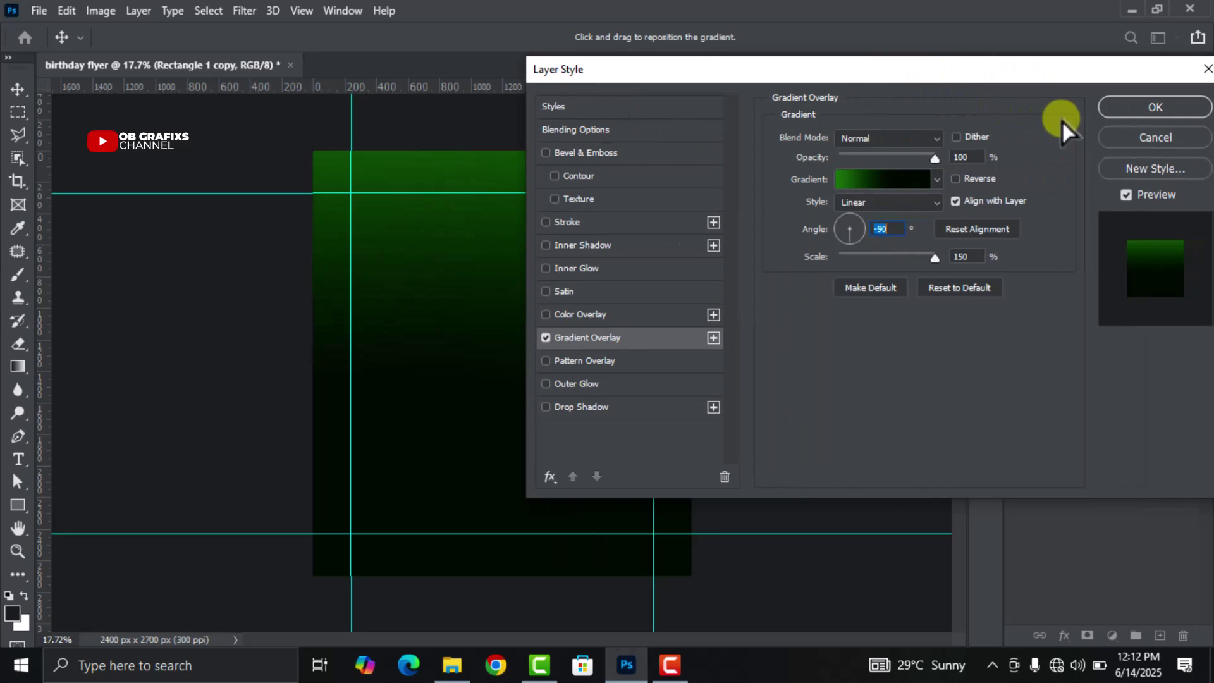
{"action": "left_click", "coordinate": [1115, 105]}
Rasterize Rectangle 1 copy and erase its centre with a large soft brush to reveal the men.
{"action": "right_click", "coordinate": [1087, 192]}
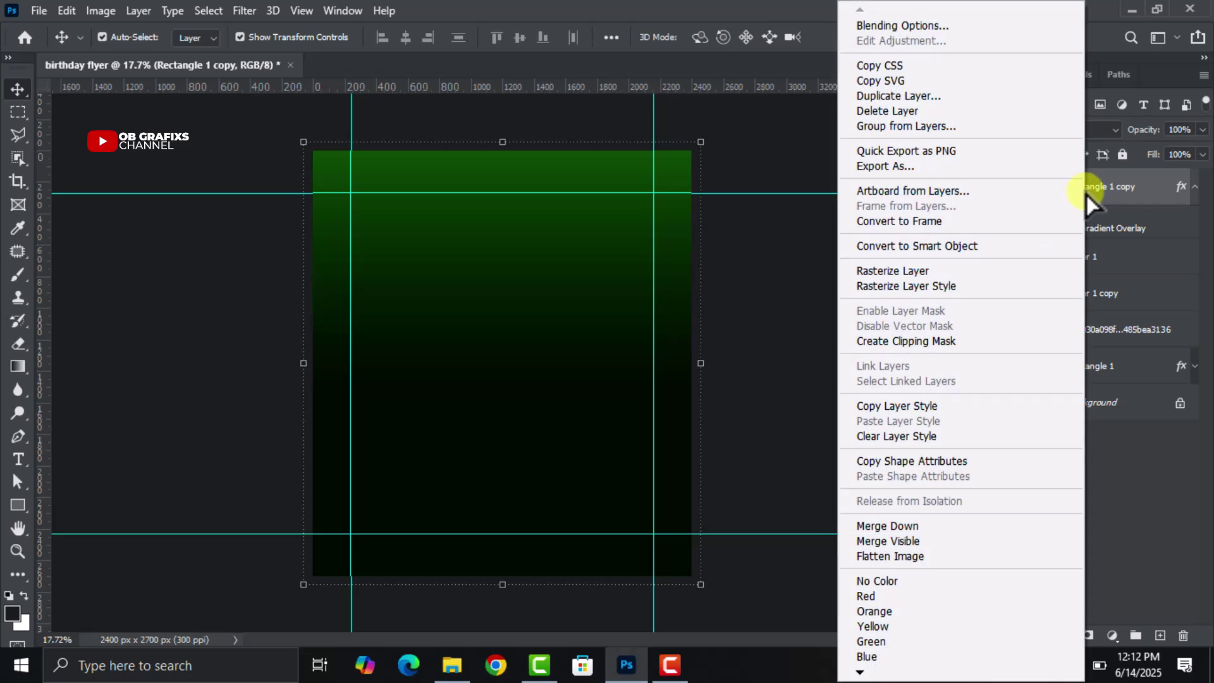
{"action": "left_click", "coordinate": [934, 270]}
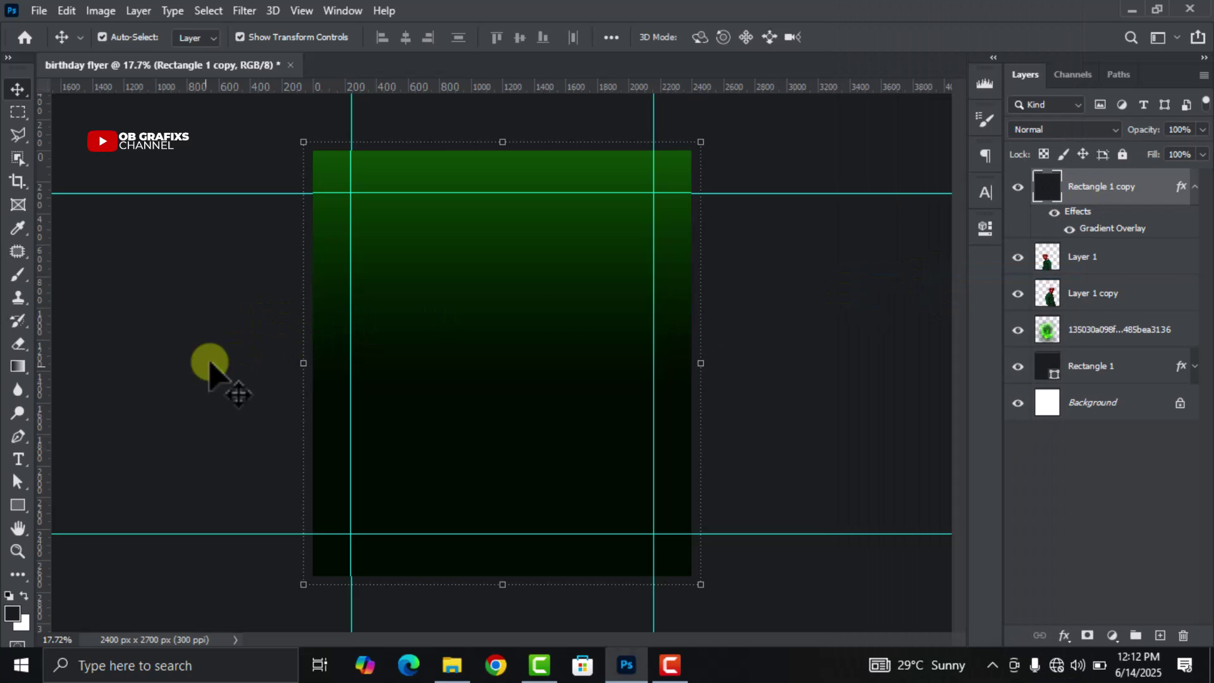
{"action": "left_click", "coordinate": [18, 345]}
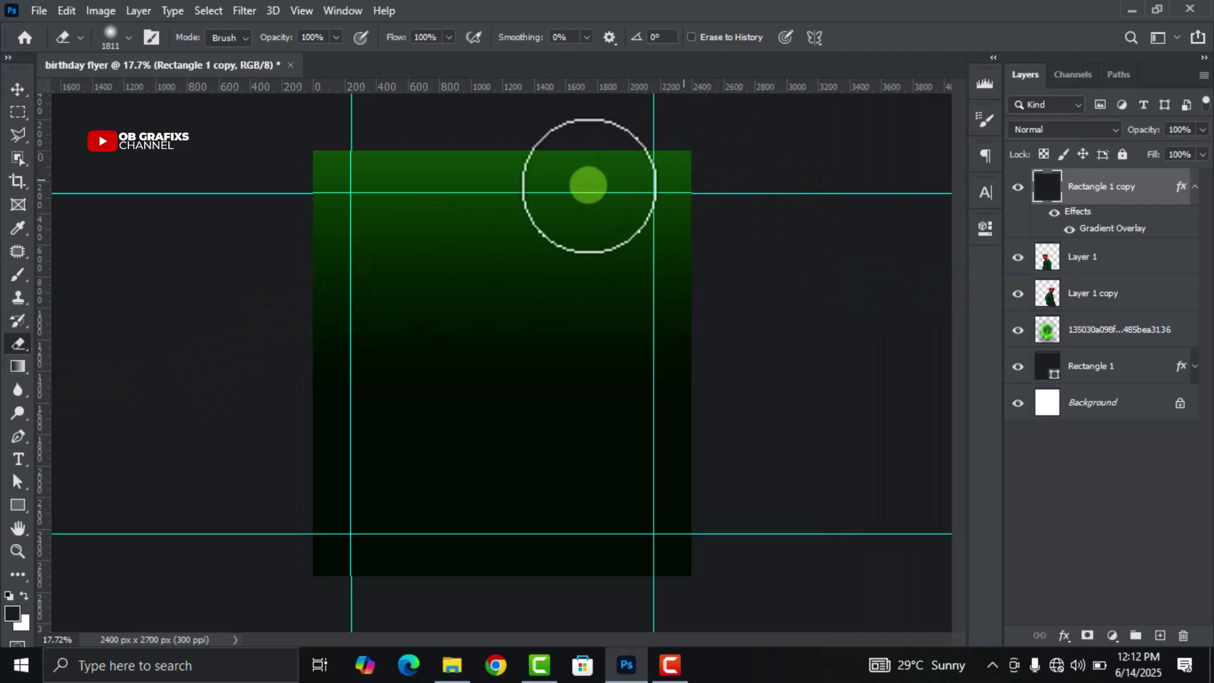
{"action": "mouse_move", "coordinate": [569, 184]}
{"action": "left_mouse_down"}
{"action": "mouse_move", "coordinate": [264, 182]}
{"action": "mouse_move", "coordinate": [639, 173]}
{"action": "mouse_move", "coordinate": [568, 202]}
{"action": "mouse_move", "coordinate": [361, 220]}
{"action": "mouse_move", "coordinate": [659, 243]}
{"action": "mouse_move", "coordinate": [394, 262]}
{"action": "mouse_move", "coordinate": [594, 242]}
{"action": "mouse_move", "coordinate": [520, 241]}
{"action": "mouse_move", "coordinate": [365, 269]}
{"action": "mouse_move", "coordinate": [518, 246]}
{"action": "mouse_move", "coordinate": [669, 258]}
{"action": "mouse_move", "coordinate": [659, 271]}
{"action": "mouse_move", "coordinate": [671, 262]}
{"action": "mouse_move", "coordinate": [402, 266]}
{"action": "mouse_move", "coordinate": [380, 277]}
{"action": "mouse_move", "coordinate": [408, 288]}
{"action": "mouse_move", "coordinate": [374, 295]}
{"action": "mouse_move", "coordinate": [693, 273]}
{"action": "mouse_move", "coordinate": [660, 241]}
{"action": "mouse_move", "coordinate": [672, 230]}
{"action": "mouse_move", "coordinate": [688, 295]}
{"action": "mouse_move", "coordinate": [702, 209]}
{"action": "mouse_move", "coordinate": [398, 217]}
{"action": "mouse_move", "coordinate": [644, 224]}
{"action": "mouse_move", "coordinate": [355, 220]}
{"action": "mouse_move", "coordinate": [102, 125]}
{"action": "left_mouse_up"}
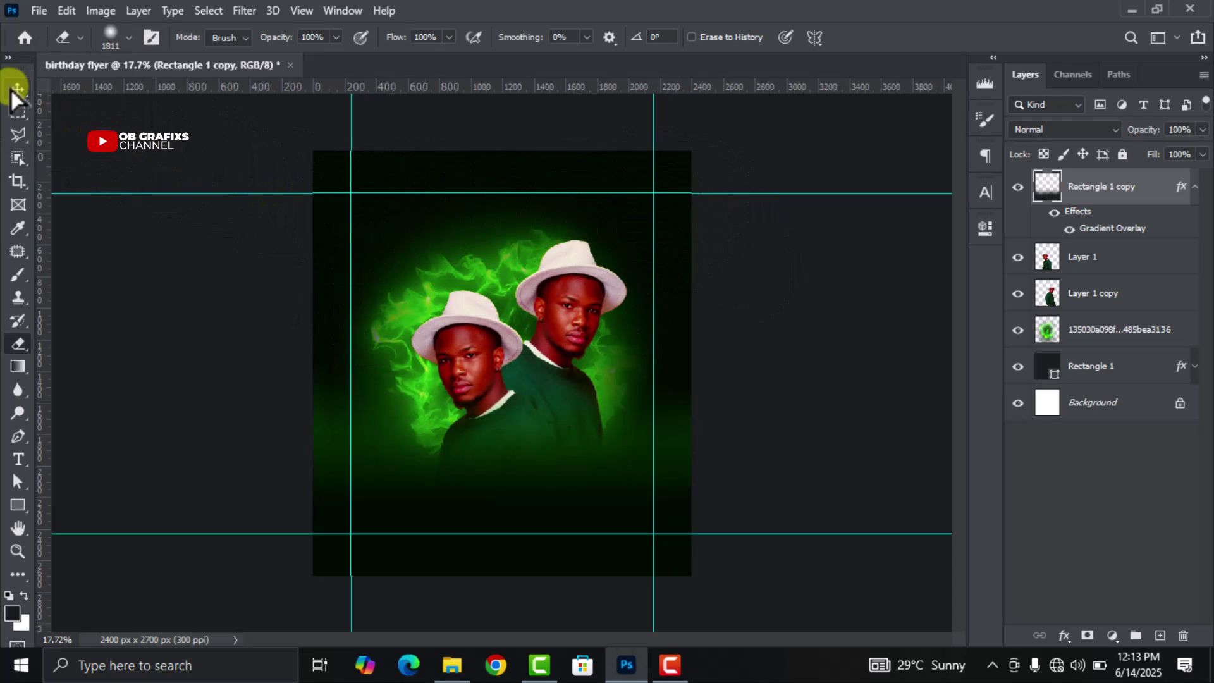
{"action": "left_click", "coordinate": [18, 88]}
Draw a dark circle, Ellipse 1, on the right man's shirt and start scaling it.
{"action": "left_click", "coordinate": [774, 356]}
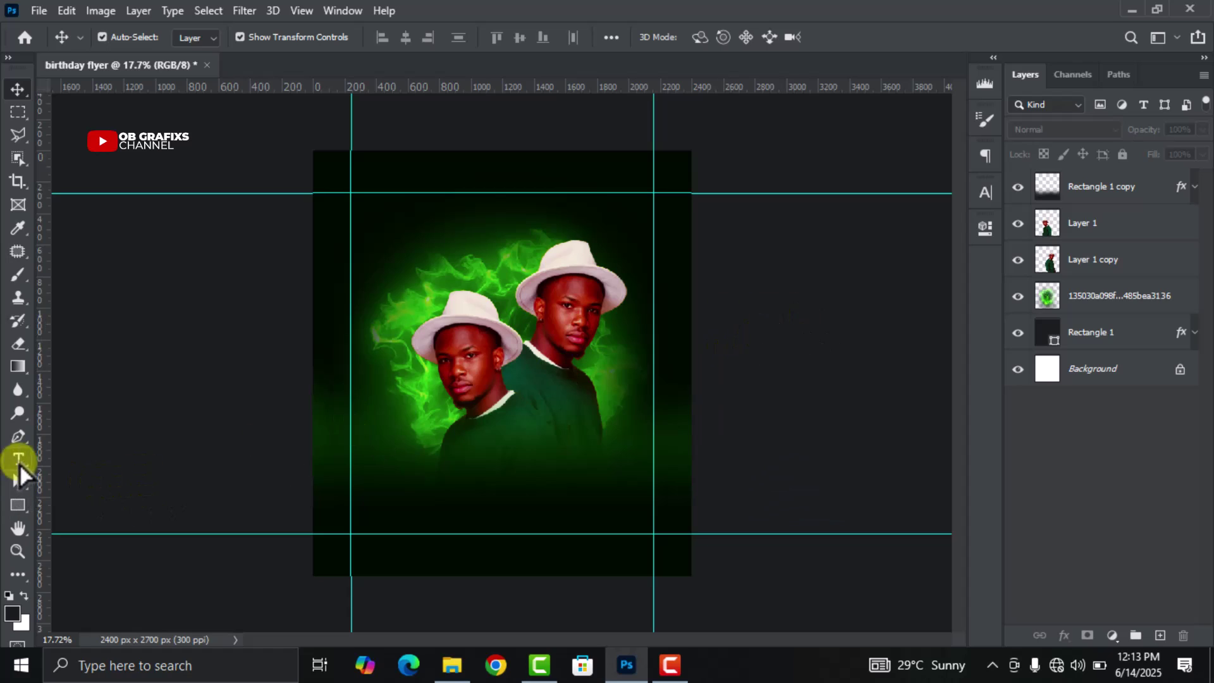
{"action": "left_click", "coordinate": [19, 510]}
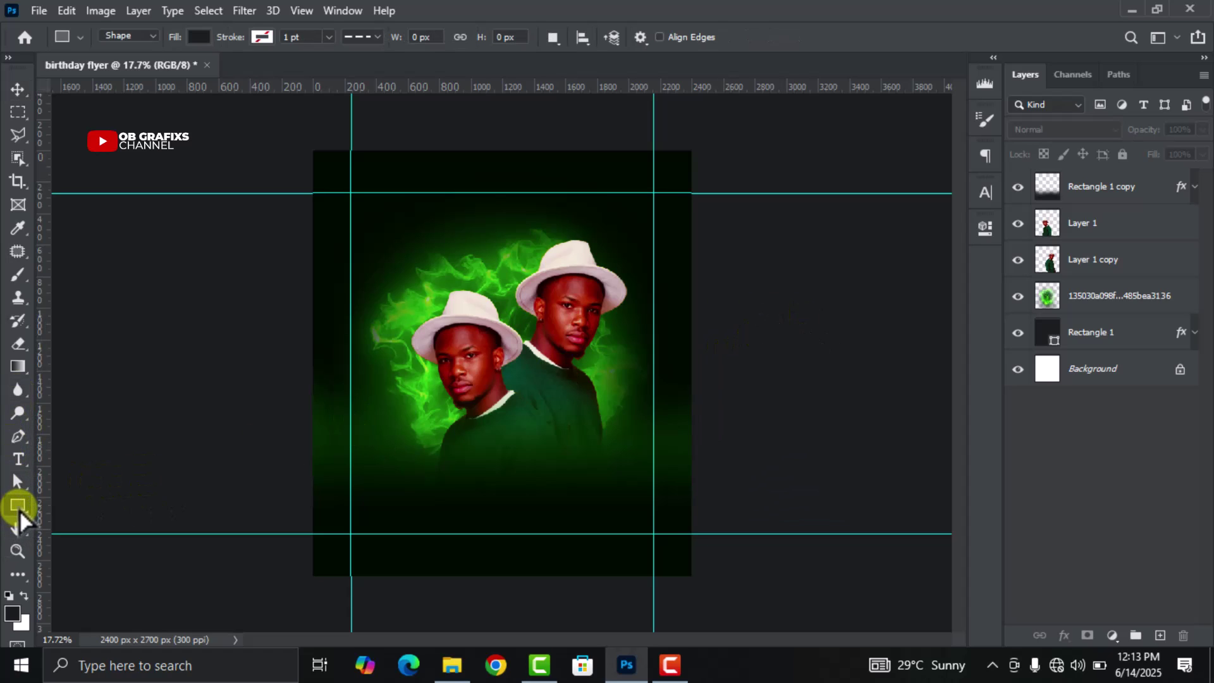
{"action": "left_click", "coordinate": [113, 541]}
{"action": "left_click_drag", "start_coordinate": [496, 378], "coordinate": [563, 438]}
{"action": "left_click", "coordinate": [987, 230]}
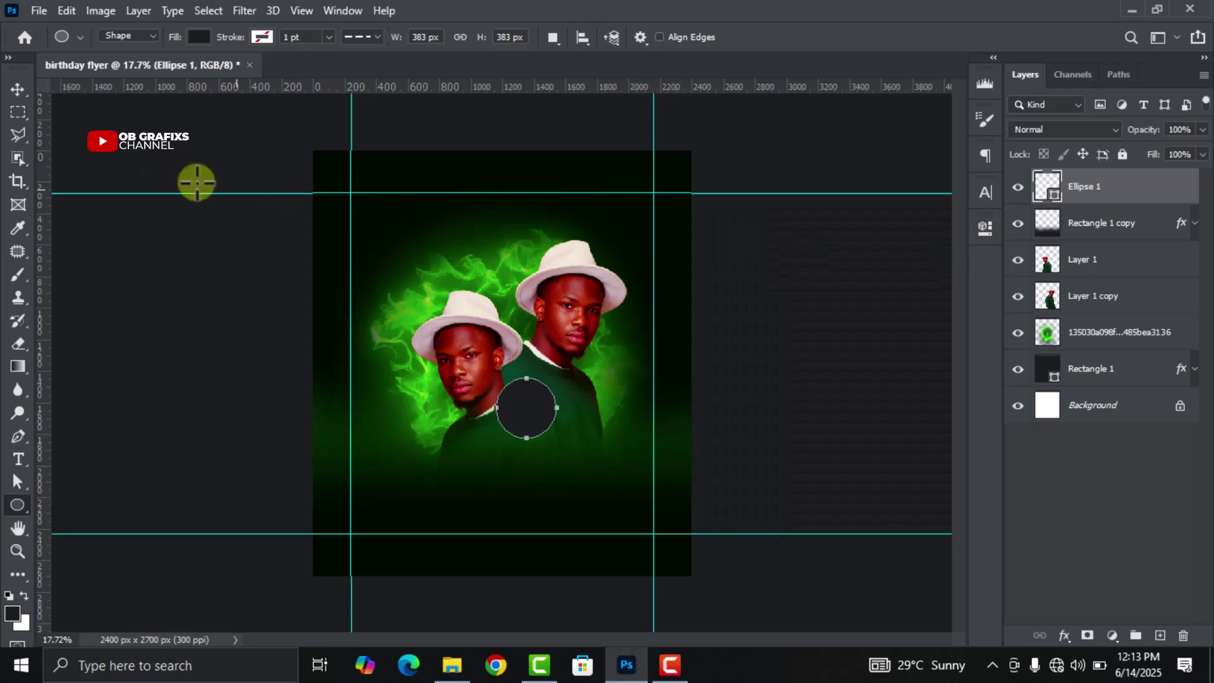
{"action": "left_click", "coordinate": [18, 89]}
{"action": "scroll", "coordinate": [520, 434], "scroll_direction": "up", "scroll_amount": 2}
{"action": "left_click_drag", "start_coordinate": [541, 435], "coordinate": [569, 431]}
{"action": "left_click", "coordinate": [615, 473]}
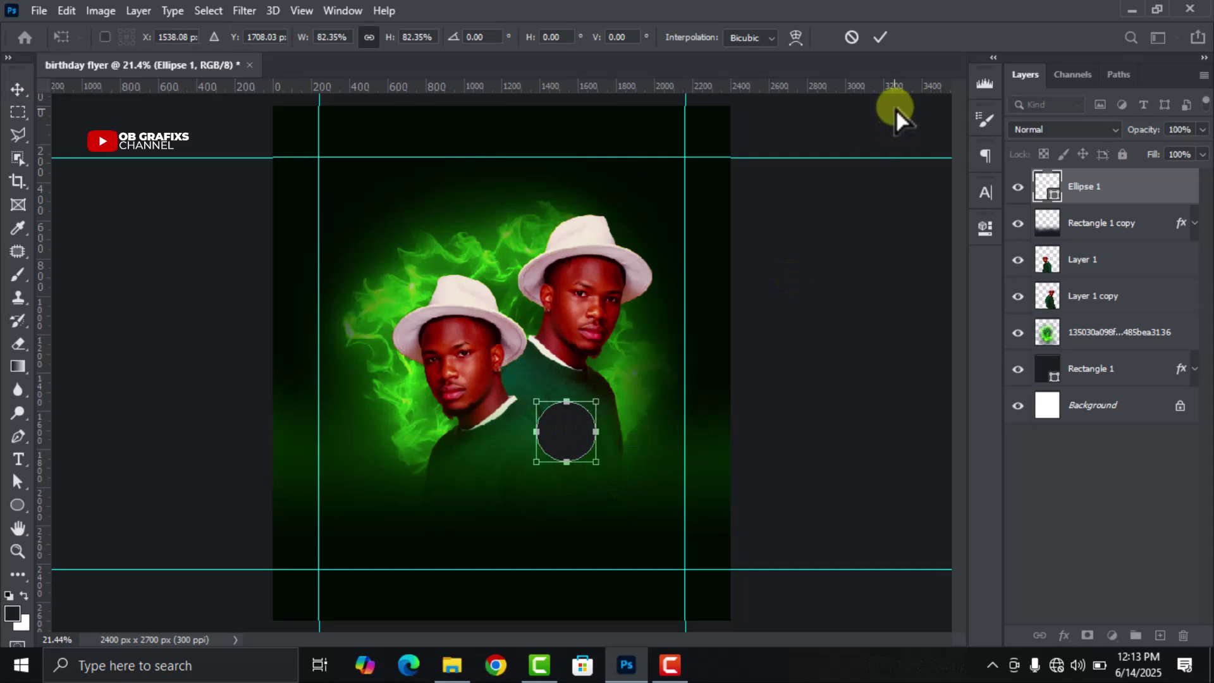
Commit the circle's resize and give it a Linear Gradient Overlay with a rotated angle.
{"action": "left_click", "coordinate": [881, 38]}
{"action": "left_click", "coordinate": [1064, 636]}
{"action": "left_click", "coordinate": [1095, 581]}
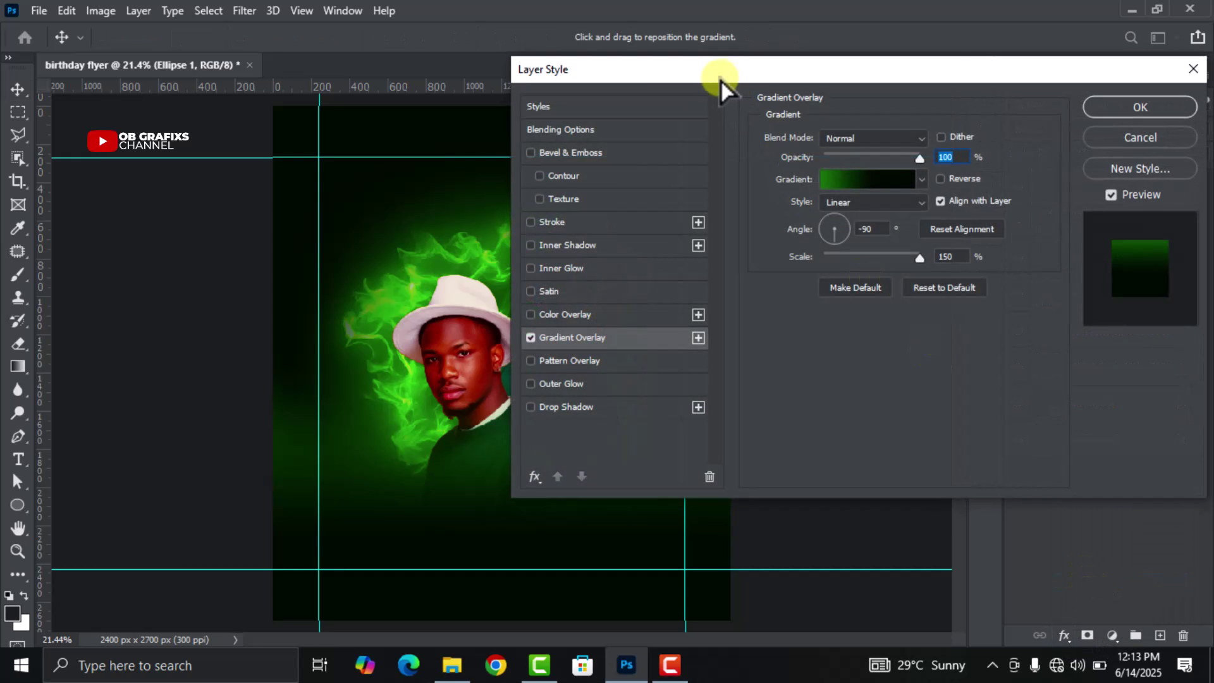
{"action": "left_click_drag", "start_coordinate": [720, 78], "coordinate": [865, 70]}
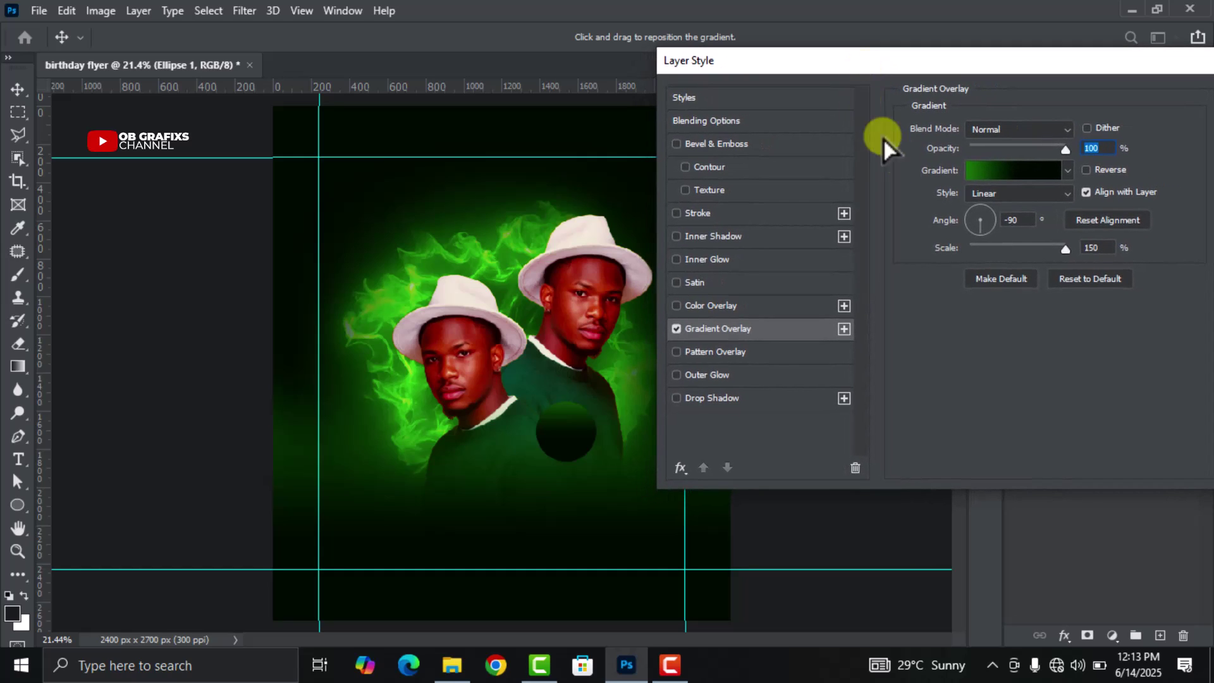
{"action": "left_click", "coordinate": [1038, 195]}
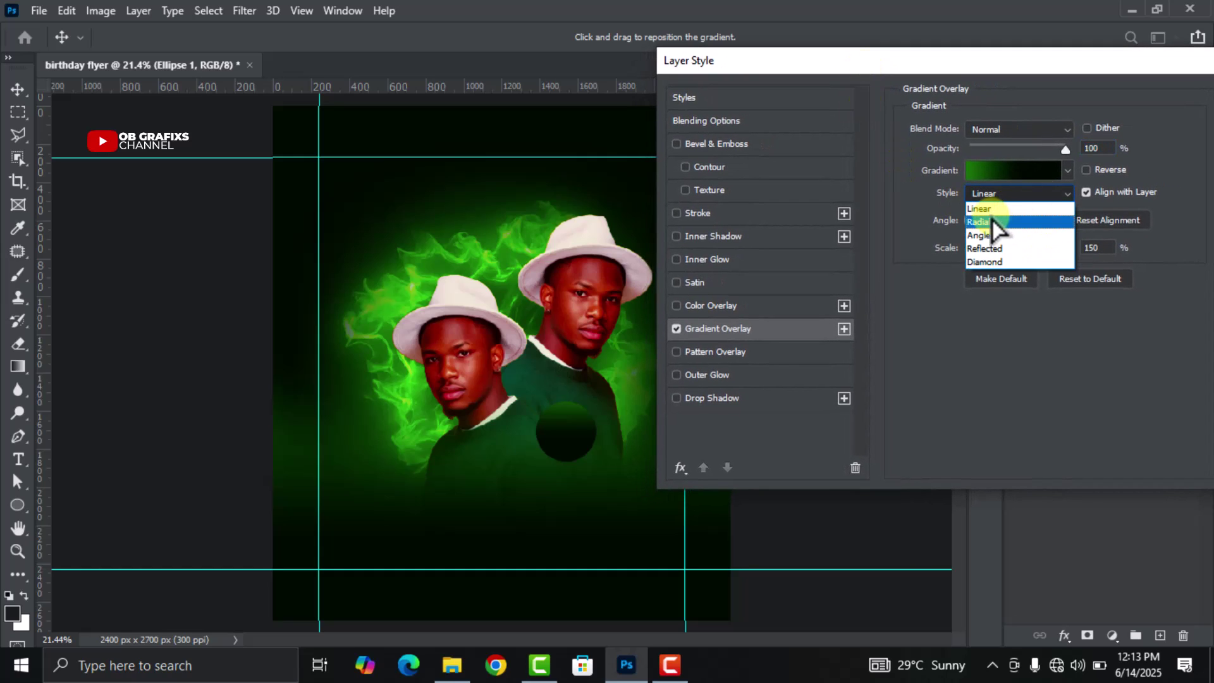
{"action": "left_click", "coordinate": [986, 221]}
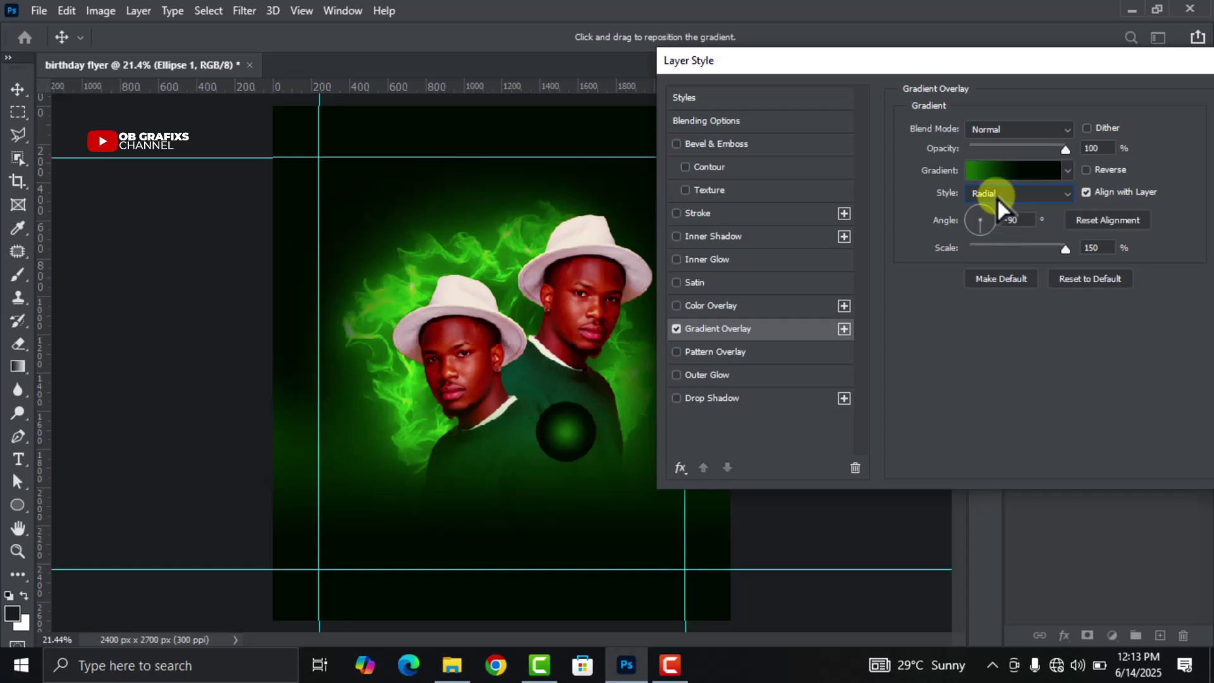
{"action": "left_click", "coordinate": [997, 194]}
{"action": "left_click", "coordinate": [986, 209]}
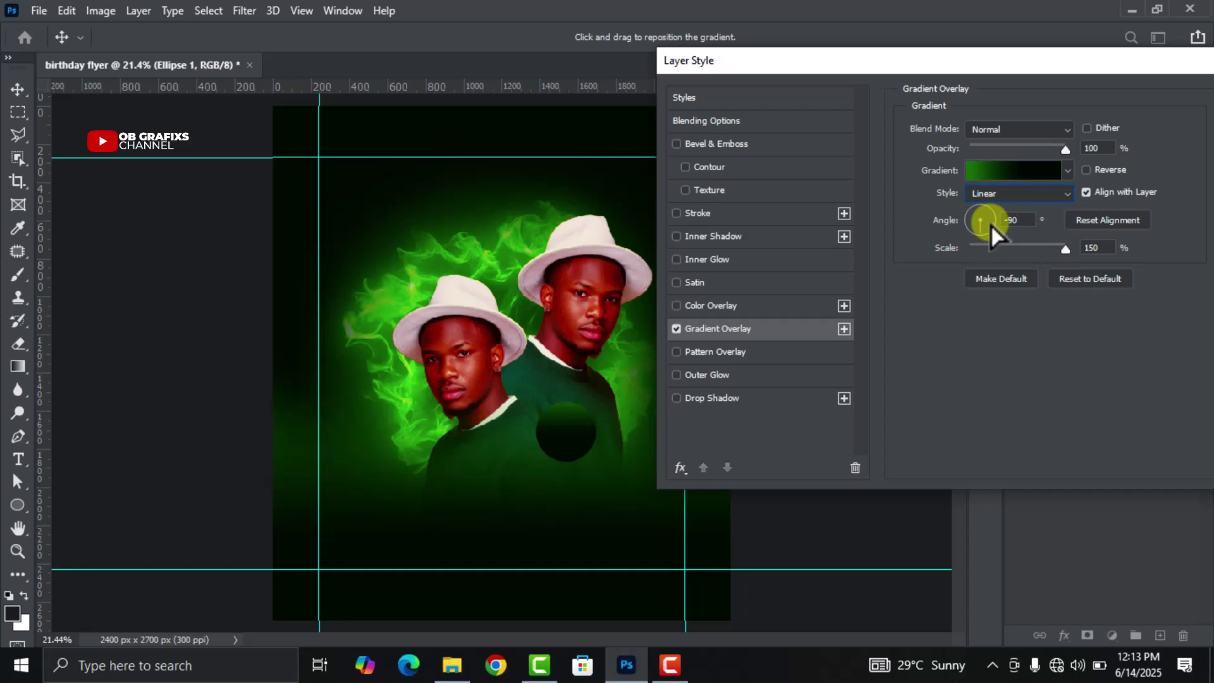
{"action": "left_click_drag", "start_coordinate": [978, 228], "coordinate": [994, 222]}
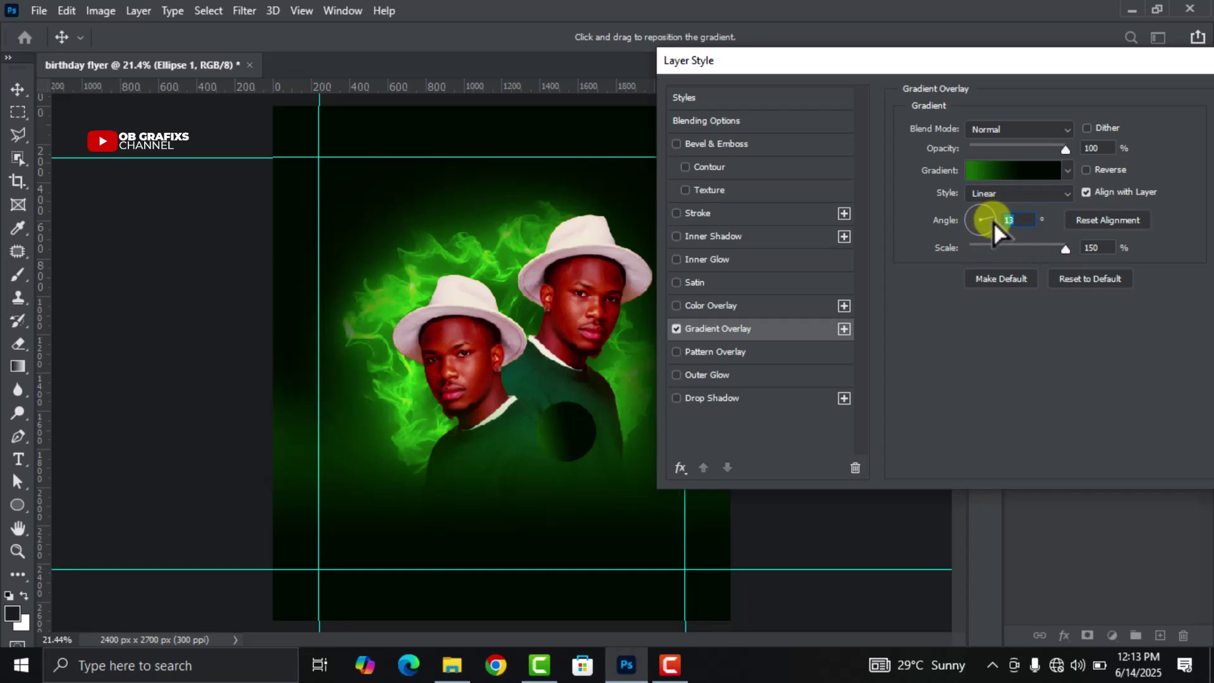
Add a colour stop toward the dark end of the gradient, then nudge the circle down-right.
{"action": "left_click", "coordinate": [1000, 173]}
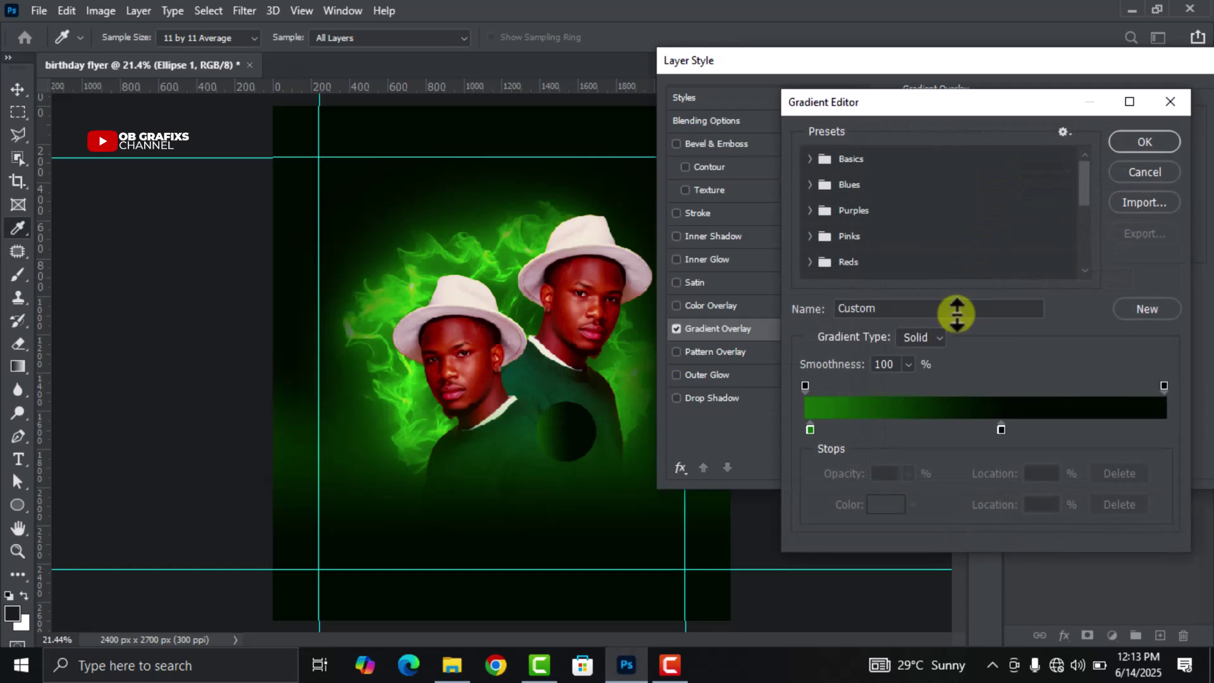
{"action": "left_click", "coordinate": [1000, 430]}
{"action": "left_click_drag", "start_coordinate": [1000, 430], "coordinate": [1103, 430]}
{"action": "left_click", "coordinate": [1131, 152]}
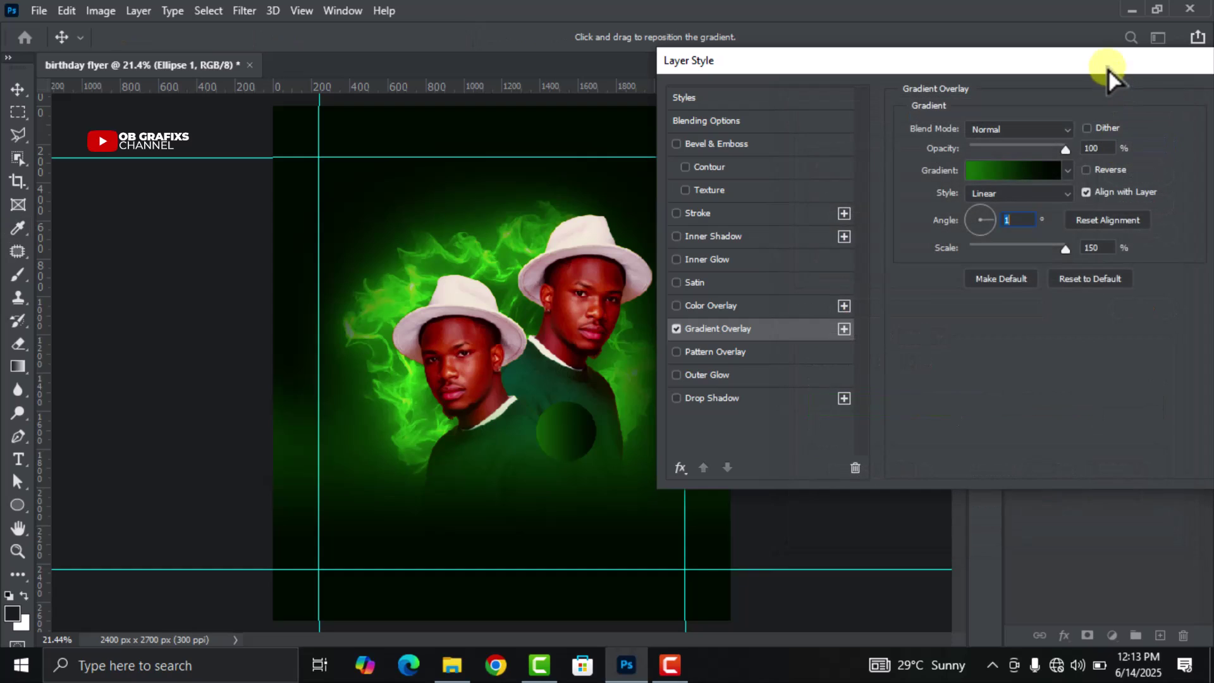
{"action": "left_click_drag", "start_coordinate": [1106, 63], "coordinate": [945, 92]}
{"action": "left_click", "coordinate": [1098, 132]}
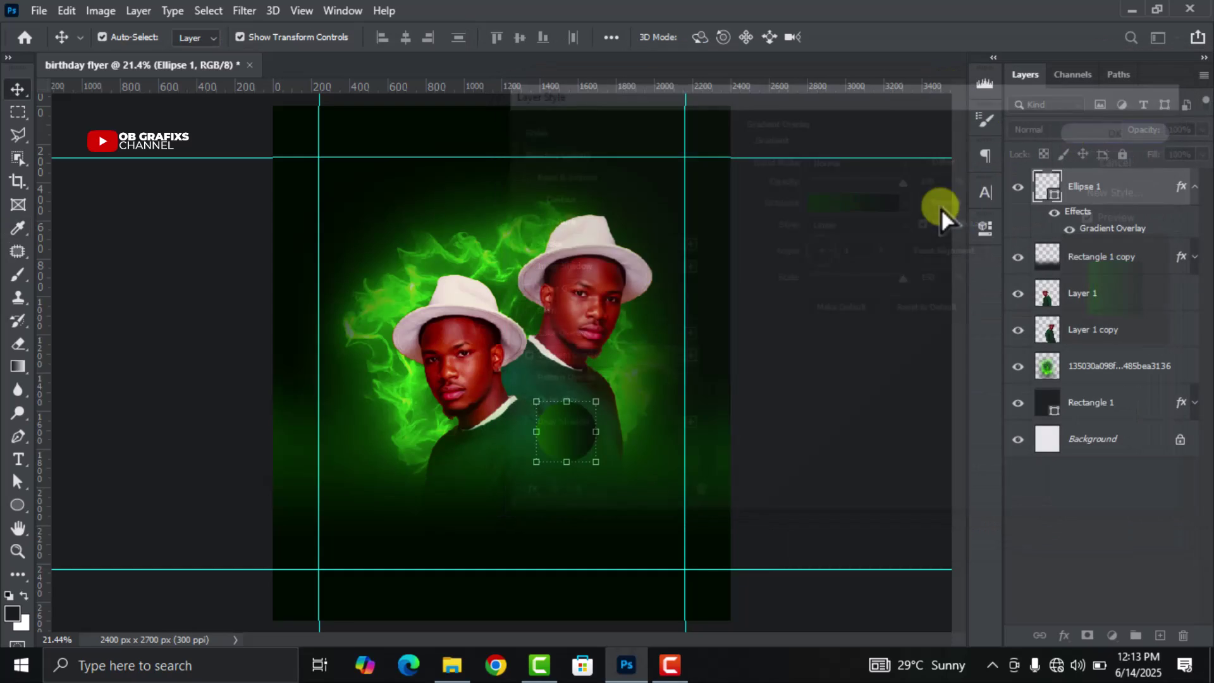
{"action": "mouse_move", "coordinate": [571, 435]}
{"action": "left_mouse_down"}
{"action": "mouse_move", "coordinate": [582, 445]}
{"action": "mouse_move", "coordinate": [567, 433]}
{"action": "left_mouse_up"}
{"action": "left_click", "coordinate": [806, 411]}
{"action": "scroll", "coordinate": [522, 510], "scroll_direction": "down", "scroll_amount": 3}
{"action": "scroll", "coordinate": [556, 501], "scroll_direction": "up", "scroll_amount": 3}
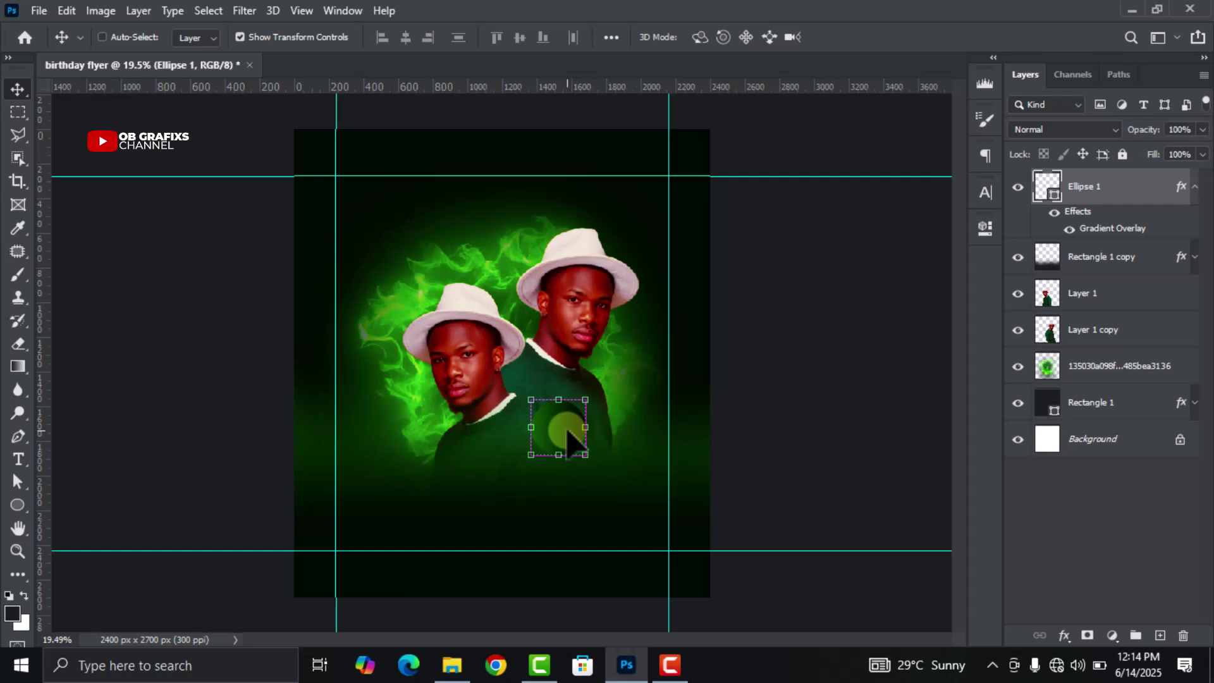
Duplicate the gradient circle, move the copy up toward the collar and shrink it.
{"action": "key", "text": "ctrl+j"}
{"action": "scroll", "coordinate": [568, 434], "scroll_direction": "up", "scroll_amount": 2}
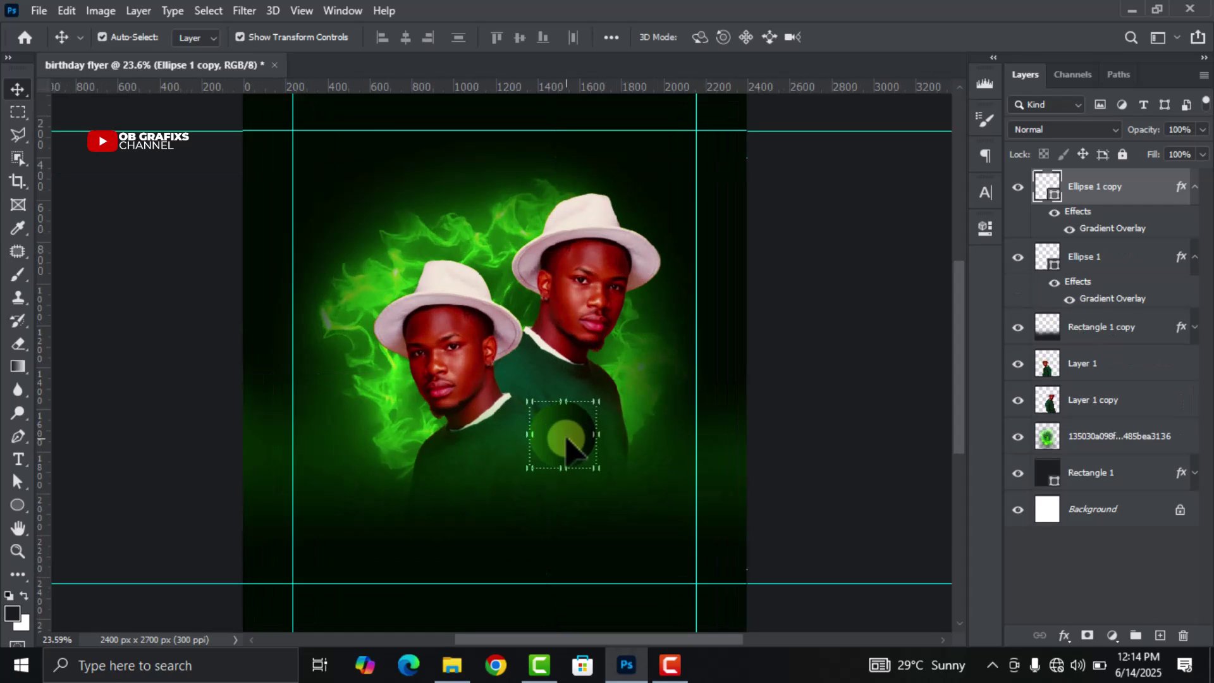
{"action": "left_click_drag", "start_coordinate": [571, 441], "coordinate": [535, 396]}
{"action": "key", "text": "ctrl+t"}
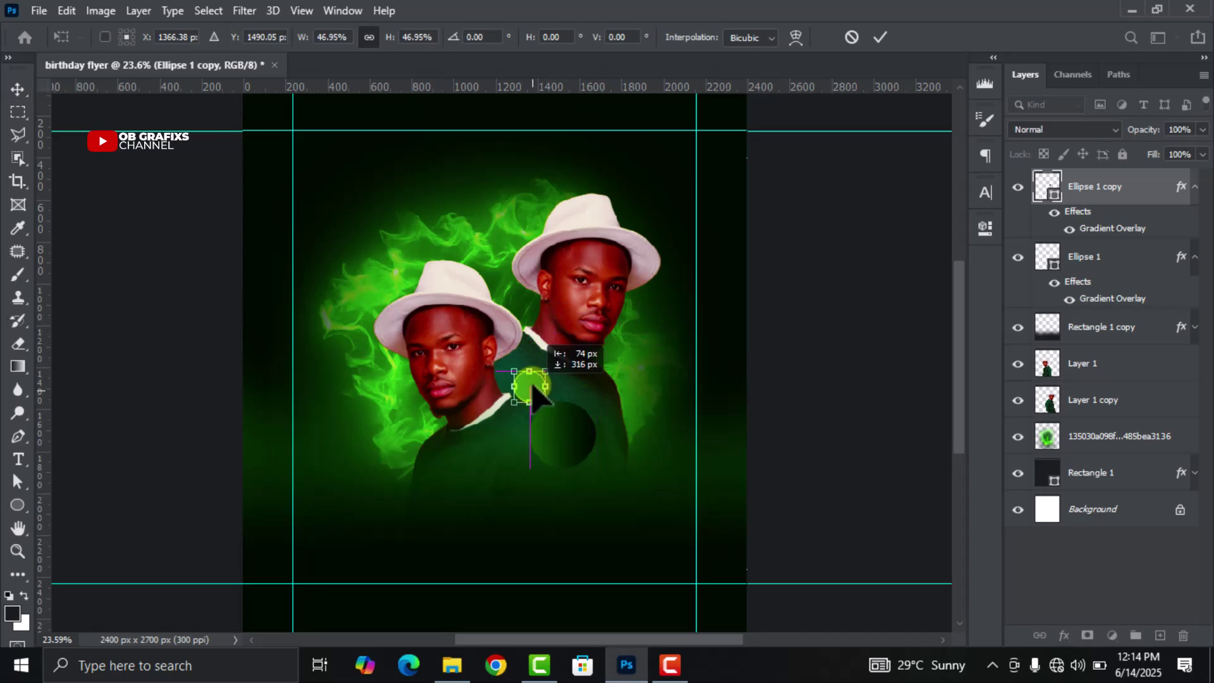
{"action": "left_click", "coordinate": [880, 38]}
Hide the copy's Gradient Overlay and fill it with yellow ffe700.
{"action": "left_click", "coordinate": [1054, 214]}
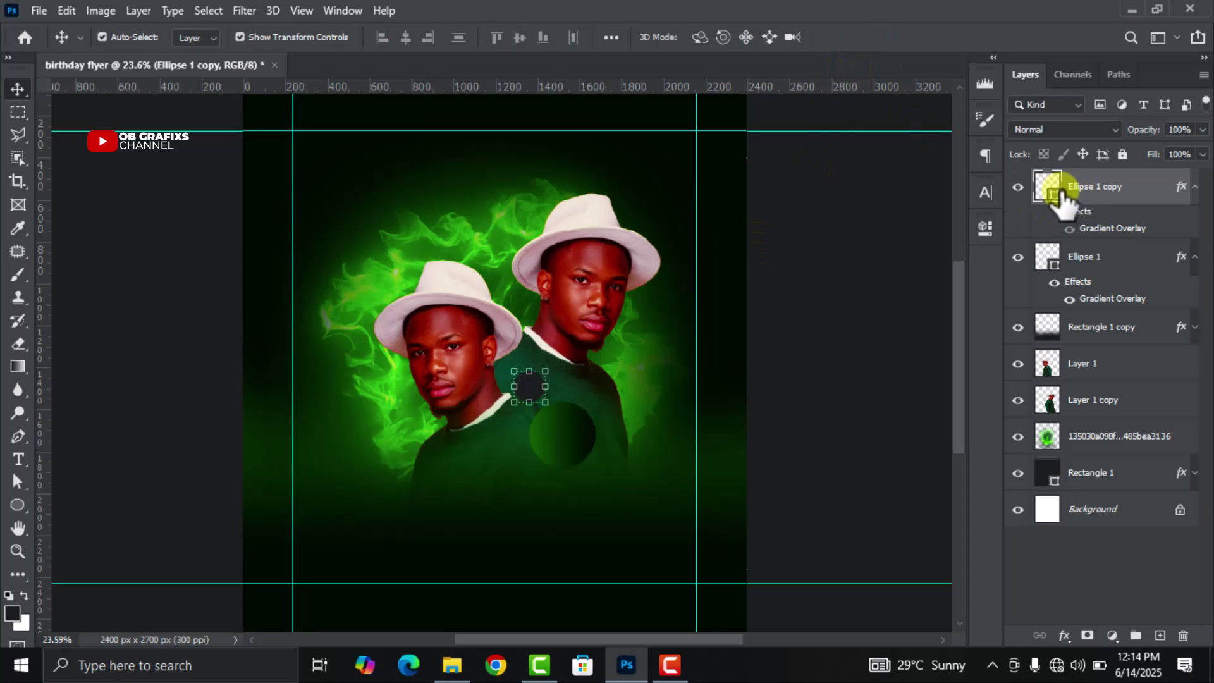
{"action": "double_click", "coordinate": [1049, 188]}
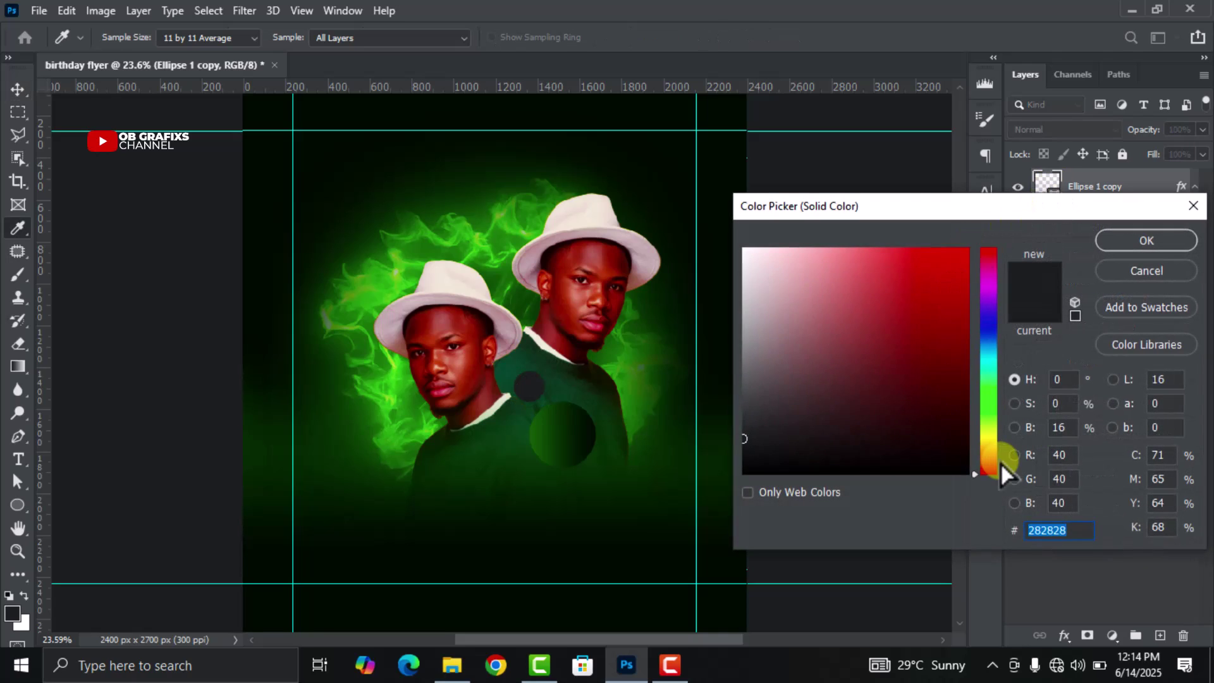
{"action": "type", "text": "ffe"}
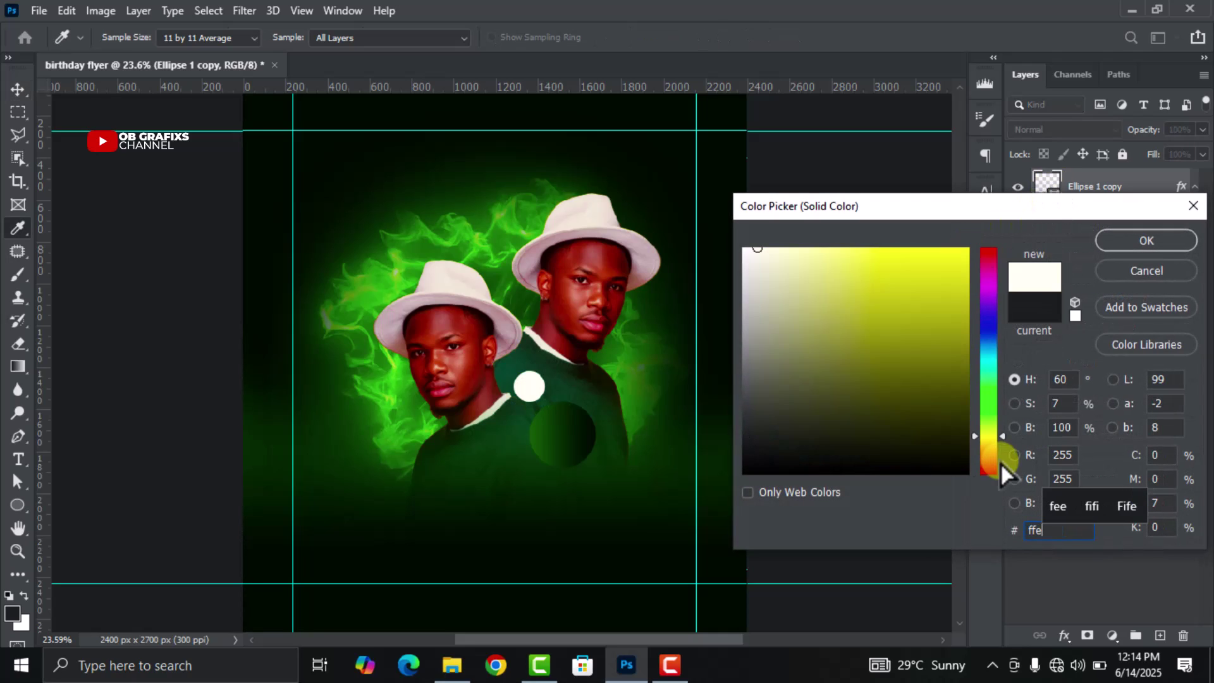
{"action": "type", "text": "700"}
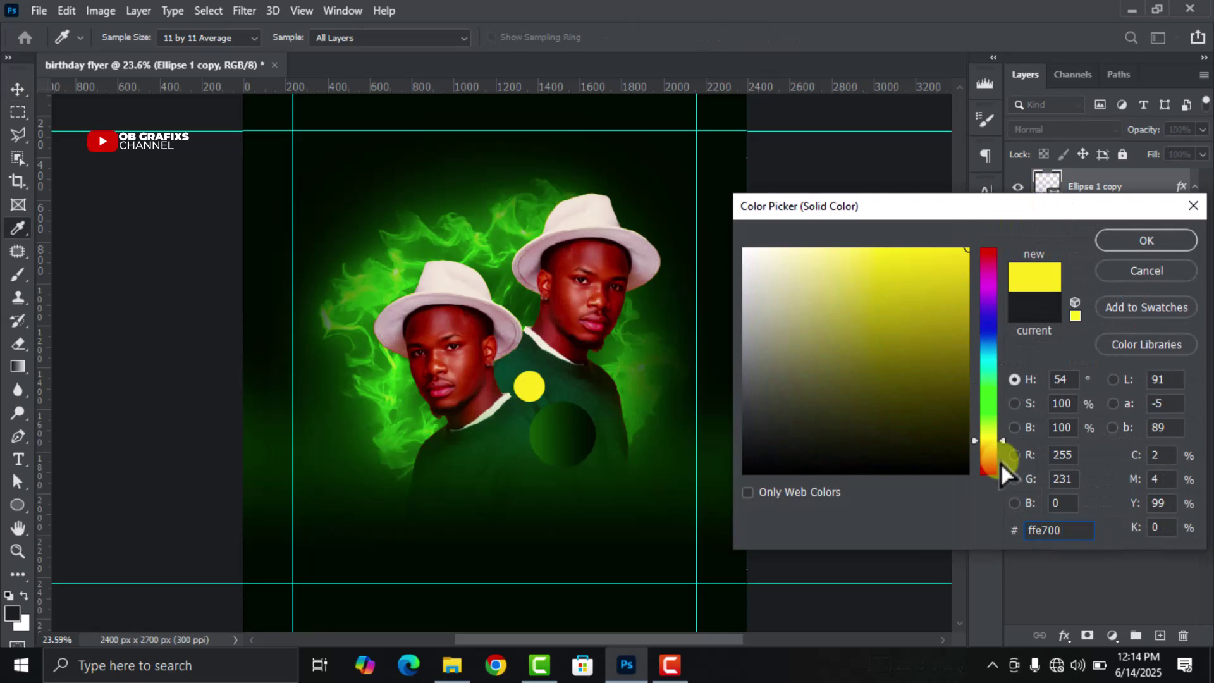
{"action": "left_click", "coordinate": [1143, 241]}
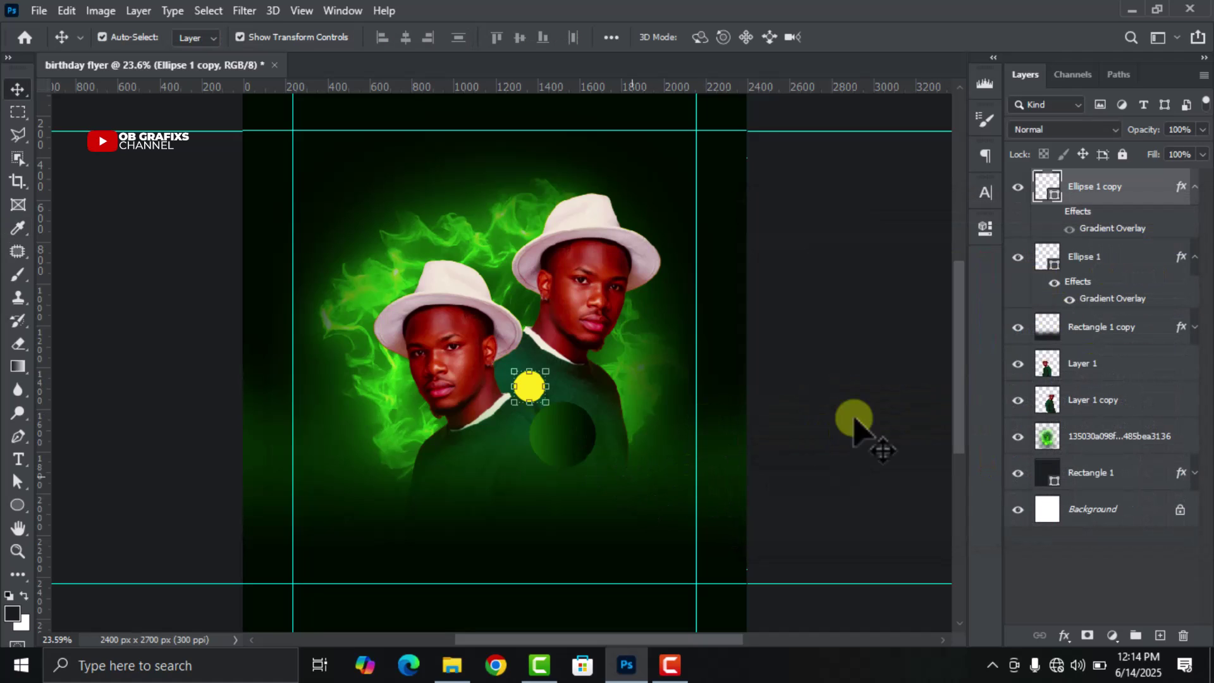
{"action": "left_click", "coordinate": [889, 415]}
{"action": "left_click_drag", "start_coordinate": [538, 390], "coordinate": [541, 394]}
Select Ellipse 1 and Ellipse 1 copy and scale both together to 82.86%.
{"action": "left_click", "coordinate": [1194, 187]}
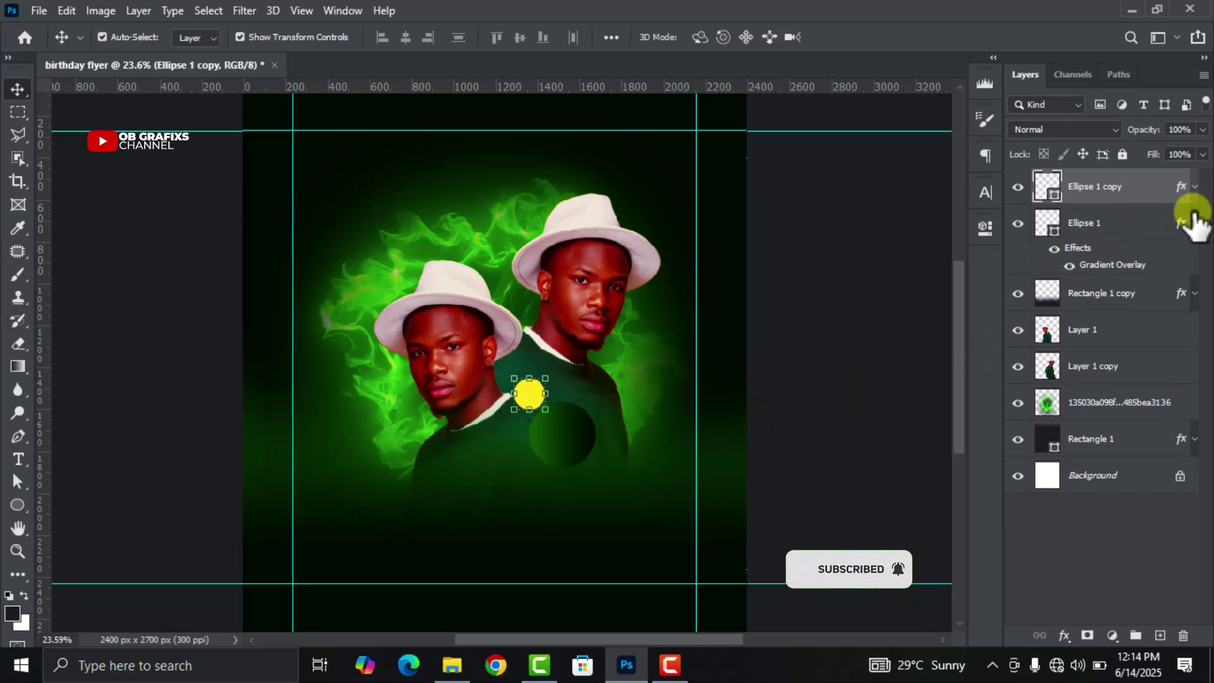
{"action": "left_click", "coordinate": [1194, 223]}
{"action": "left_click", "coordinate": [1096, 231]}
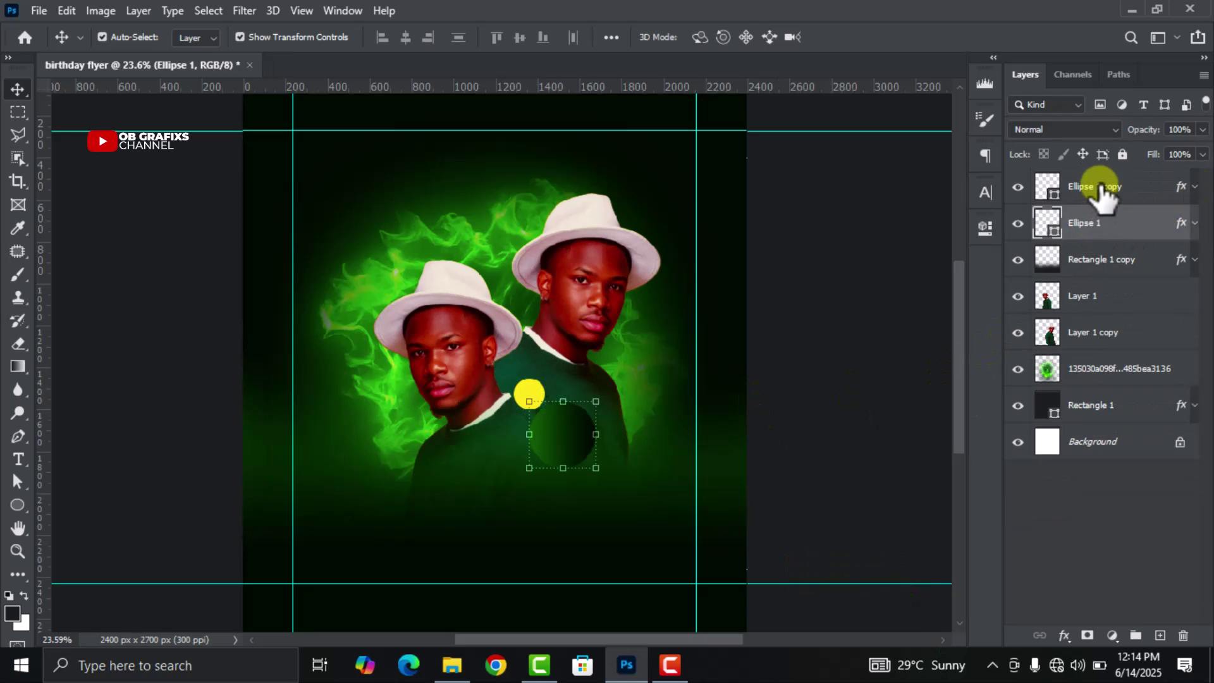
{"action": "left_click", "coordinate": [1103, 188], "text": "shift"}
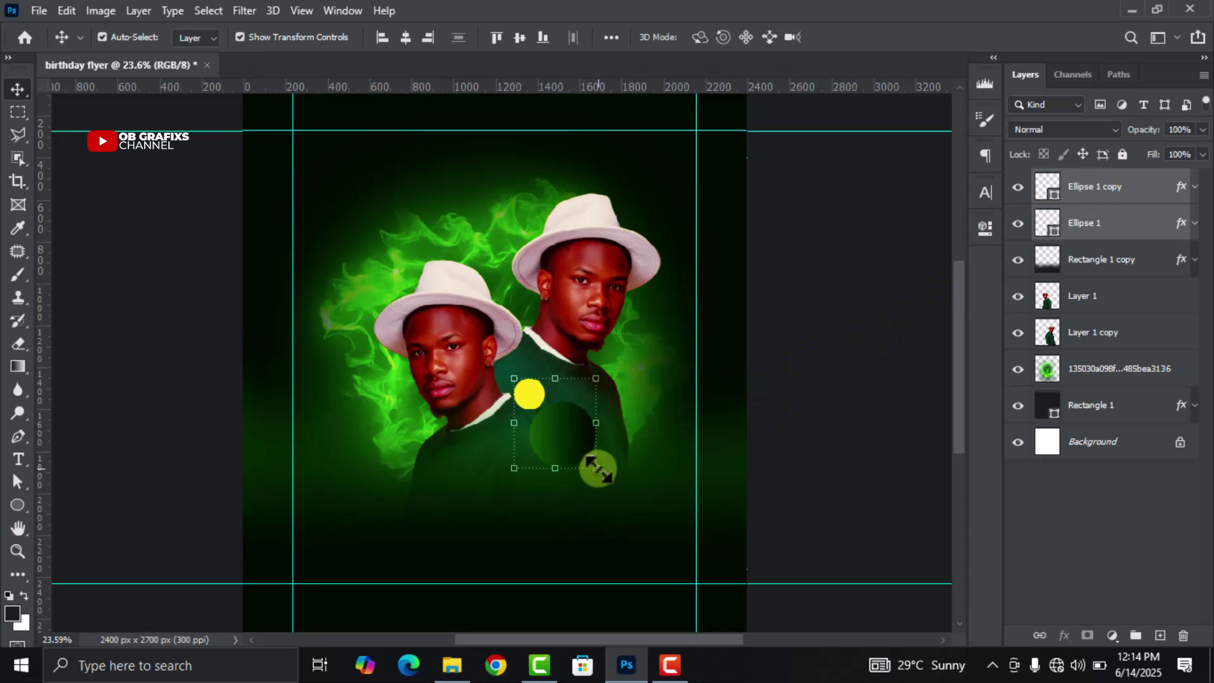
{"action": "key", "text": "ctrl+t"}
{"action": "left_click_drag", "start_coordinate": [596, 467], "coordinate": [573, 443]}
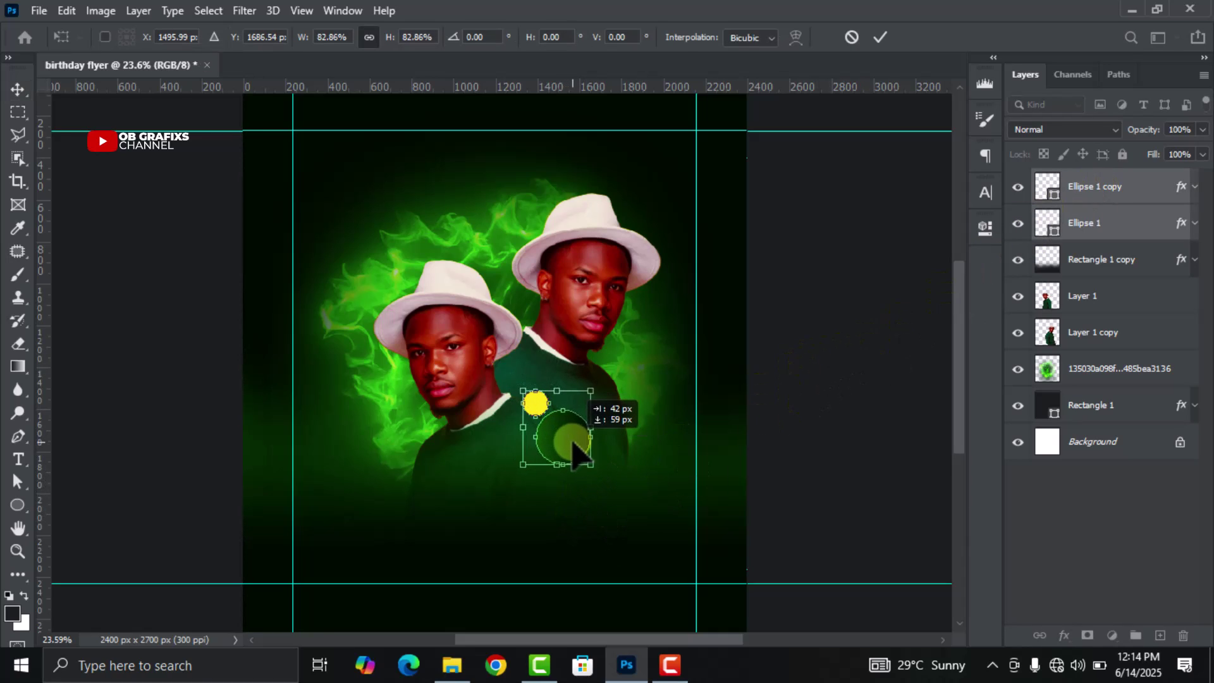
{"action": "left_click", "coordinate": [879, 38]}
{"action": "left_click", "coordinate": [860, 370]}
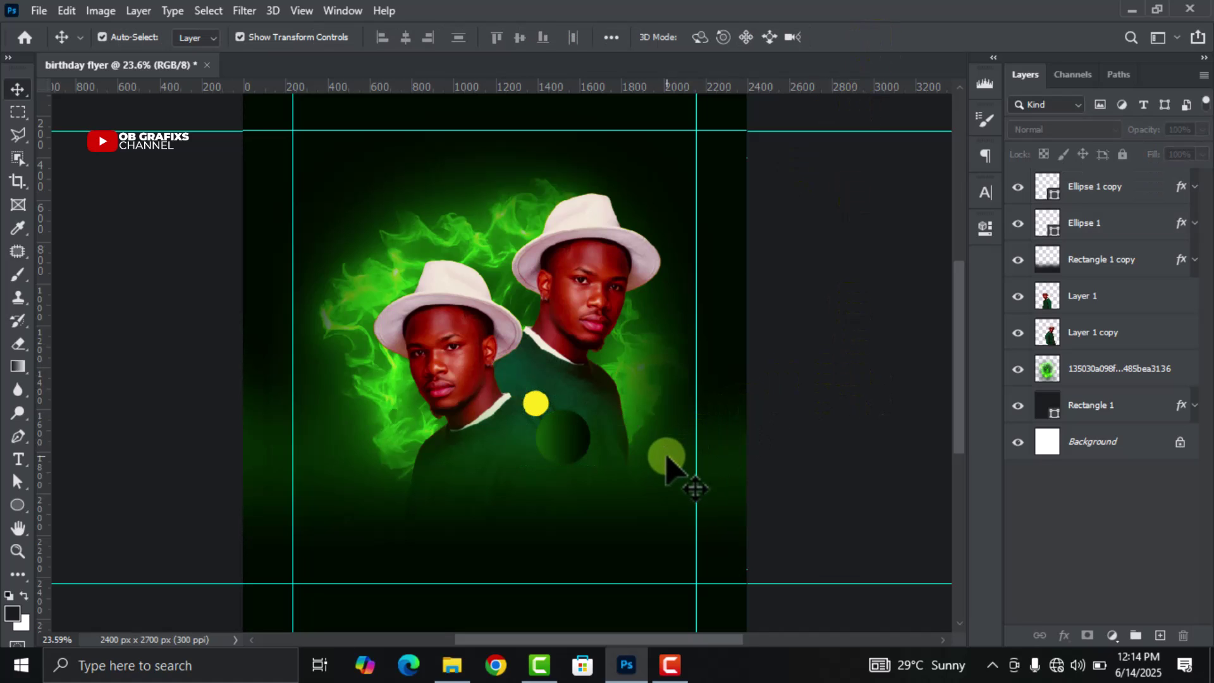
{"action": "key", "text": "ctrl+z"}
{"action": "key", "text": "ctrl+shift+z"}
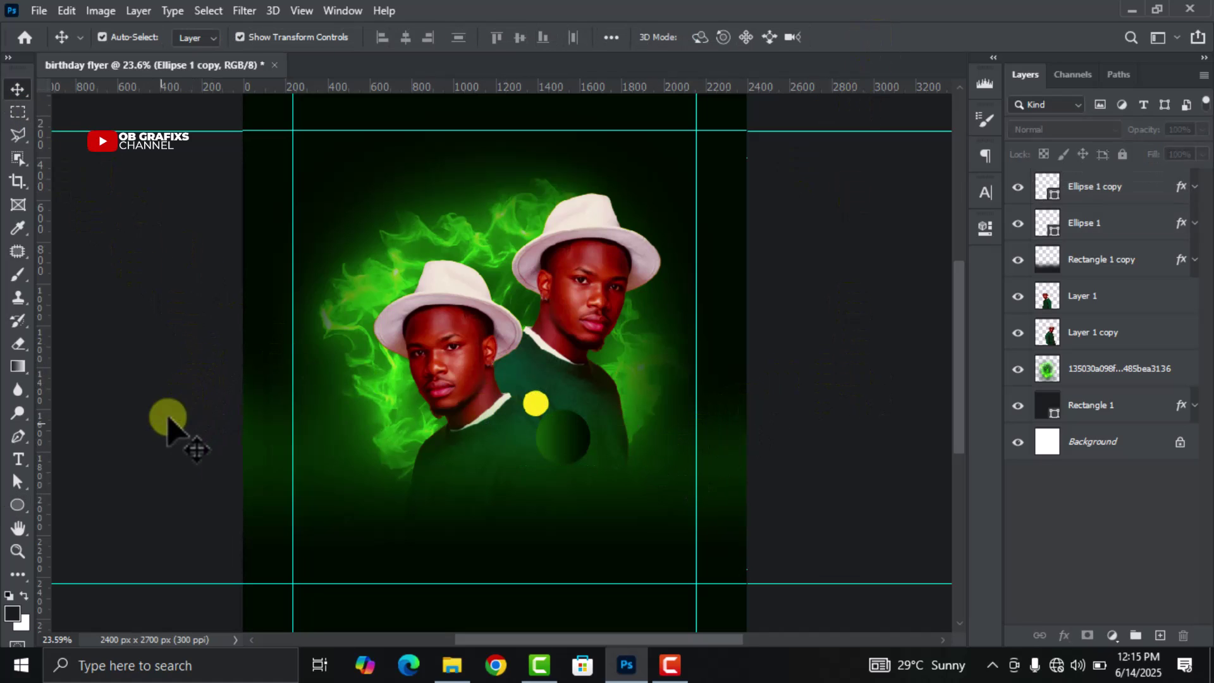
Draw a 330 px circle below the yellow dot and set its fill to none.
{"action": "left_click", "coordinate": [16, 505]}
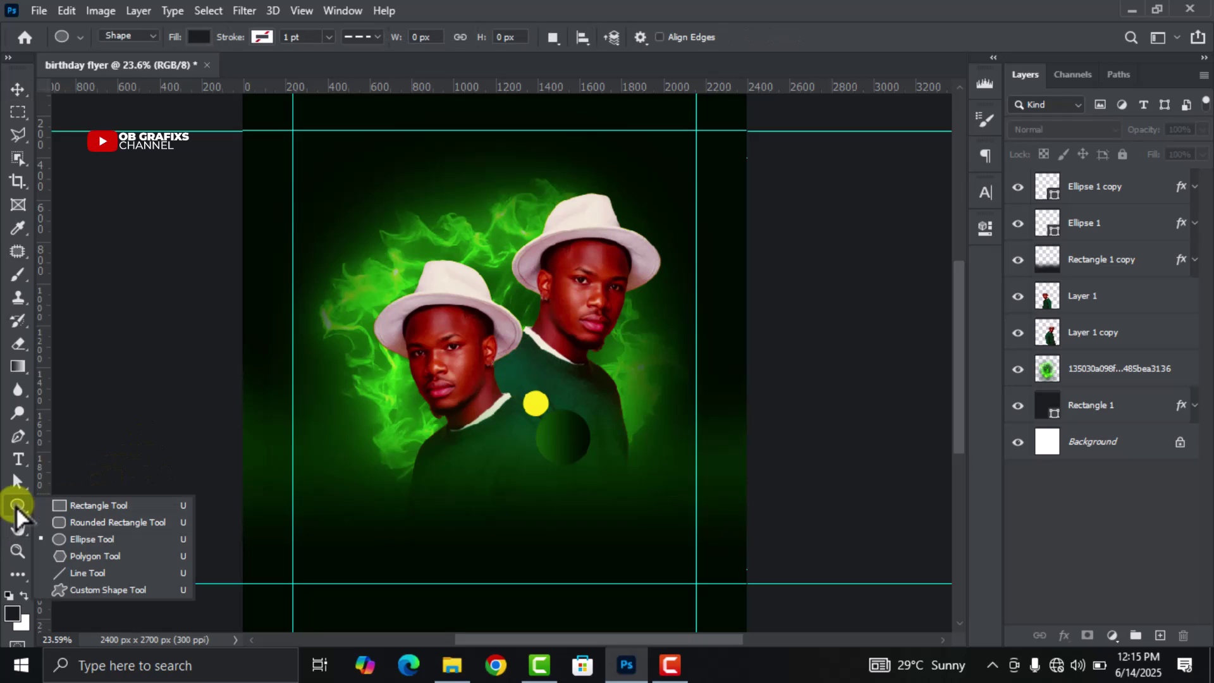
{"action": "left_click", "coordinate": [77, 544]}
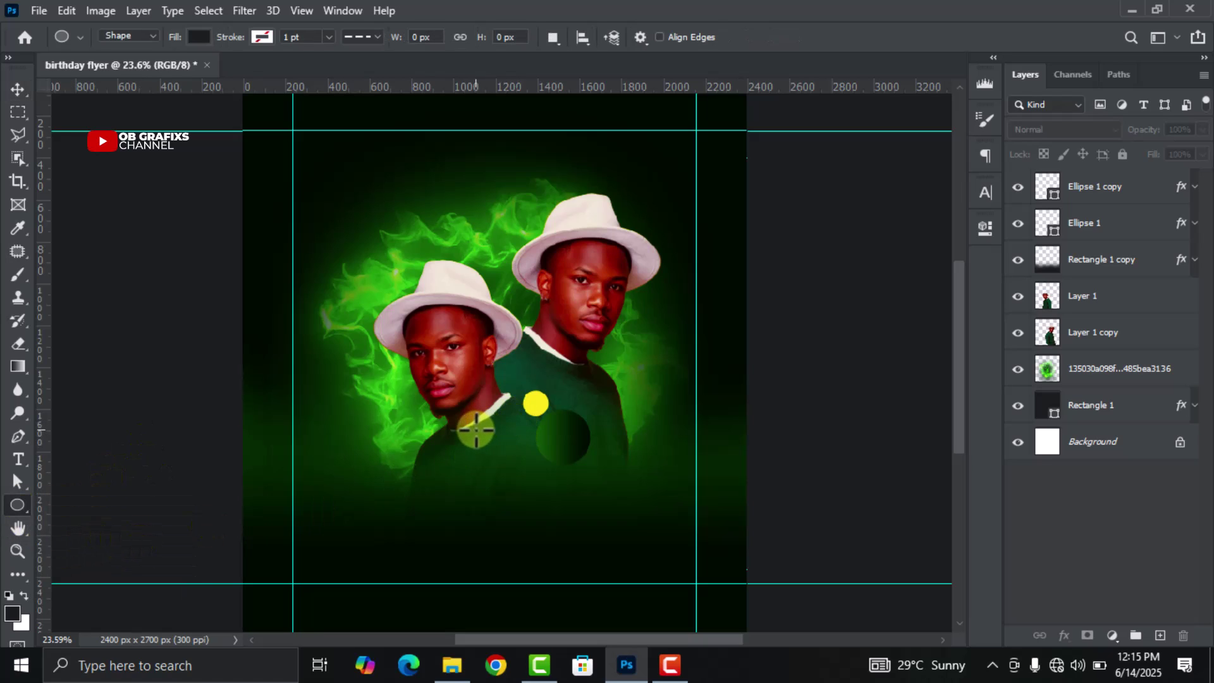
{"action": "left_click_drag", "start_coordinate": [475, 431], "coordinate": [544, 512]}
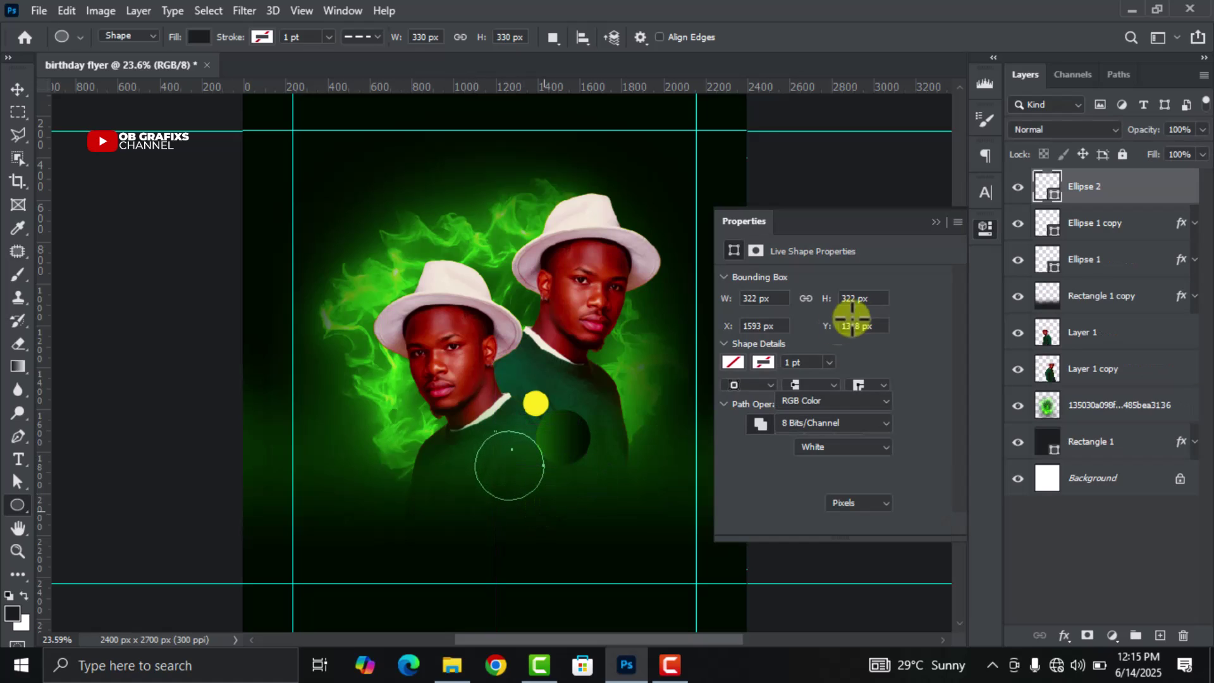
{"action": "left_click", "coordinate": [733, 362]}
{"action": "left_click", "coordinate": [741, 378]}
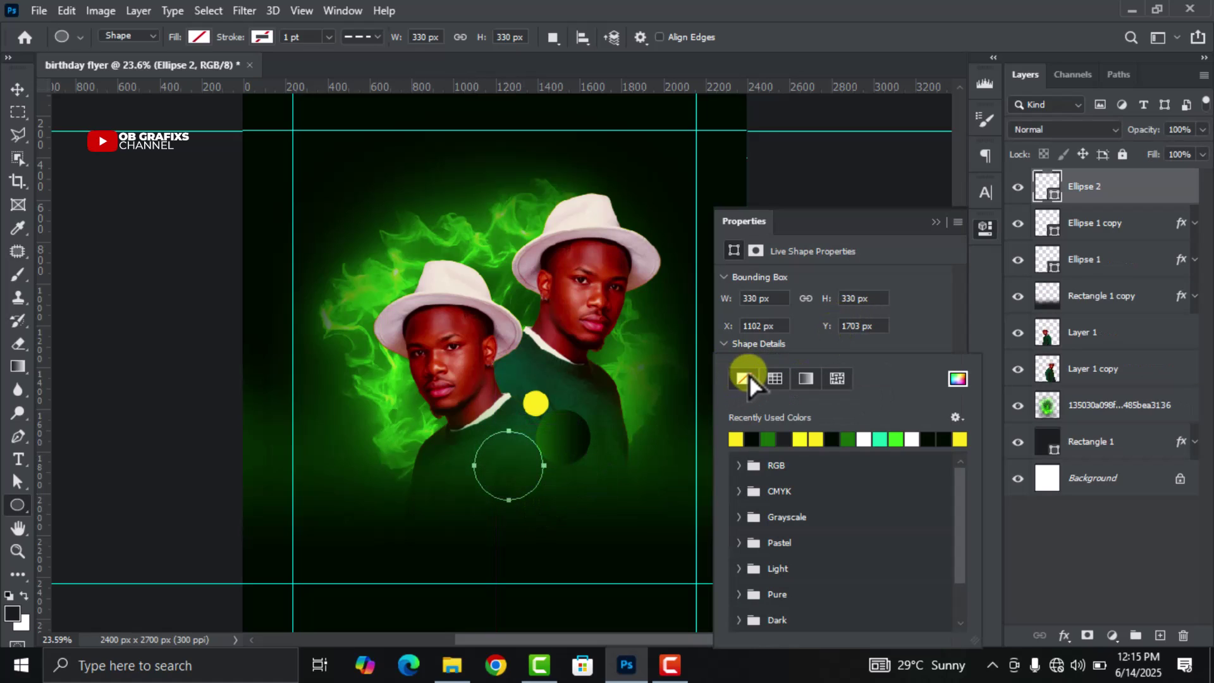
{"action": "left_click", "coordinate": [797, 345]}
Give the circle a white, solid 3 pt outline.
{"action": "left_click", "coordinate": [763, 362]}
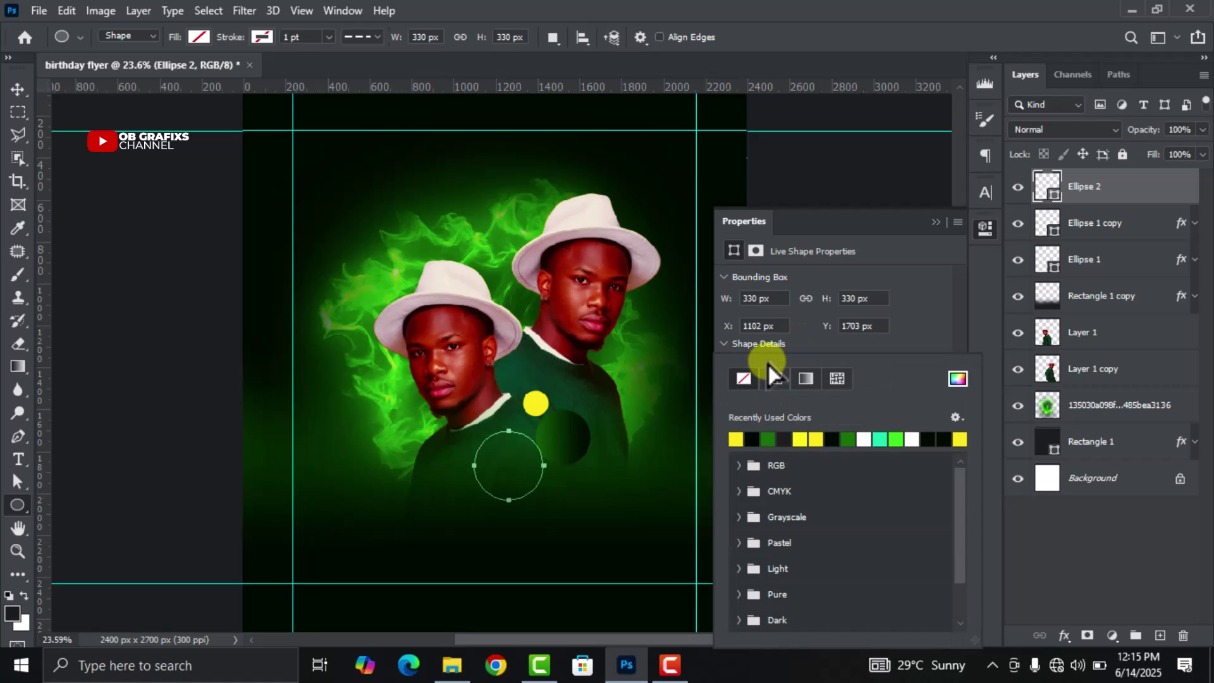
{"action": "left_click", "coordinate": [863, 439]}
{"action": "left_click", "coordinate": [859, 347]}
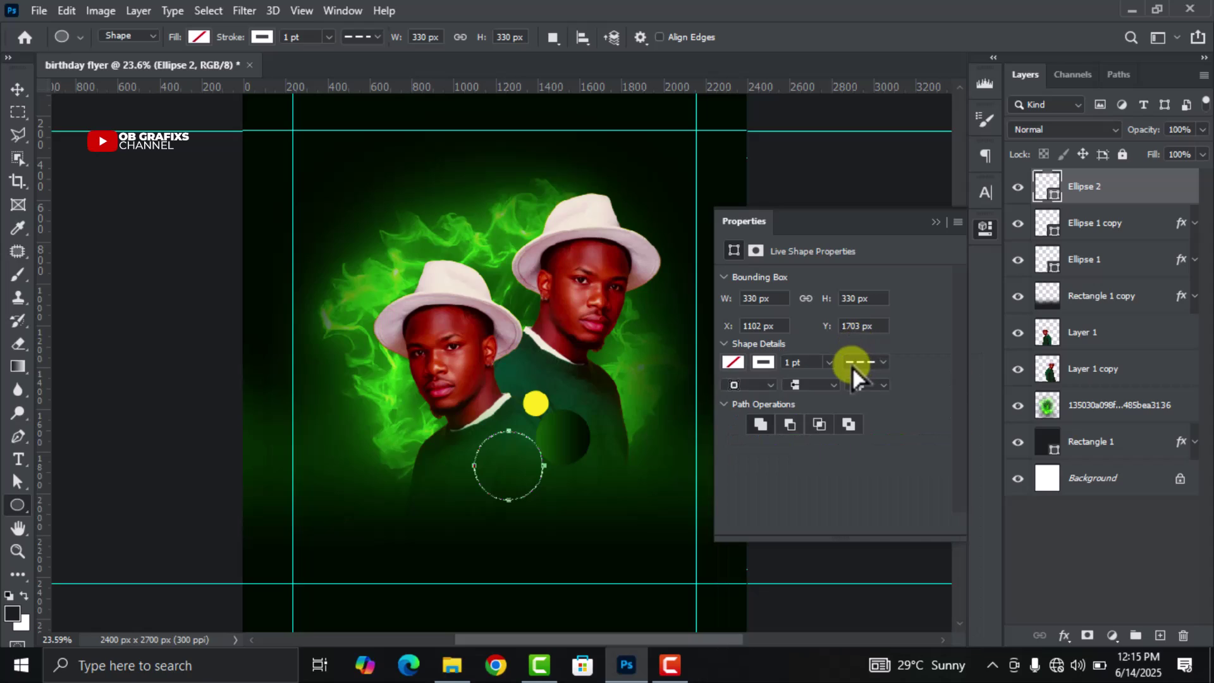
{"action": "left_click", "coordinate": [860, 362]}
{"action": "left_click", "coordinate": [840, 420]}
{"action": "left_click", "coordinate": [811, 362]}
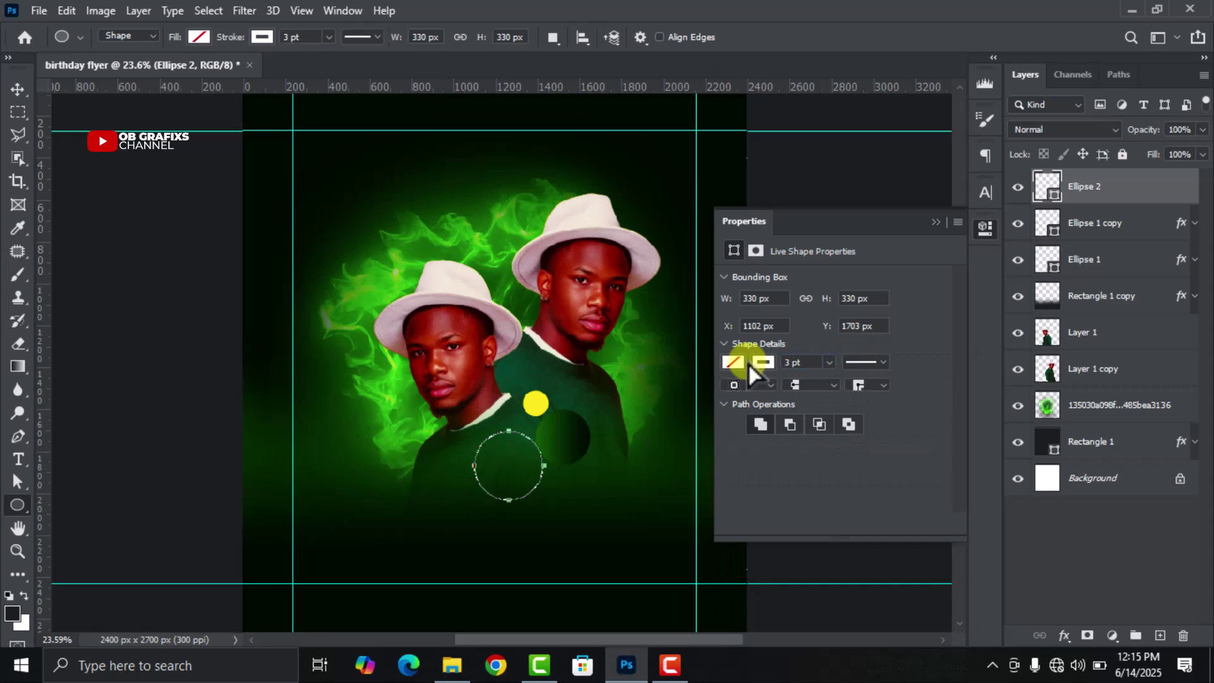
{"action": "left_click", "coordinate": [986, 230]}
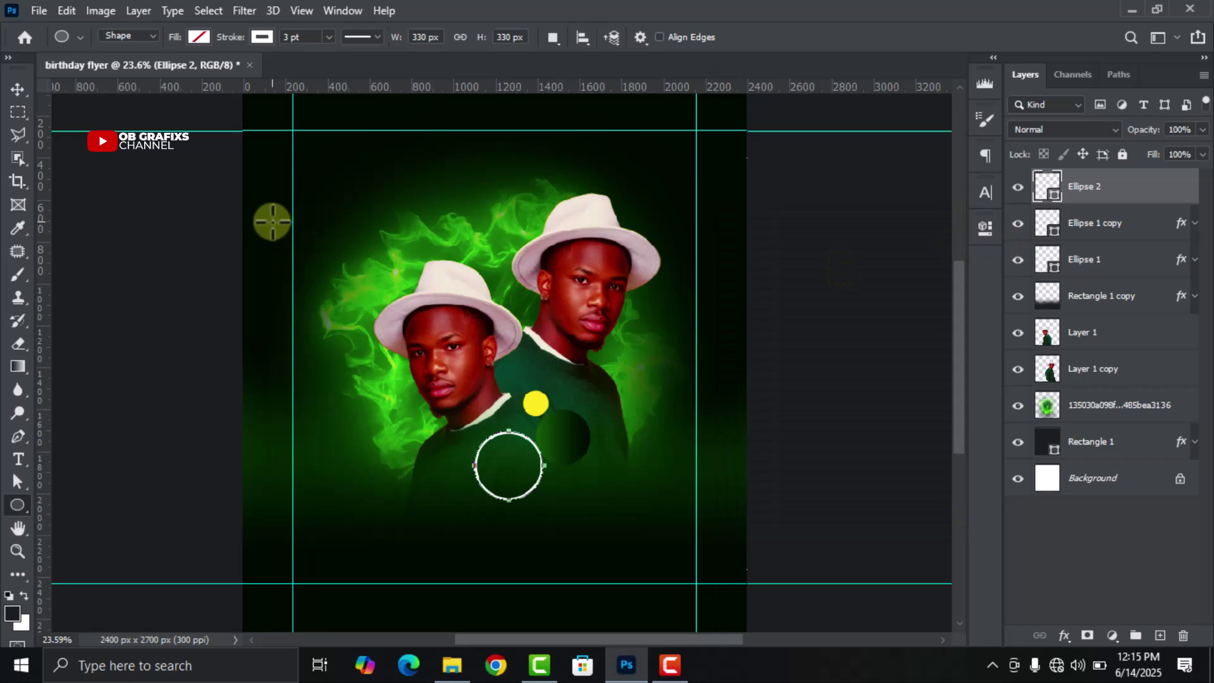
Move the white ring so it encircles the dark green circle.
{"action": "left_click", "coordinate": [18, 89]}
{"action": "scroll", "coordinate": [626, 474], "scroll_direction": "up", "scroll_amount": 3}
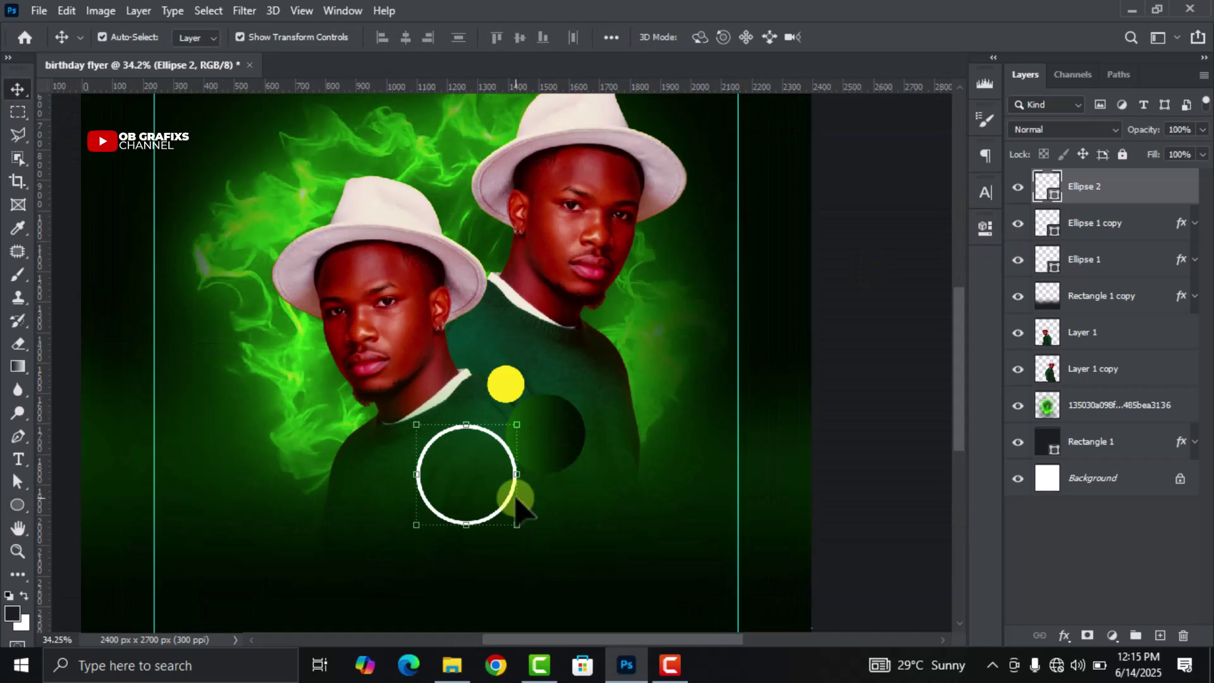
{"action": "left_click_drag", "start_coordinate": [504, 506], "coordinate": [579, 465]}
{"action": "scroll", "coordinate": [556, 420], "scroll_direction": "up", "scroll_amount": 2}
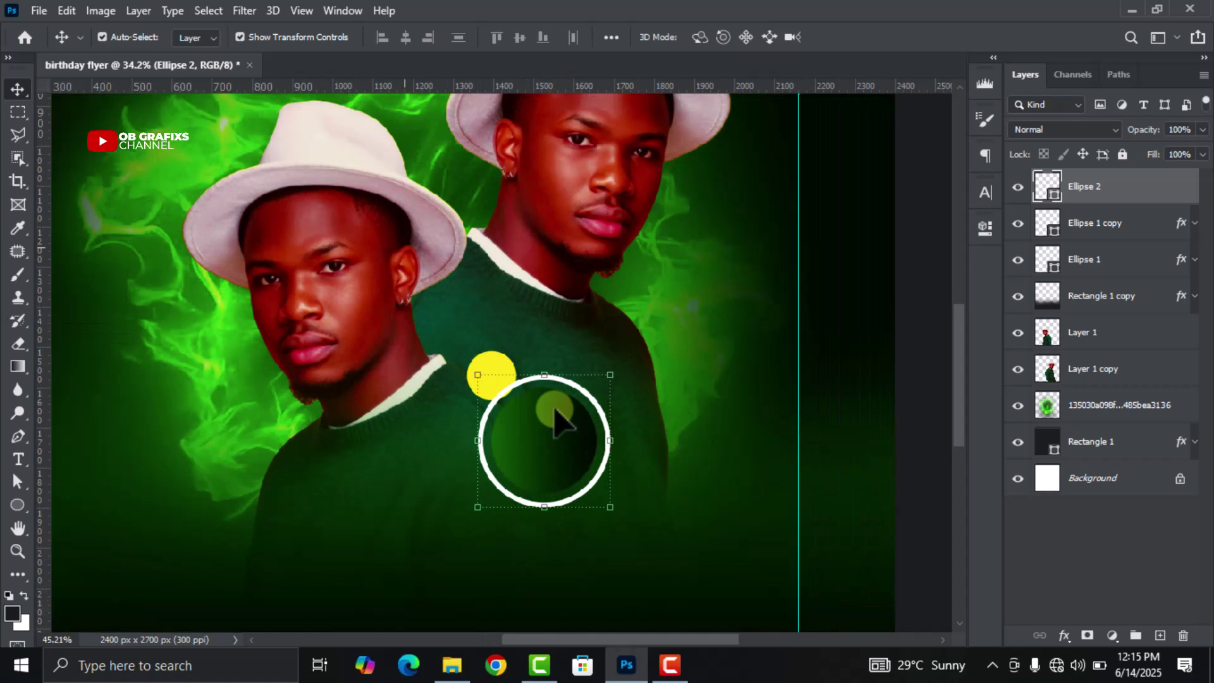
Rasterize Ellipse 2 and draw a Polygonal Lasso selection diagonally across the ring.
{"action": "right_click", "coordinate": [1146, 190]}
{"action": "left_click", "coordinate": [951, 270]}
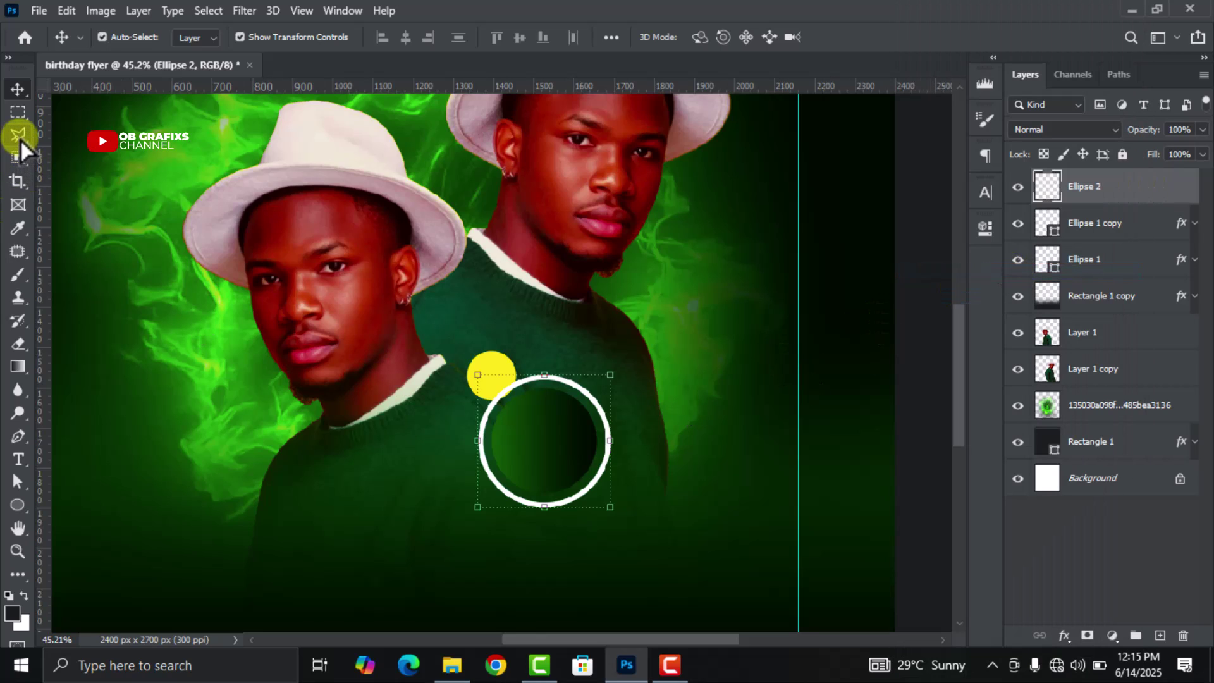
{"action": "left_click", "coordinate": [21, 139]}
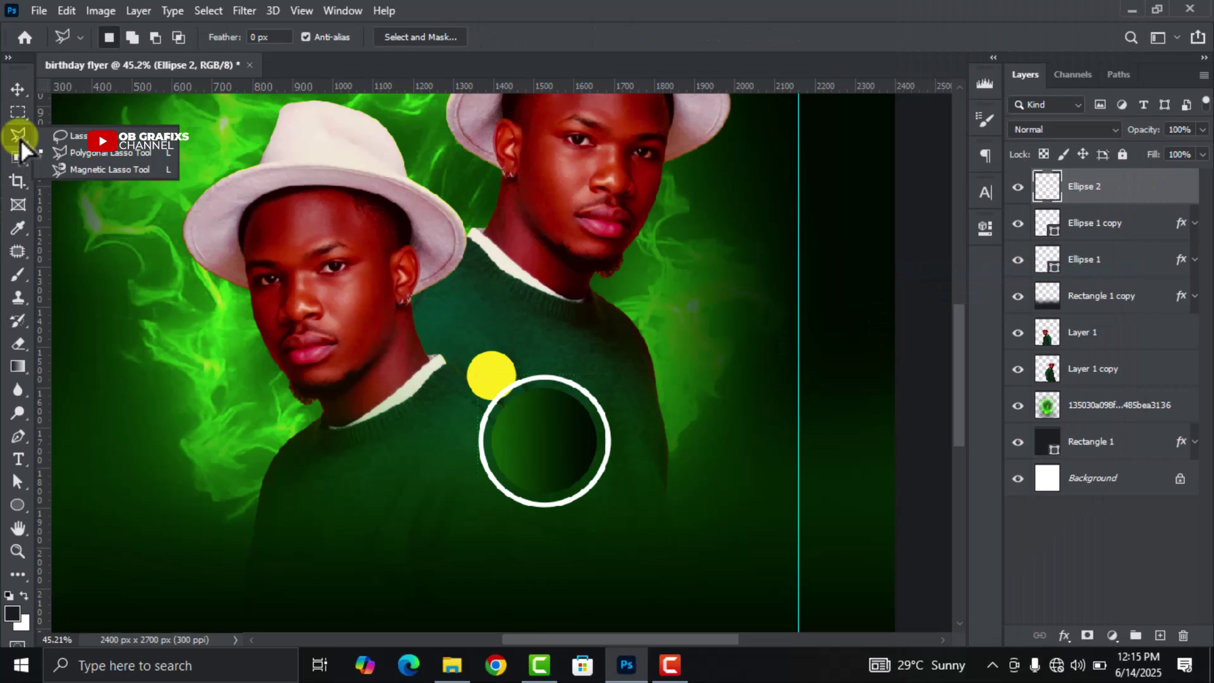
{"action": "left_click", "coordinate": [85, 154]}
{"action": "left_click", "coordinate": [476, 422]}
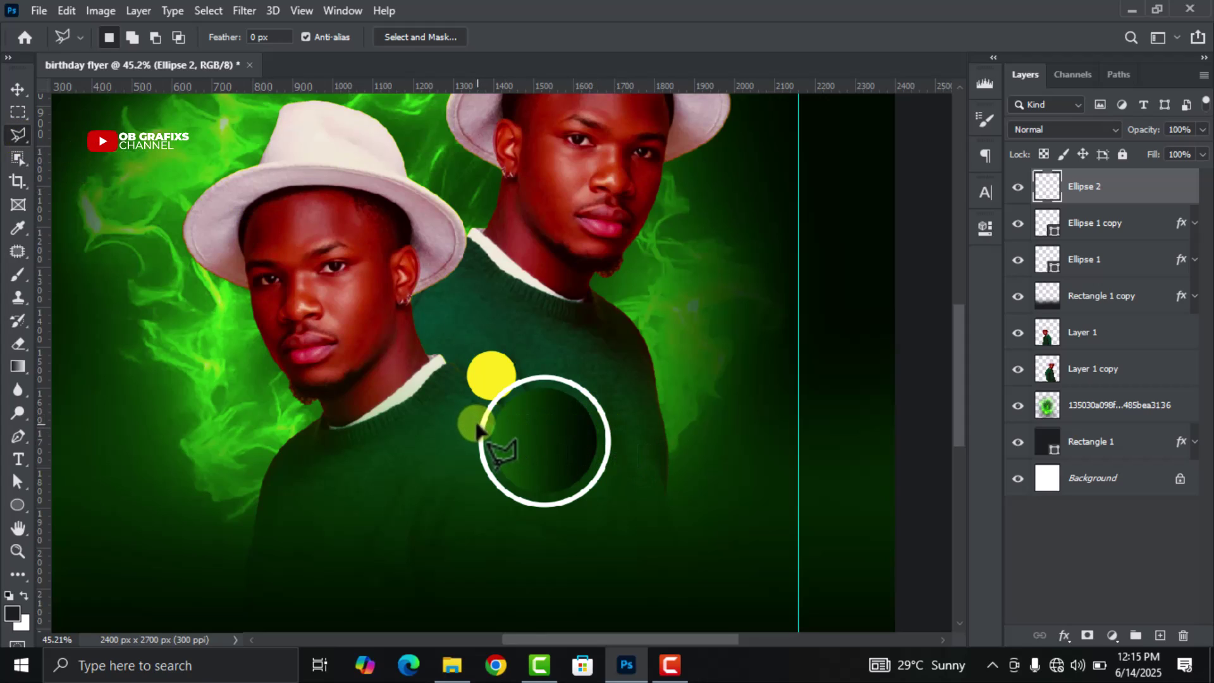
{"action": "left_click", "coordinate": [569, 517]}
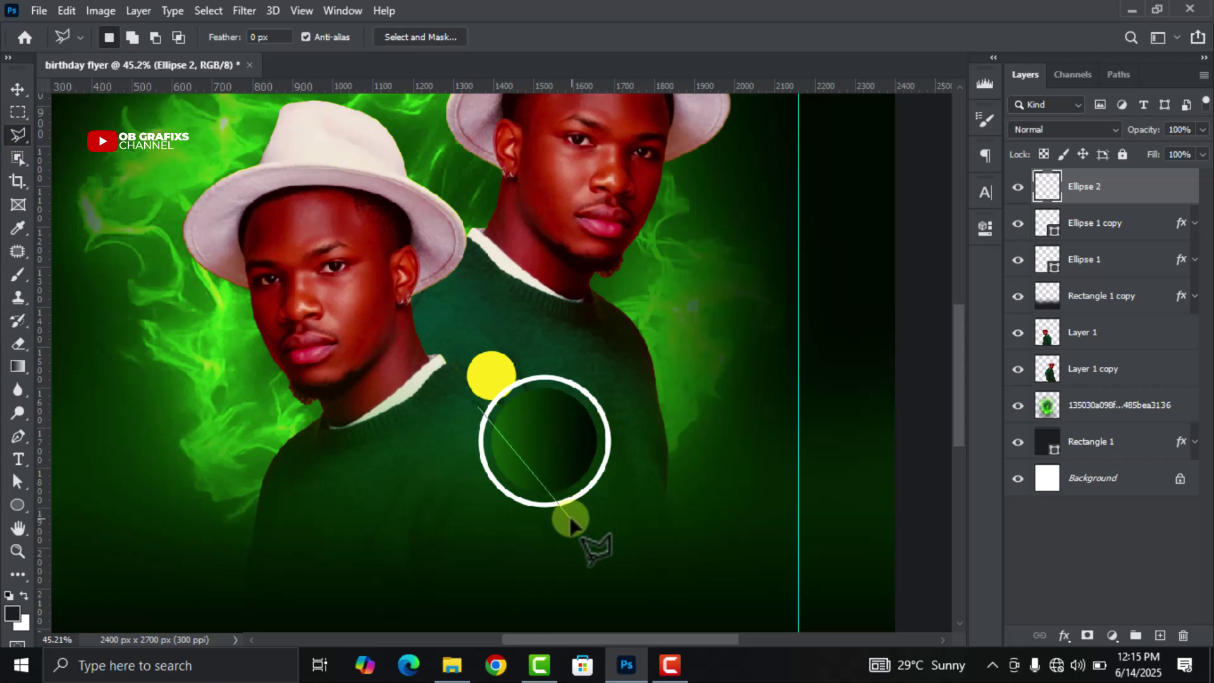
{"action": "left_click", "coordinate": [612, 497]}
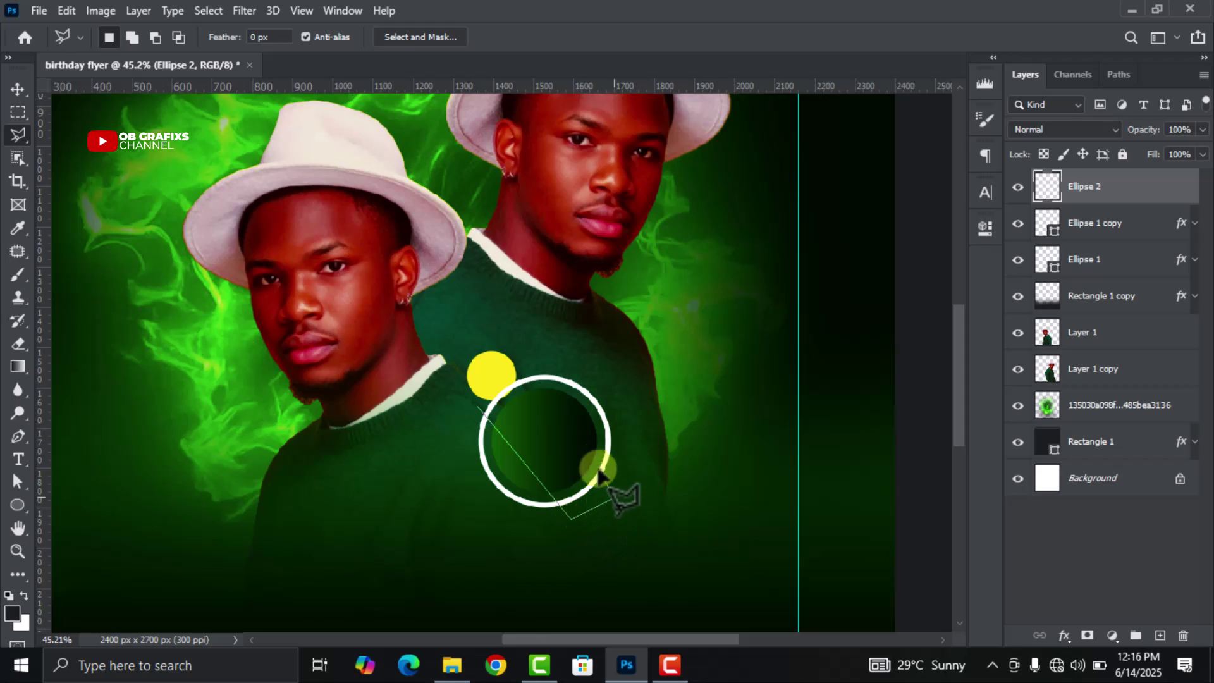
{"action": "left_click", "coordinate": [515, 357]}
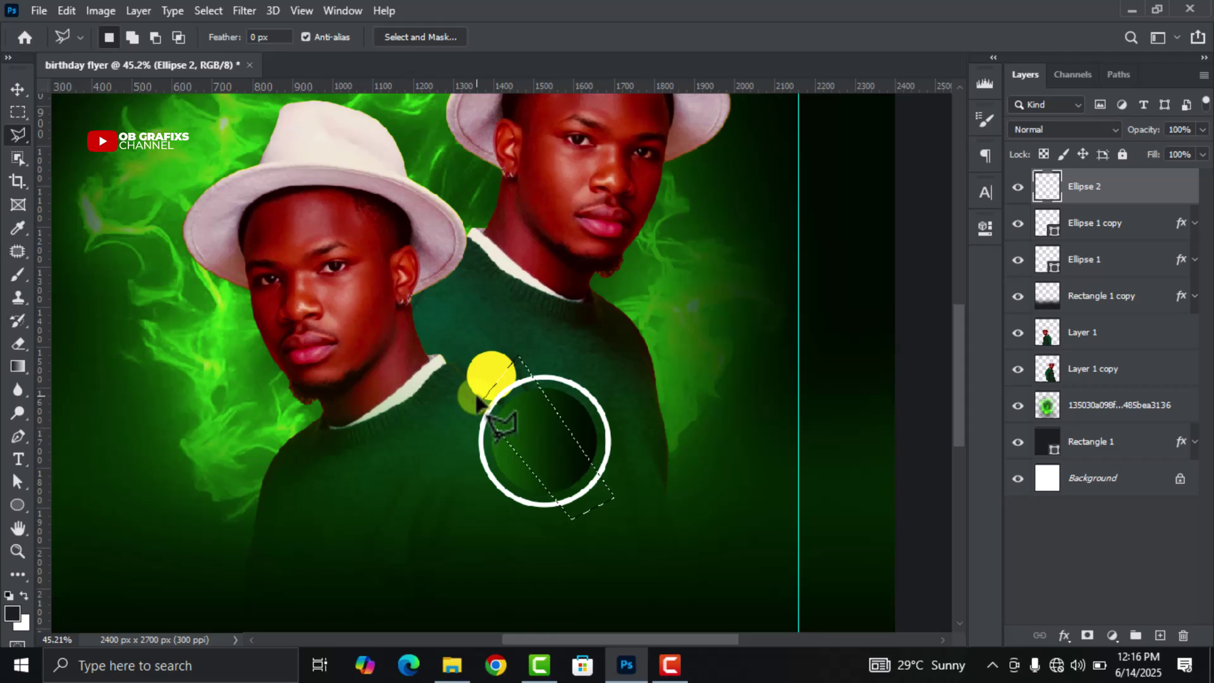
Deselect, leaving the white ring cut into two separate arcs.
{"action": "right_click", "coordinate": [542, 431]}
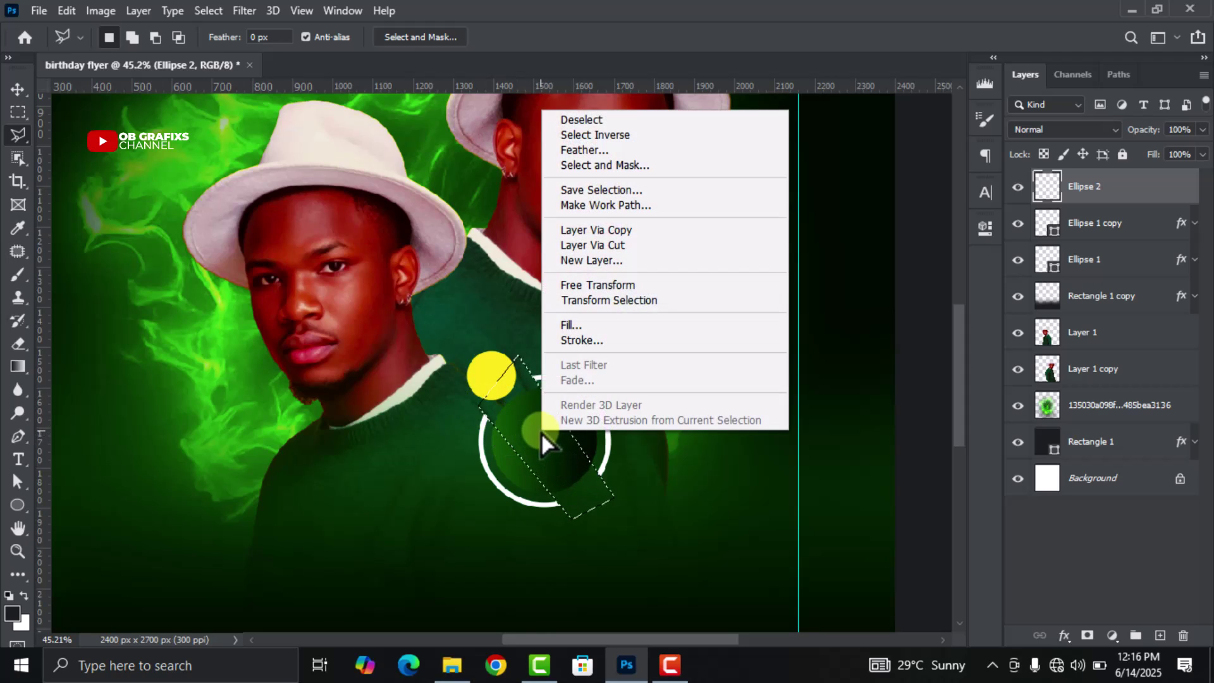
{"action": "left_click", "coordinate": [580, 120]}
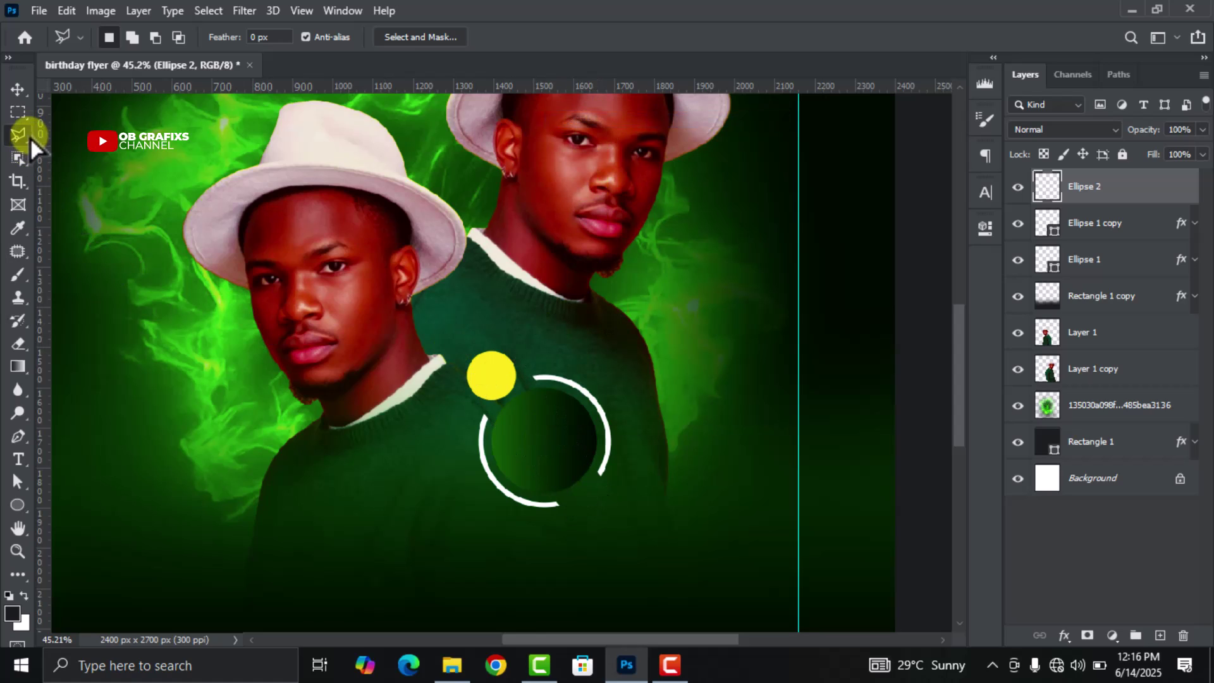
{"action": "left_click", "coordinate": [18, 89]}
{"action": "scroll", "coordinate": [407, 373], "scroll_direction": "down", "scroll_amount": 1}
Add a yellow Drop Shadow at 100% opacity and 29 px distance to Layer 1, the front man.
{"action": "scroll", "coordinate": [601, 428], "scroll_direction": "down", "scroll_amount": 5}
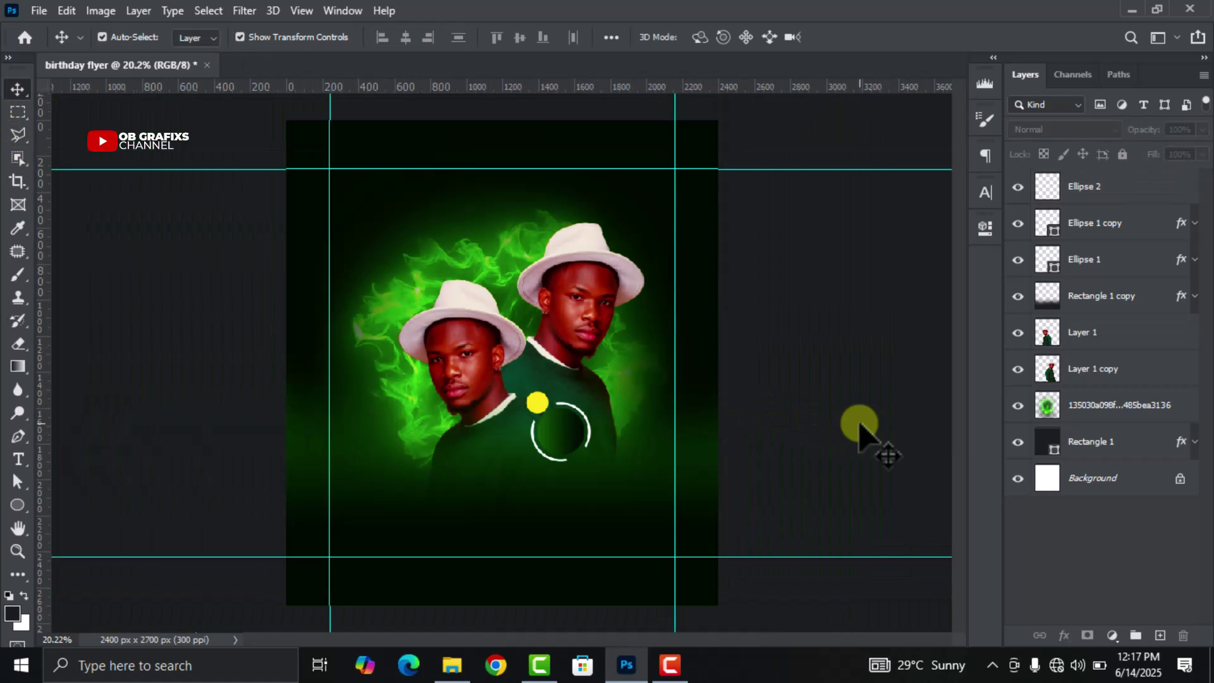
{"action": "left_click", "coordinate": [469, 355]}
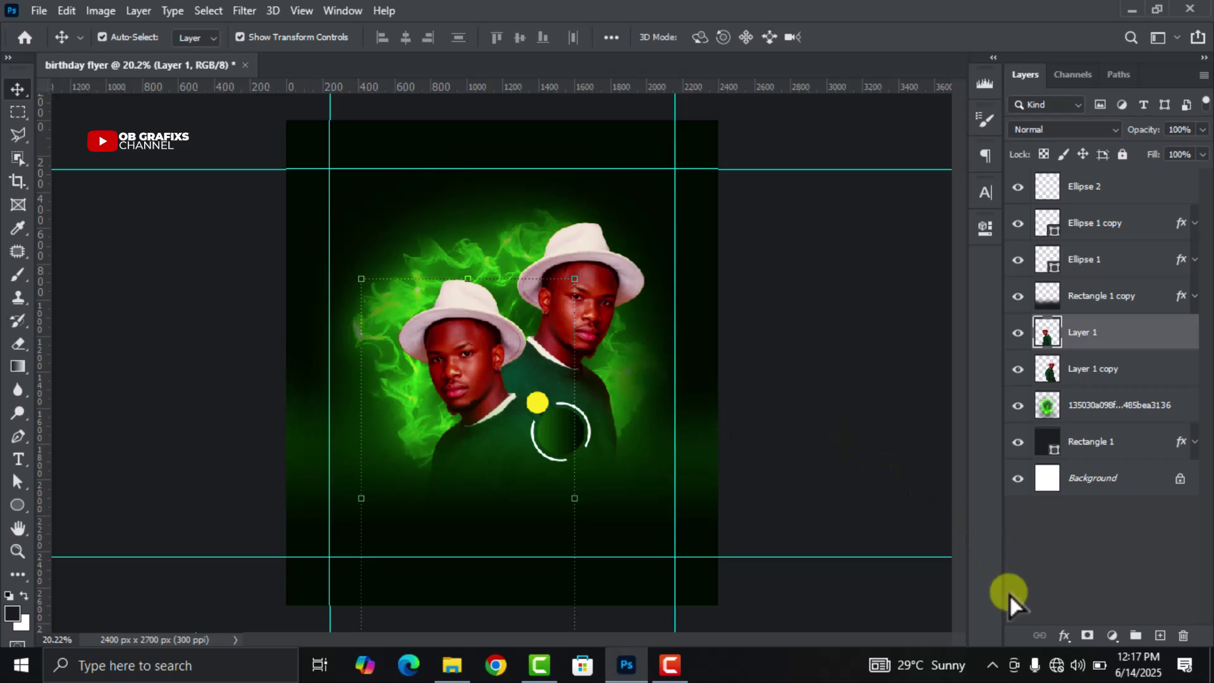
{"action": "left_click", "coordinate": [1063, 635]}
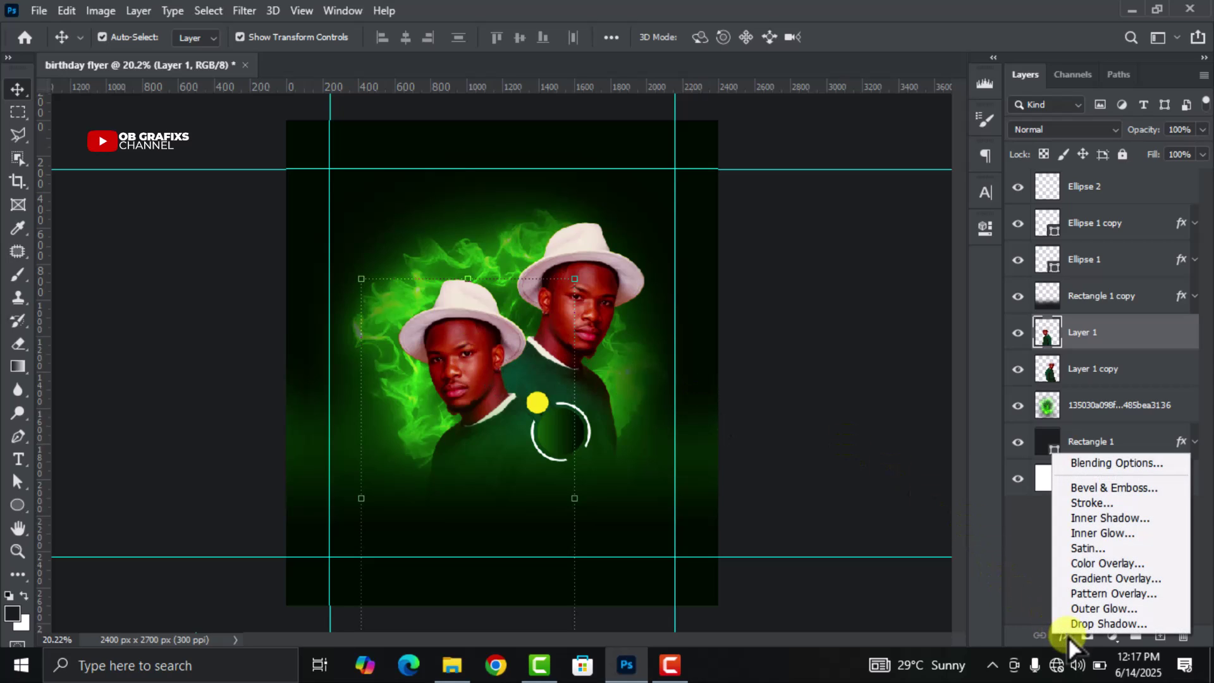
{"action": "left_click", "coordinate": [1081, 624]}
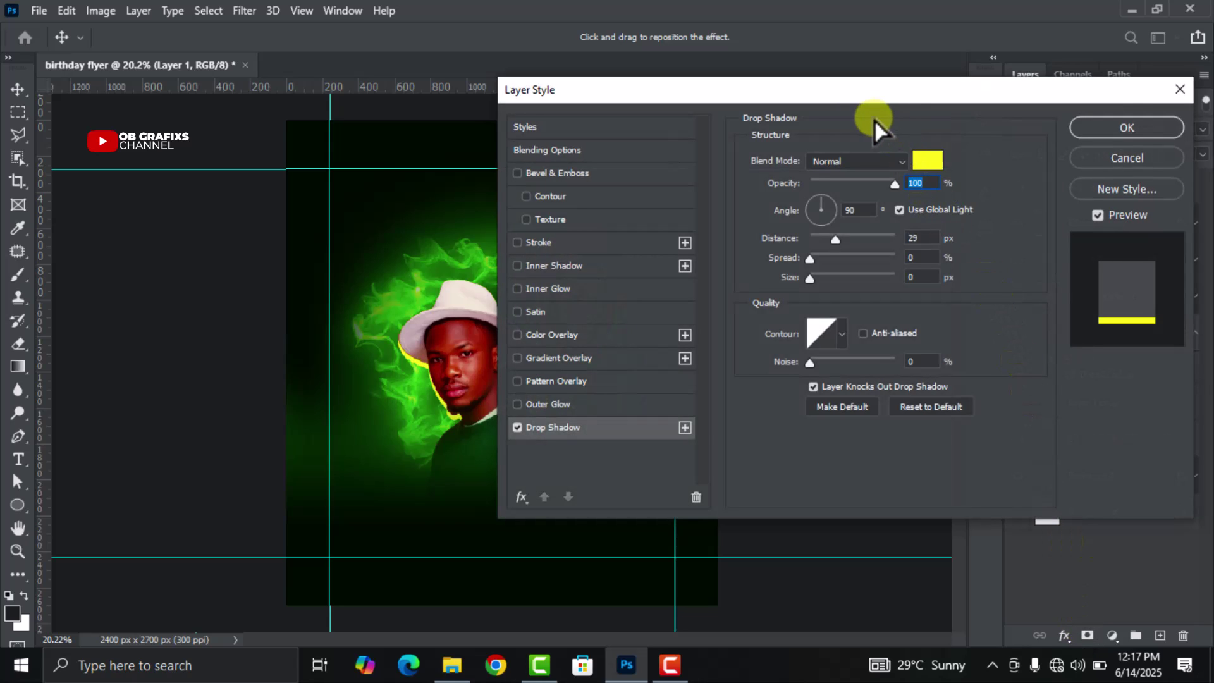
{"action": "left_click_drag", "start_coordinate": [818, 94], "coordinate": [897, 89]}
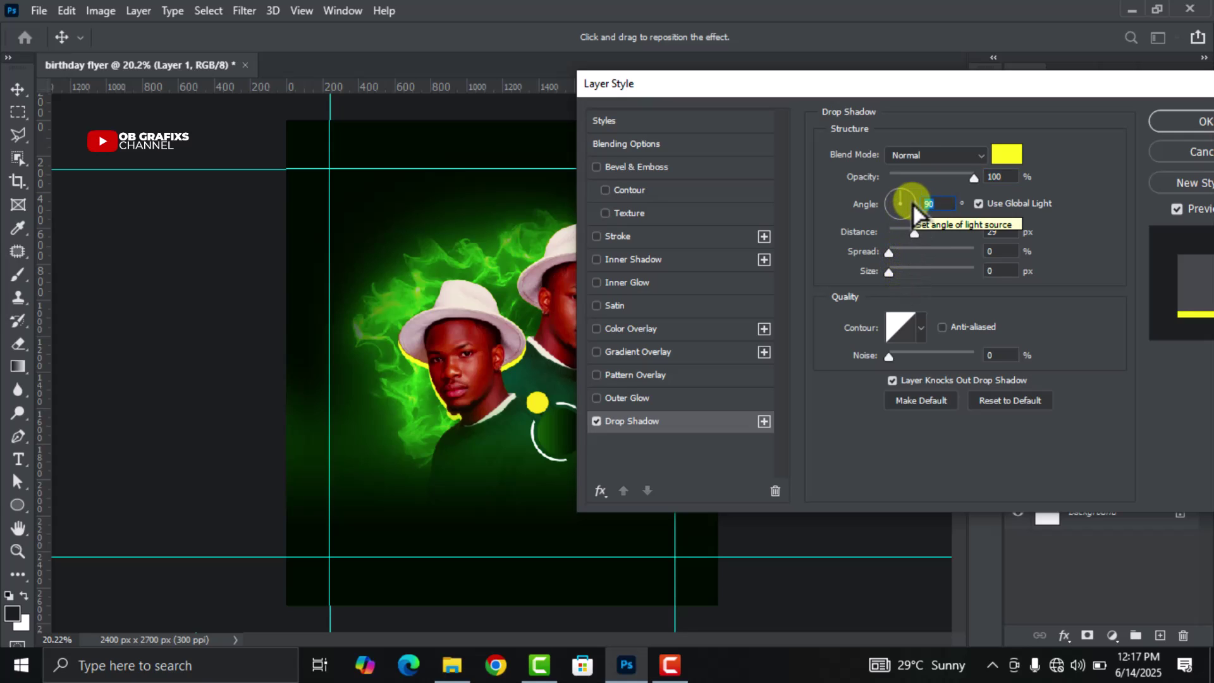
{"action": "key", "text": "Return"}
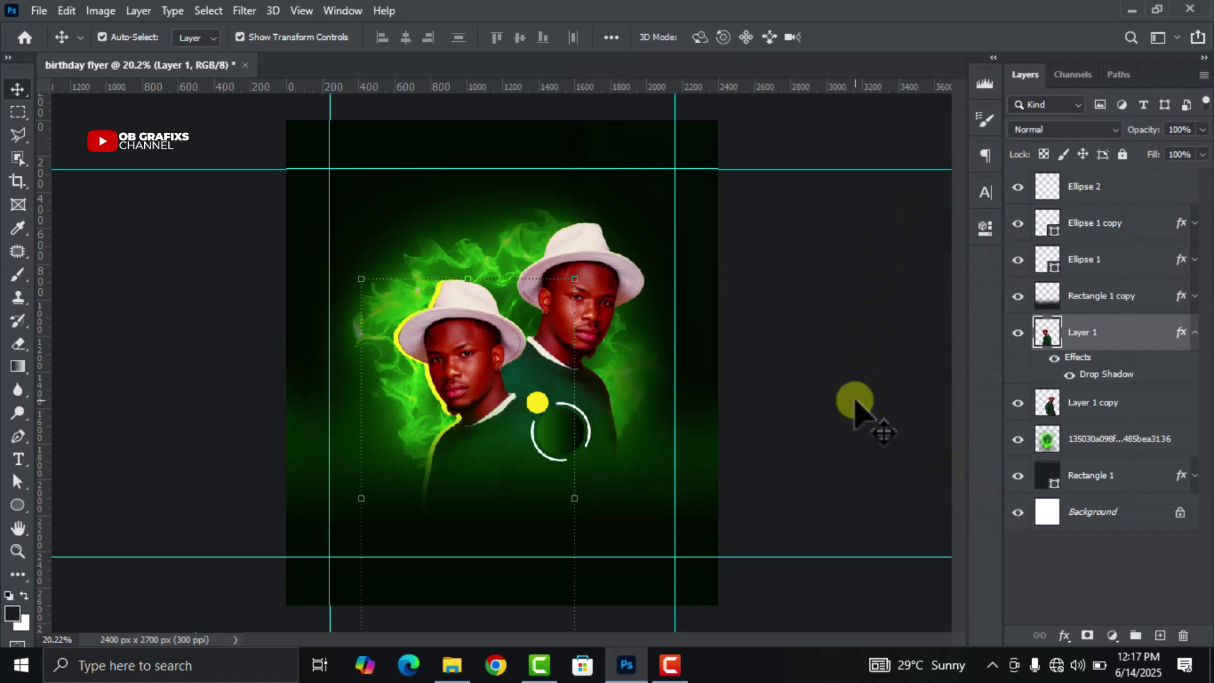
Deselect the man's layer and zoom out and back in to check the layout.
{"action": "left_click", "coordinate": [855, 402]}
{"action": "scroll", "coordinate": [571, 383], "scroll_direction": "down", "scroll_amount": 1}
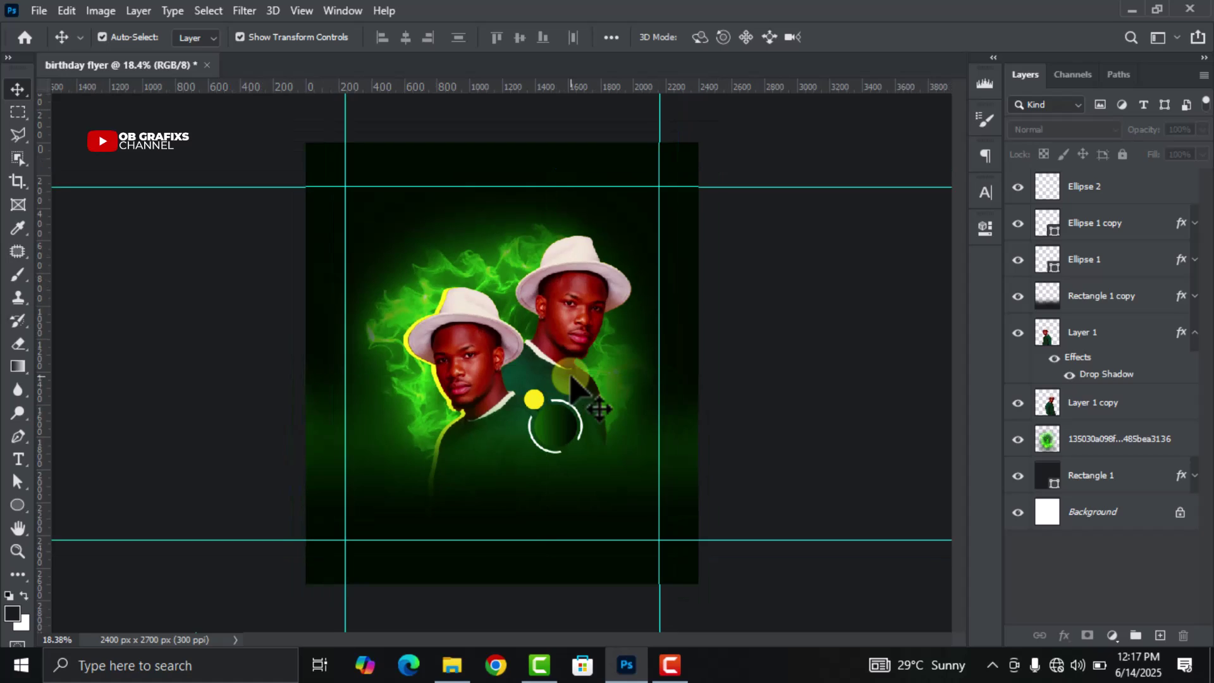
{"action": "scroll", "coordinate": [571, 379], "scroll_direction": "up", "scroll_amount": 1}
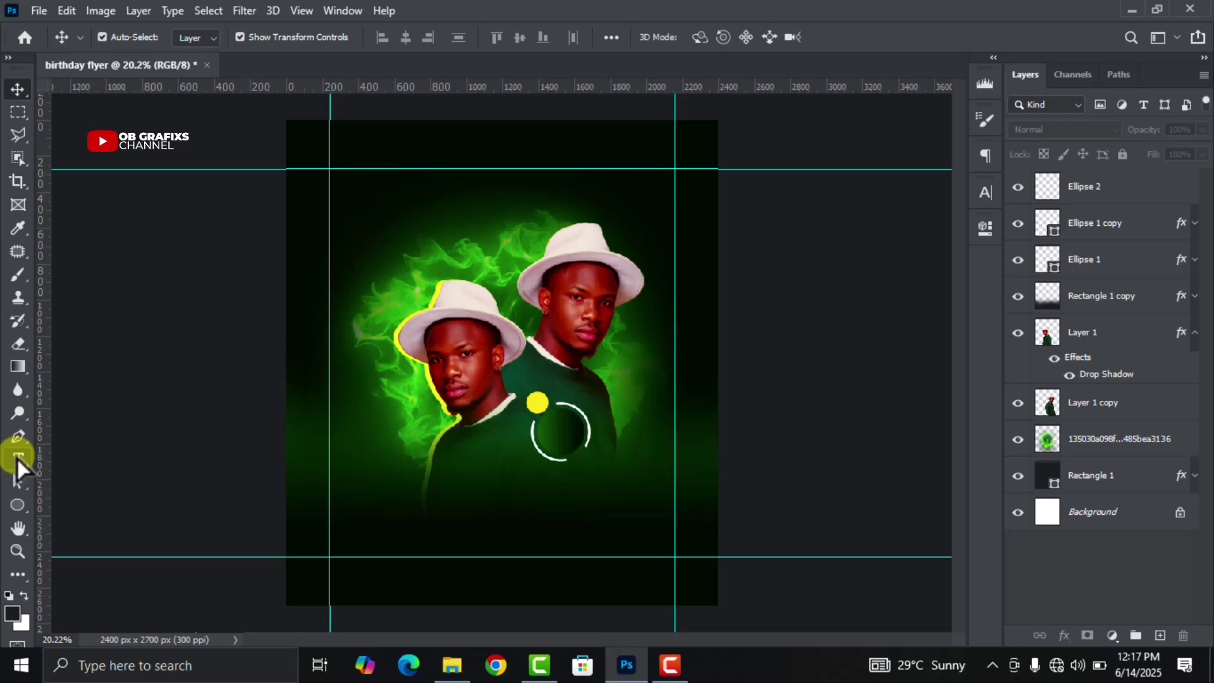
Start a new 24 pt white text layer for the name above the men.
{"action": "left_click", "coordinate": [17, 459]}
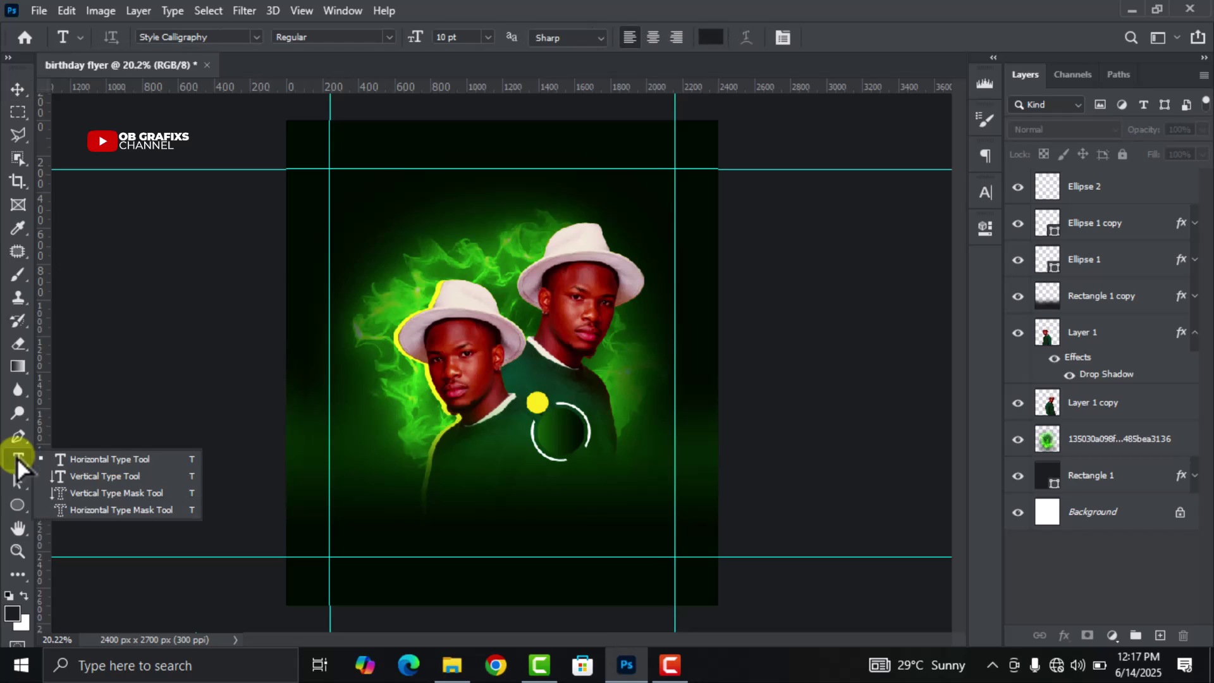
{"action": "left_click", "coordinate": [402, 234]}
{"action": "left_click", "coordinate": [402, 234]}
{"action": "left_click", "coordinate": [488, 37]}
{"action": "left_click", "coordinate": [465, 196]}
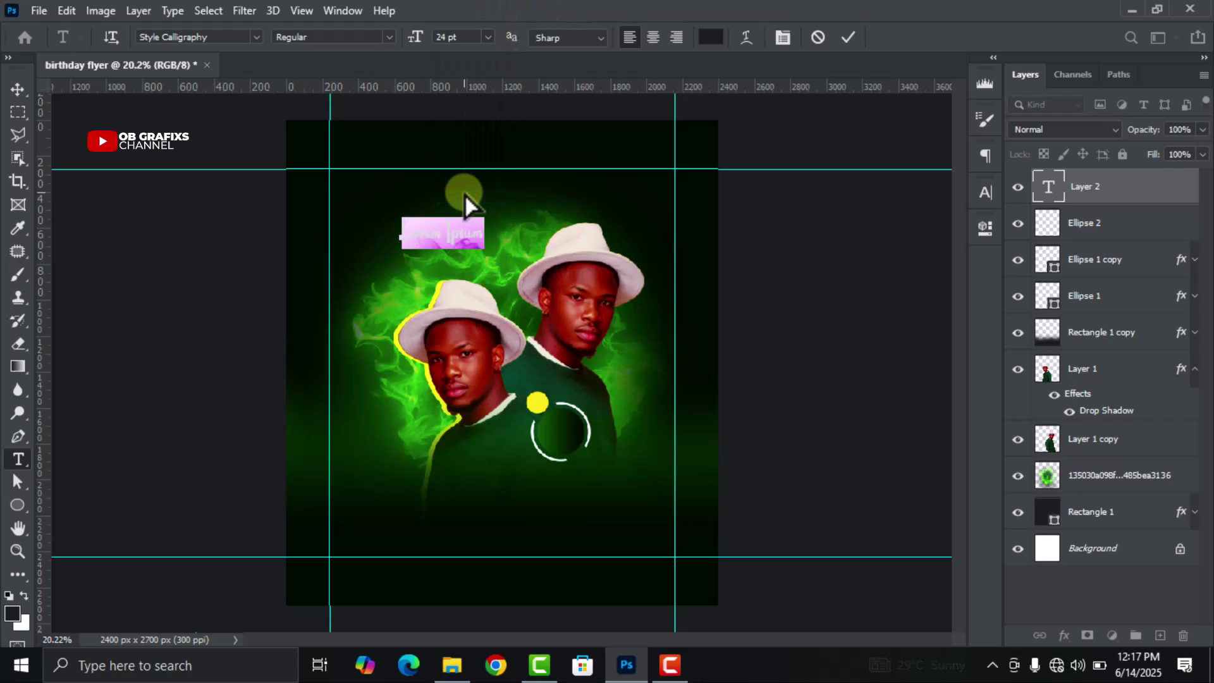
{"action": "left_click", "coordinate": [710, 36]}
{"action": "left_click", "coordinate": [746, 241]}
{"action": "left_click", "coordinate": [1135, 240]}
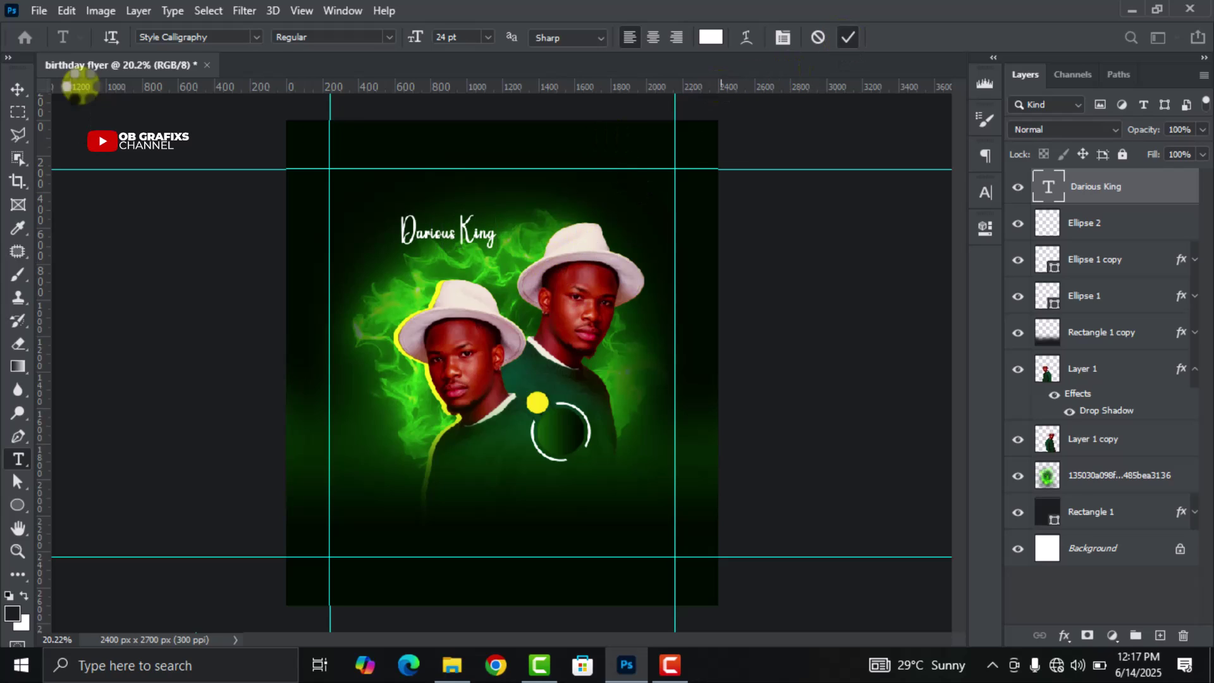
Enlarge the name text and move it to the bottom of the flyer.
{"action": "left_click", "coordinate": [17, 89]}
{"action": "left_click_drag", "start_coordinate": [497, 245], "coordinate": [540, 514]}
{"action": "left_click", "coordinate": [880, 37]}
Set the name in the Autography font, then scale it to about 132% and centre it.
{"action": "double_click", "coordinate": [1046, 188]}
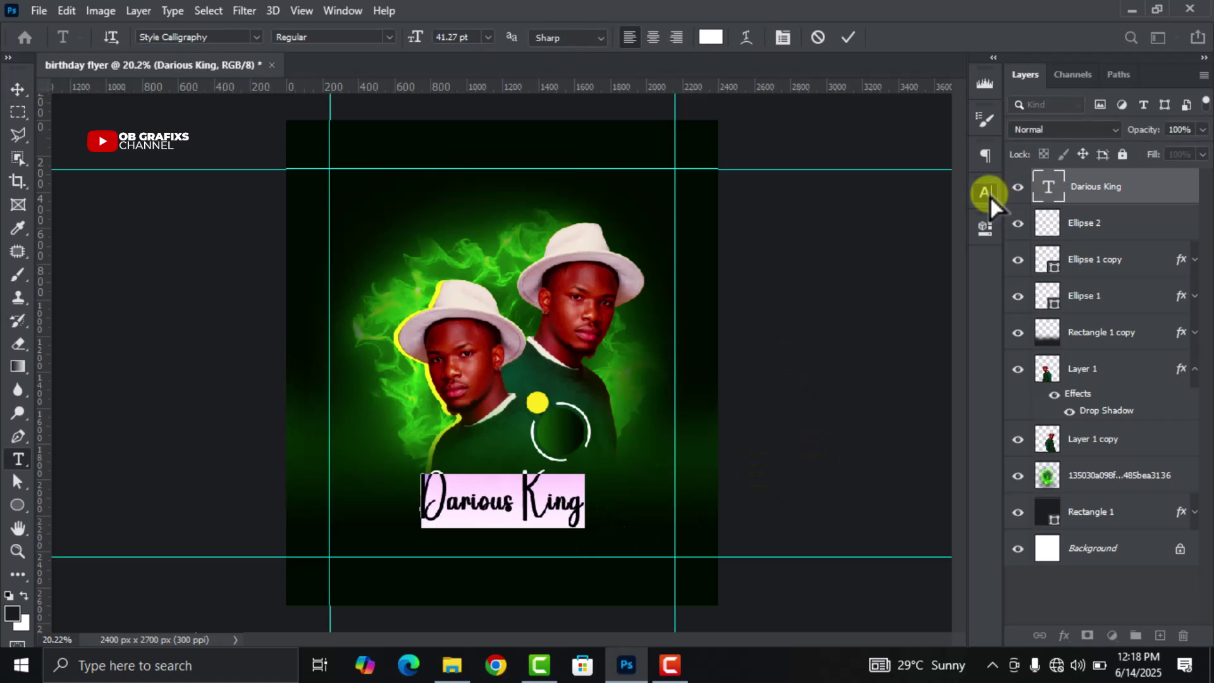
{"action": "left_click", "coordinate": [986, 192]}
{"action": "left_click", "coordinate": [878, 218]}
{"action": "left_click", "coordinate": [997, 290]}
{"action": "key", "text": "ctrl+Return"}
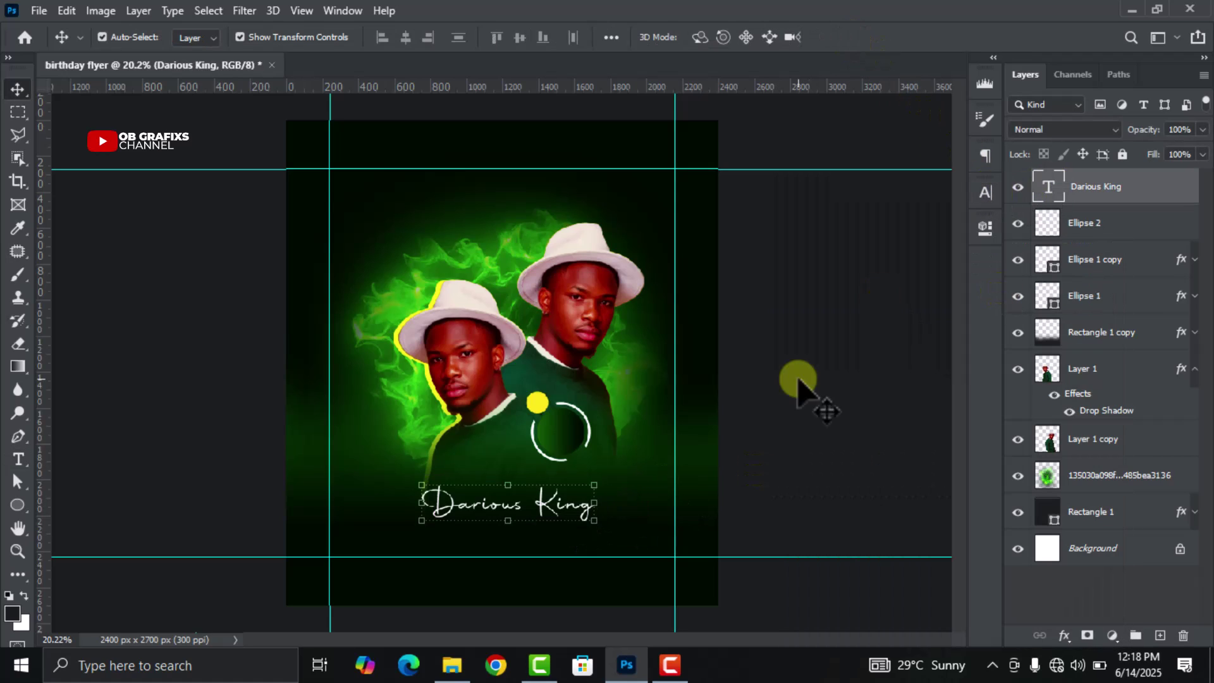
{"action": "key", "text": "ctrl+t"}
{"action": "left_click_drag", "start_coordinate": [631, 529], "coordinate": [575, 525]}
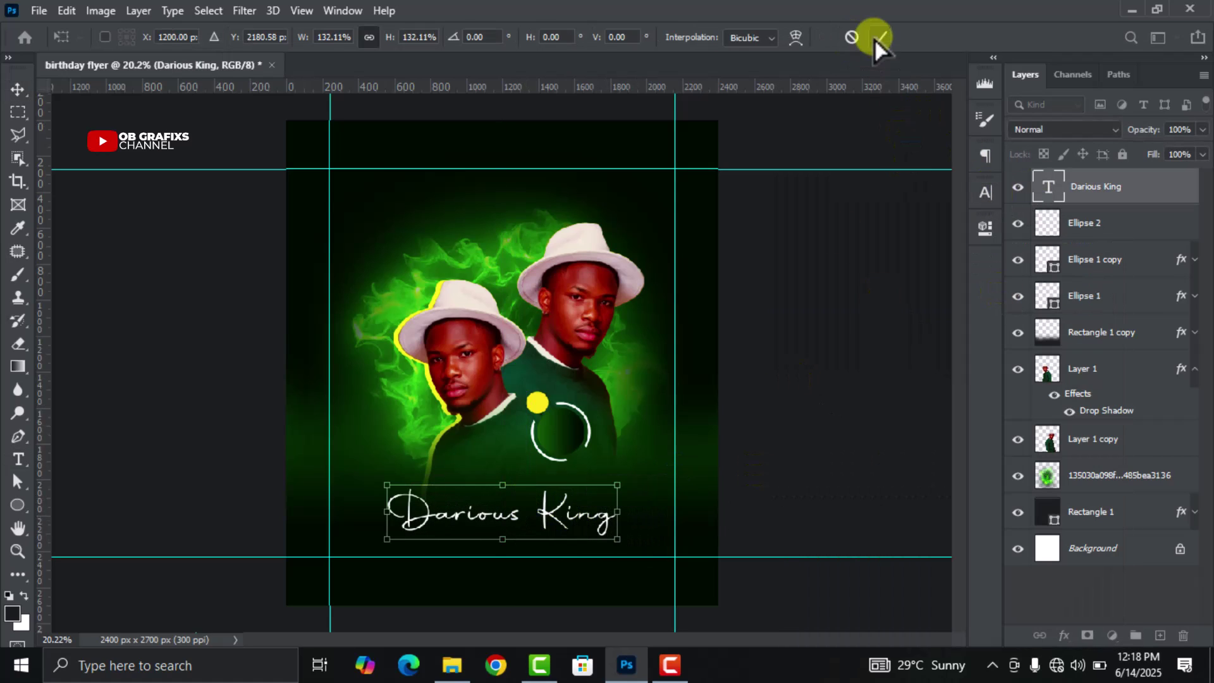
Add a new text layer near the top reading 'Happy Birthday'.
{"action": "left_click", "coordinate": [879, 38]}
{"action": "left_click", "coordinate": [18, 459]}
{"action": "left_click", "coordinate": [411, 212]}
{"action": "key", "text": "BackSpace"}
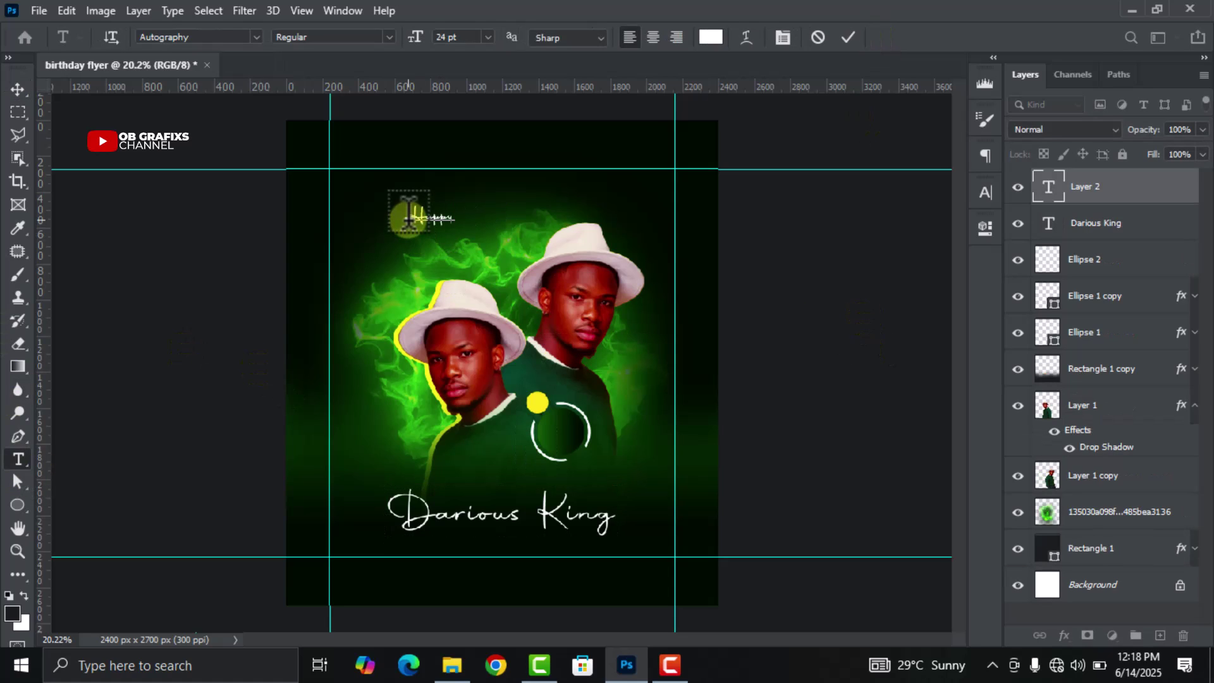
{"action": "type", "text": "Happy Birthday"}
Set Happy Birthday in Montserrat 15 pt with wide letter tracking.
{"action": "key", "text": "ctrl+a"}
{"action": "left_click", "coordinate": [985, 192]}
{"action": "left_click", "coordinate": [879, 218]}
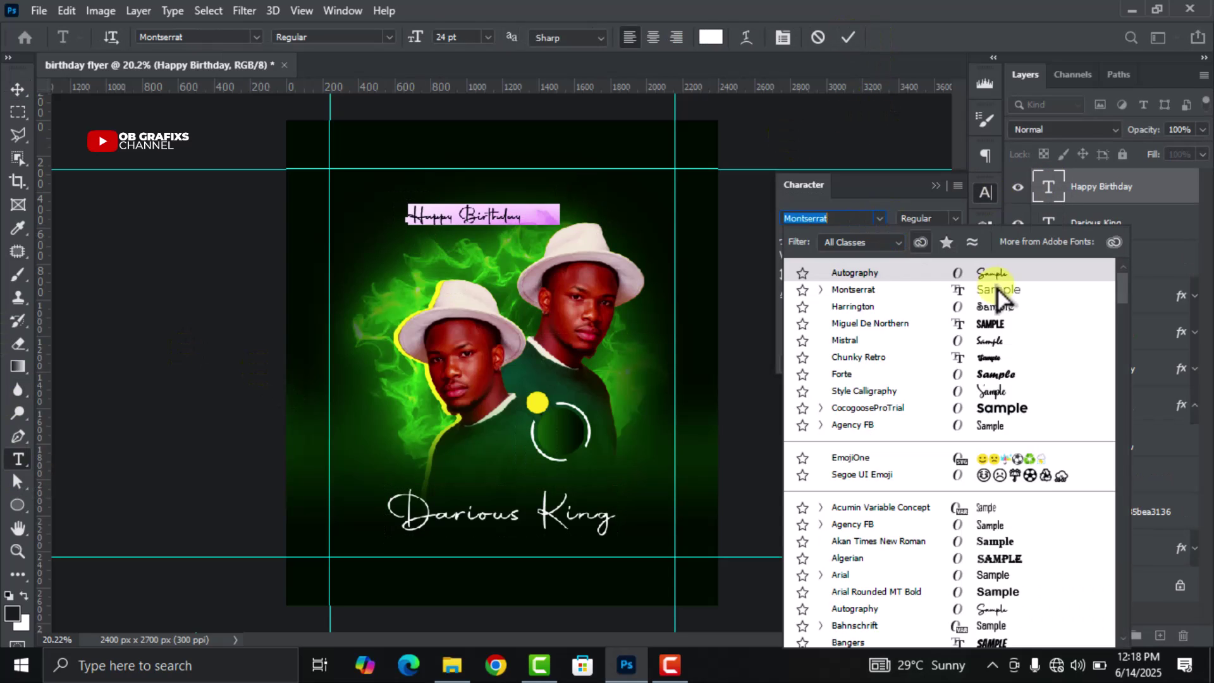
{"action": "left_click", "coordinate": [994, 283]}
{"action": "left_click", "coordinate": [787, 240]}
{"action": "type", "text": "15"}
{"action": "left_click_drag", "start_coordinate": [888, 255], "coordinate": [929, 252]}
{"action": "left_click", "coordinate": [849, 40]}
Rotate Happy Birthday 90° counter clockwise and move it to the flyer's left edge.
{"action": "key", "text": "v"}
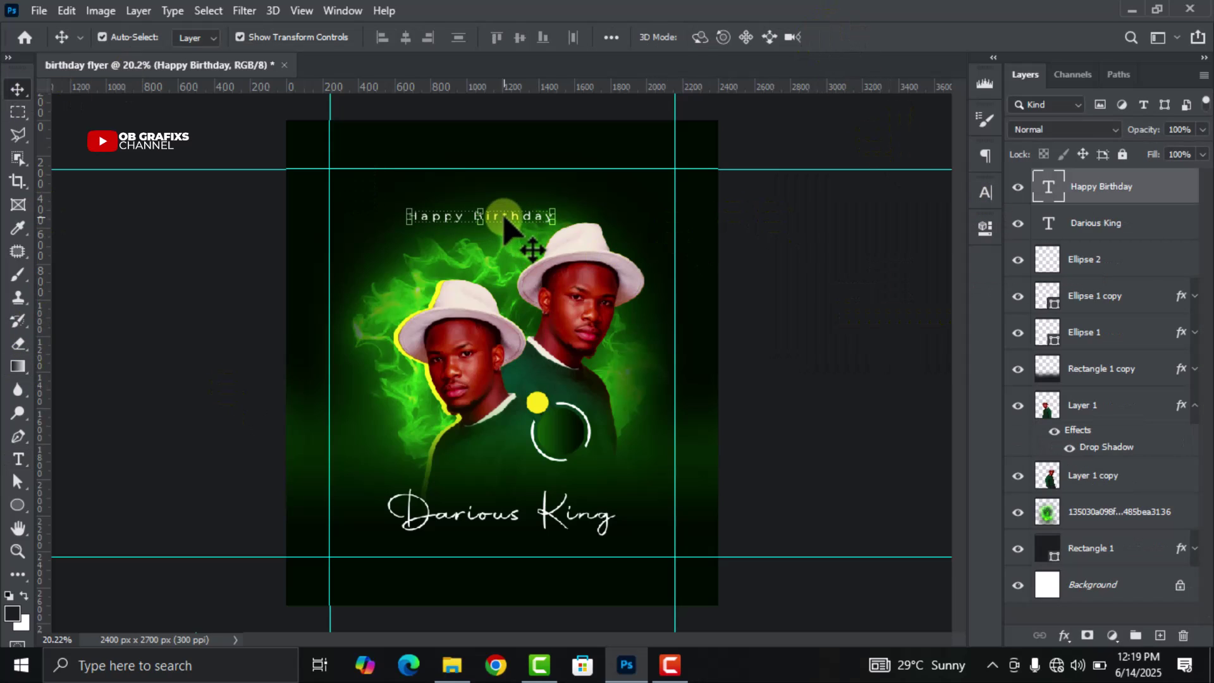
{"action": "left_click_drag", "start_coordinate": [513, 218], "coordinate": [524, 222]}
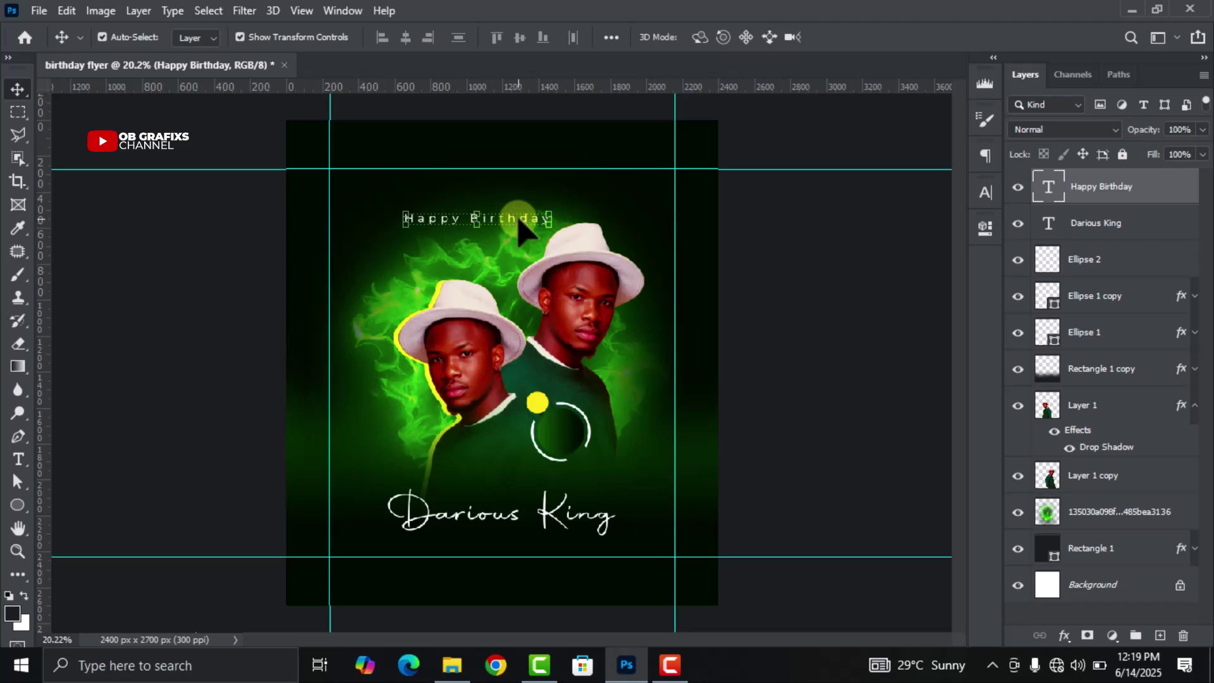
{"action": "key", "text": "ctrl"}
{"action": "key", "text": "ctrl+t"}
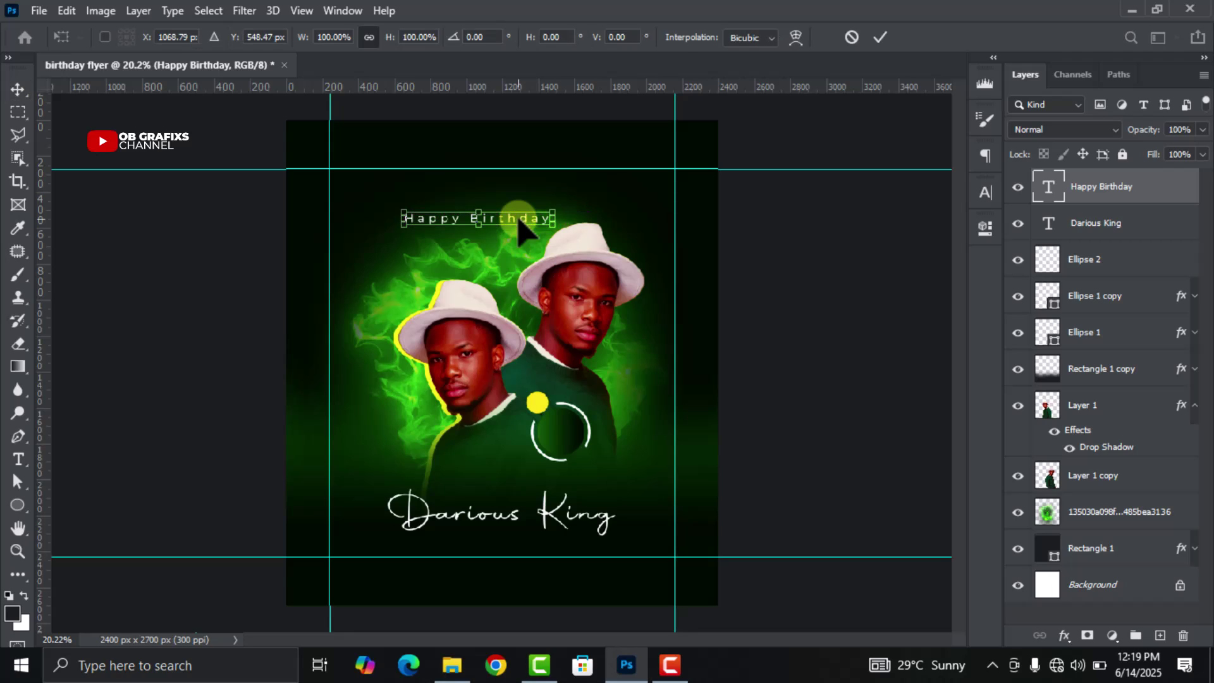
{"action": "right_click", "coordinate": [518, 221]}
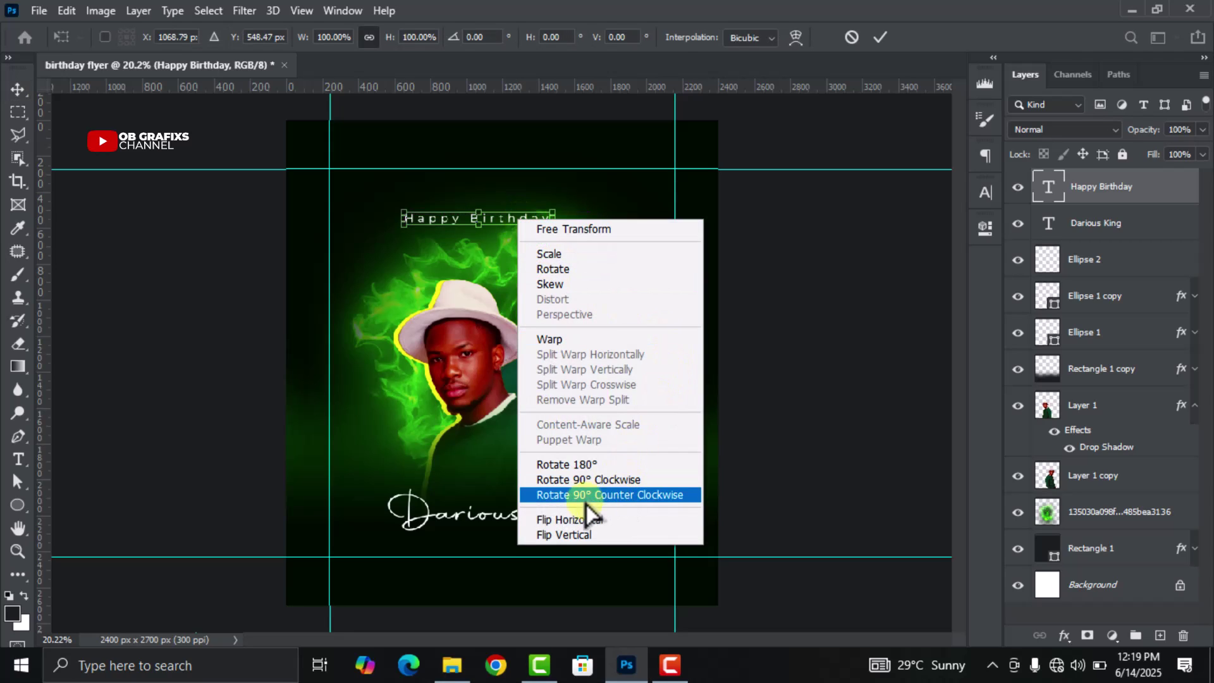
{"action": "left_click", "coordinate": [624, 497]}
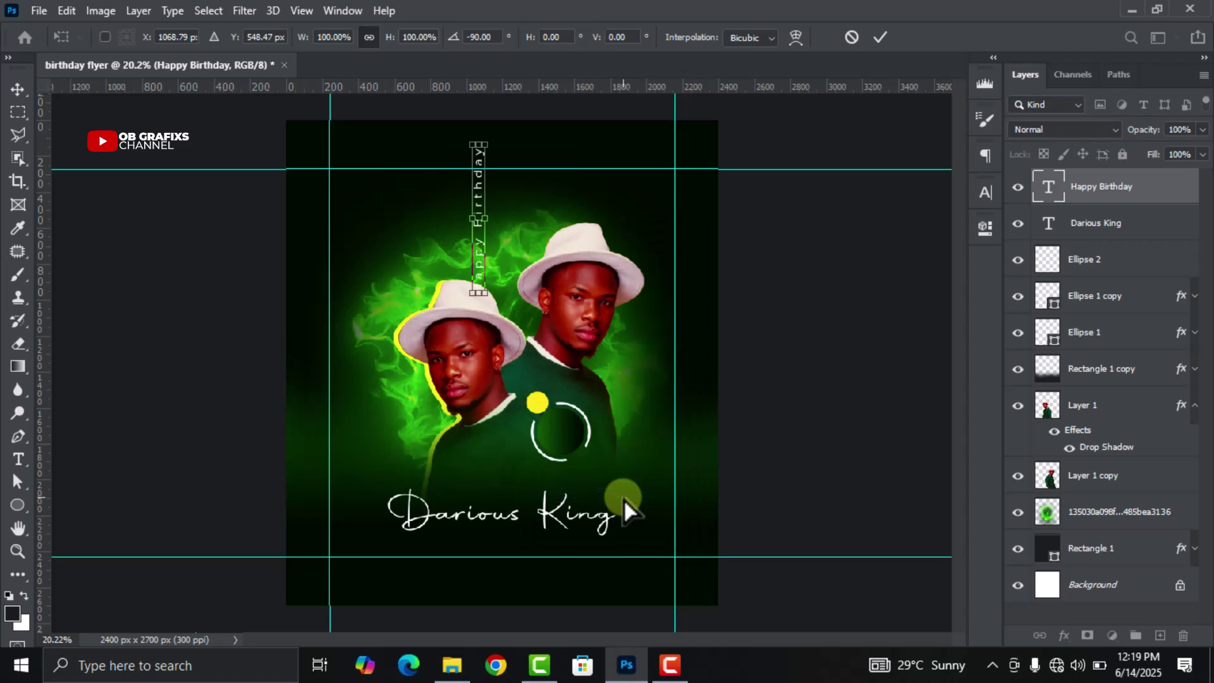
{"action": "left_click", "coordinate": [881, 40]}
{"action": "left_click_drag", "start_coordinate": [481, 190], "coordinate": [345, 305]}
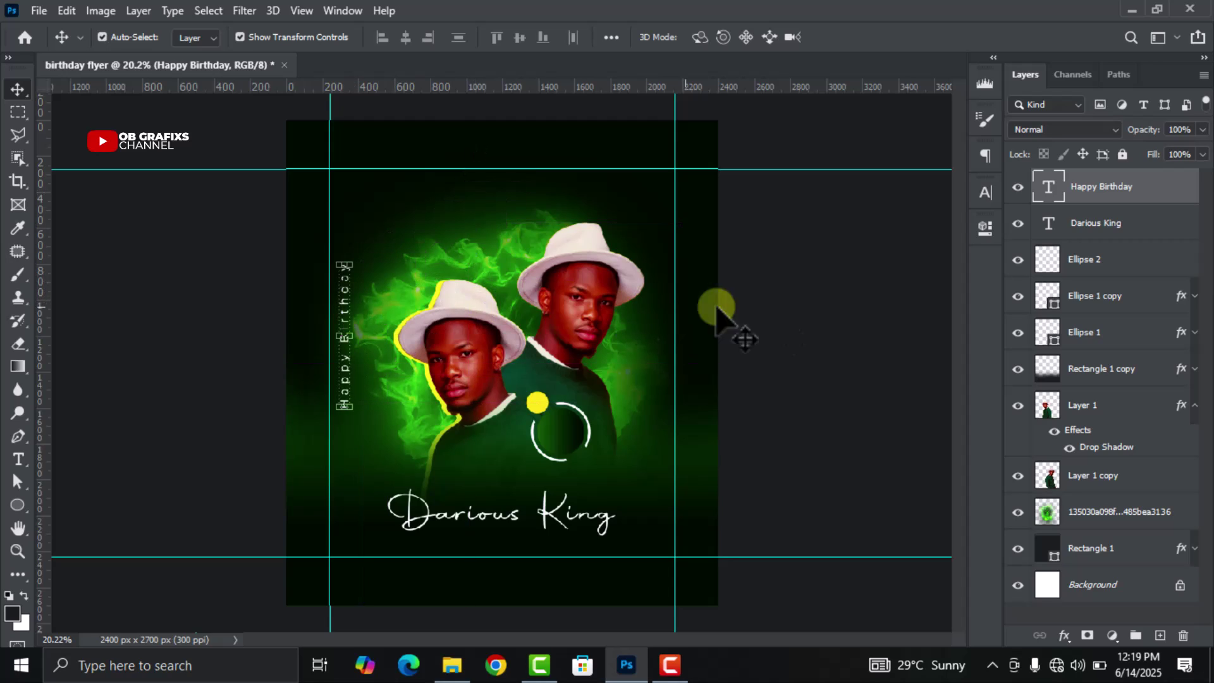
Make Happy Birthday bold with wider tracking and move it lower on the left.
{"action": "double_click", "coordinate": [1046, 189]}
{"action": "left_click", "coordinate": [985, 192]}
{"action": "left_click", "coordinate": [929, 218]}
{"action": "left_click", "coordinate": [935, 398]}
{"action": "left_click_drag", "start_coordinate": [888, 257], "coordinate": [923, 254]}
{"action": "left_click", "coordinate": [850, 38]}
{"action": "key", "text": "v"}
{"action": "left_click_drag", "start_coordinate": [347, 379], "coordinate": [346, 405]}
Change Happy Birthday's font style from Bold to Montserrat Medium.
{"action": "double_click", "coordinate": [1048, 187]}
{"action": "left_click", "coordinate": [985, 192]}
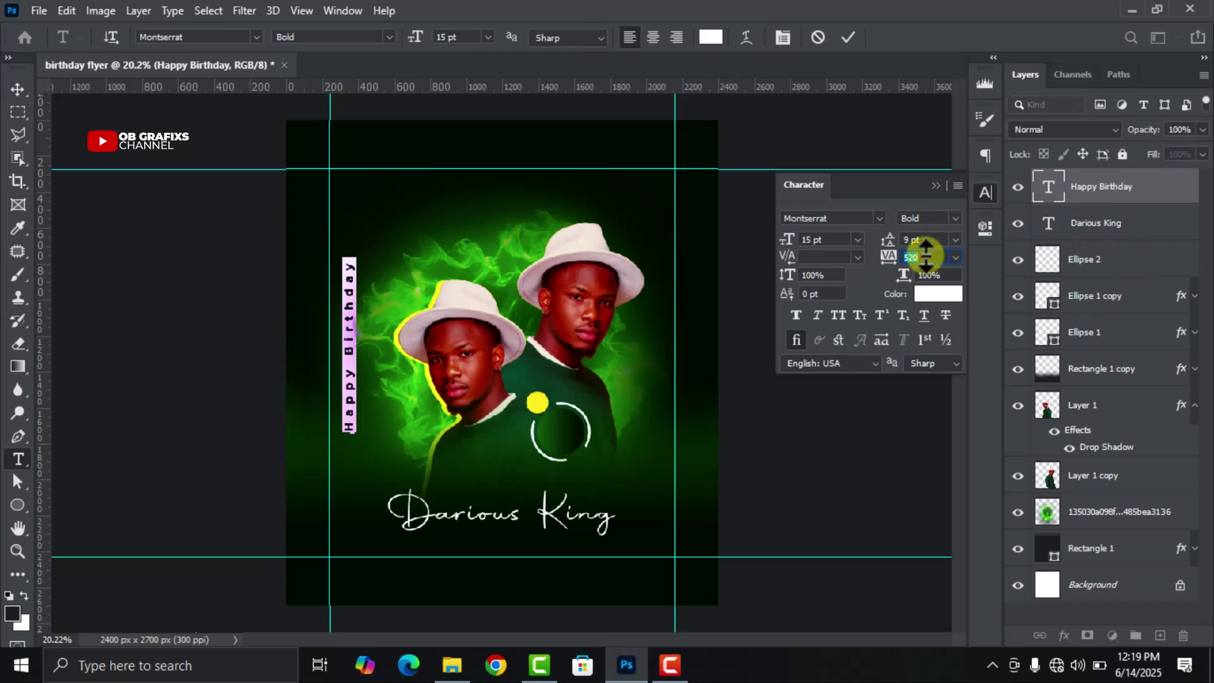
{"action": "left_click", "coordinate": [925, 257]}
{"action": "left_click", "coordinate": [955, 218]}
{"action": "left_click", "coordinate": [935, 345]}
{"action": "left_click", "coordinate": [848, 37]}
Add a new text layer reading '+1' above the men.
{"action": "key", "text": "v"}
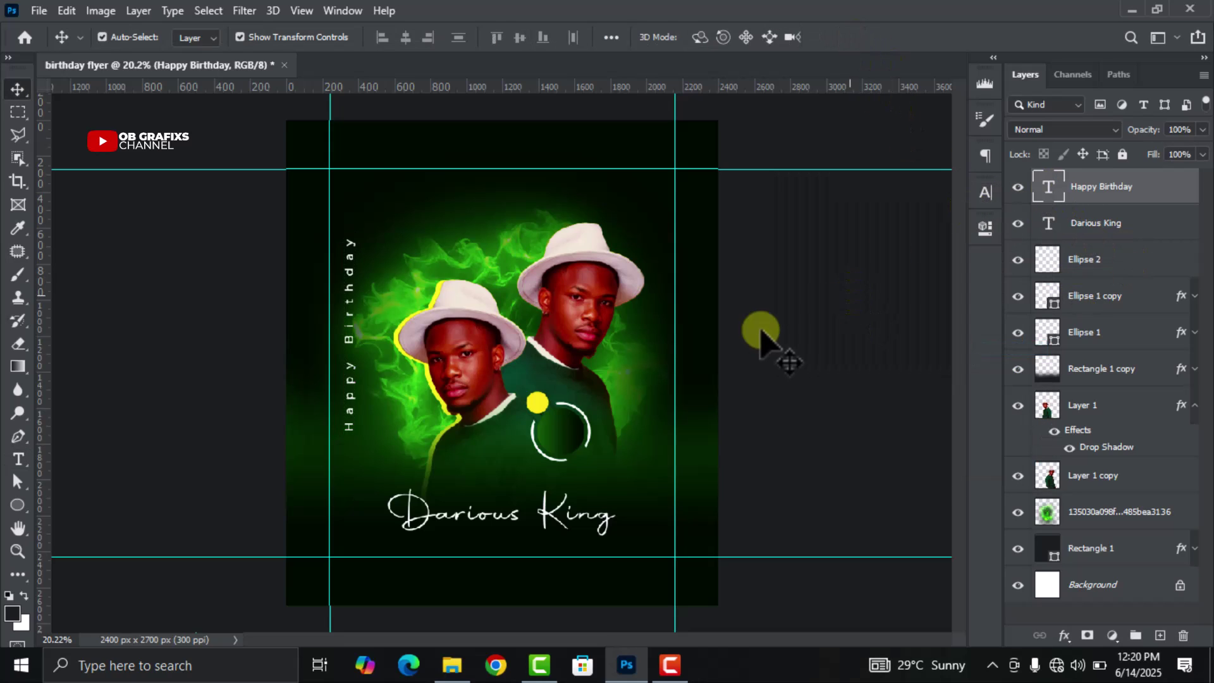
{"action": "left_click", "coordinate": [17, 459]}
{"action": "left_click", "coordinate": [466, 206]}
{"action": "type", "text": "+1"}
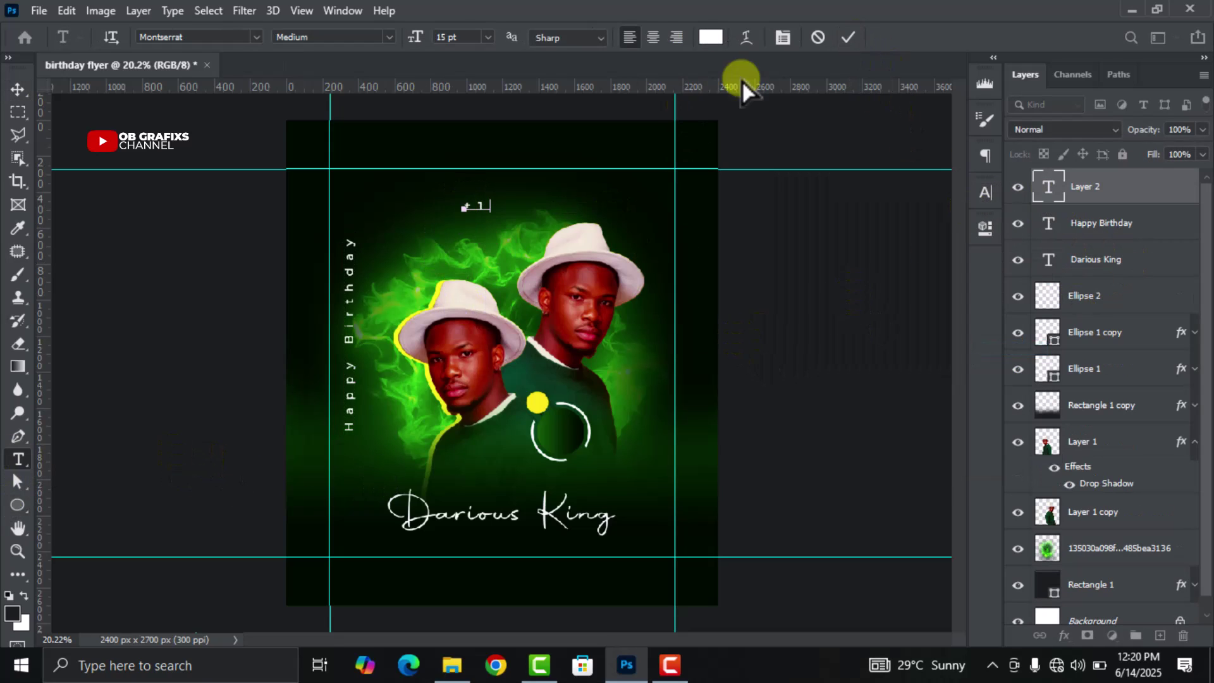
{"action": "left_click", "coordinate": [848, 37]}
Make the +1 semibold with 40 letter spacing and a larger font size.
{"action": "double_click", "coordinate": [1048, 187]}
{"action": "left_click", "coordinate": [985, 193]}
{"action": "left_click", "coordinate": [822, 238]}
{"action": "left_click", "coordinate": [954, 218]}
{"action": "left_click", "coordinate": [930, 377]}
{"action": "double_click", "coordinate": [911, 257]}
{"action": "type", "text": "40"}
{"action": "left_click_drag", "start_coordinate": [788, 239], "coordinate": [812, 239]}
{"action": "left_click", "coordinate": [985, 192]}
Move the +1 onto the ring badge and centre it inside the ring.
{"action": "left_click", "coordinate": [18, 89]}
{"action": "scroll", "coordinate": [455, 328], "scroll_direction": "up", "scroll_amount": 2}
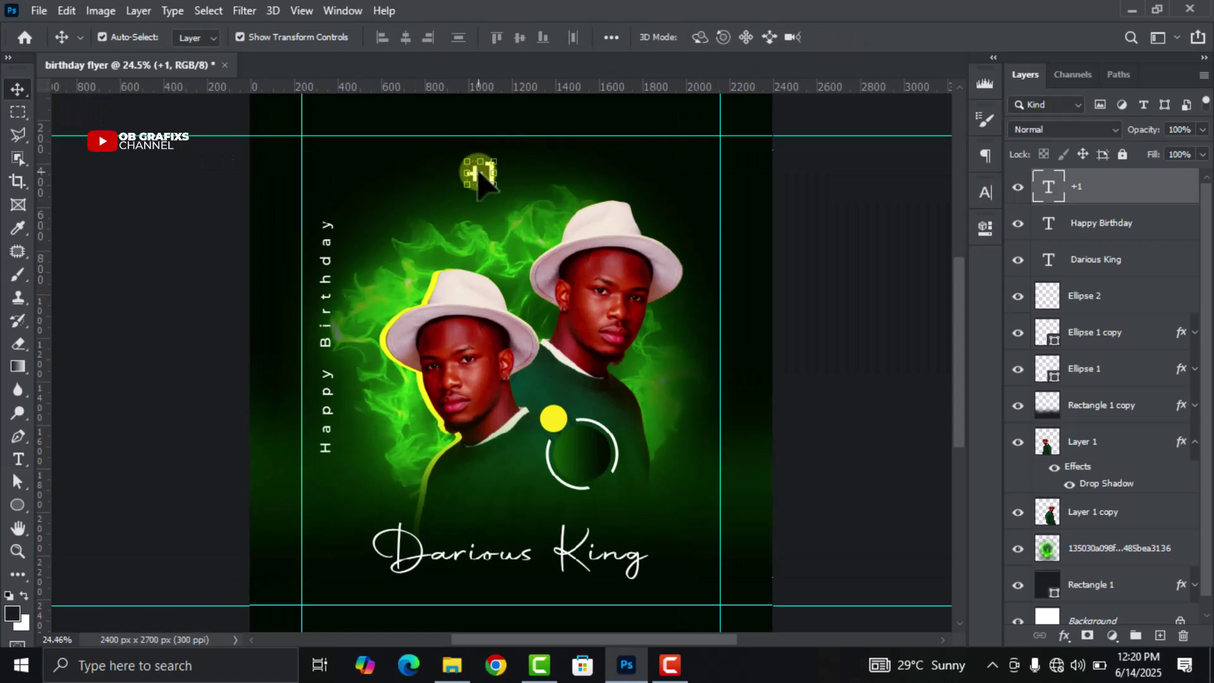
{"action": "left_click_drag", "start_coordinate": [479, 178], "coordinate": [582, 451]}
{"action": "scroll", "coordinate": [582, 450], "scroll_direction": "up", "scroll_amount": 5}
{"action": "key", "text": "ctrl+t"}
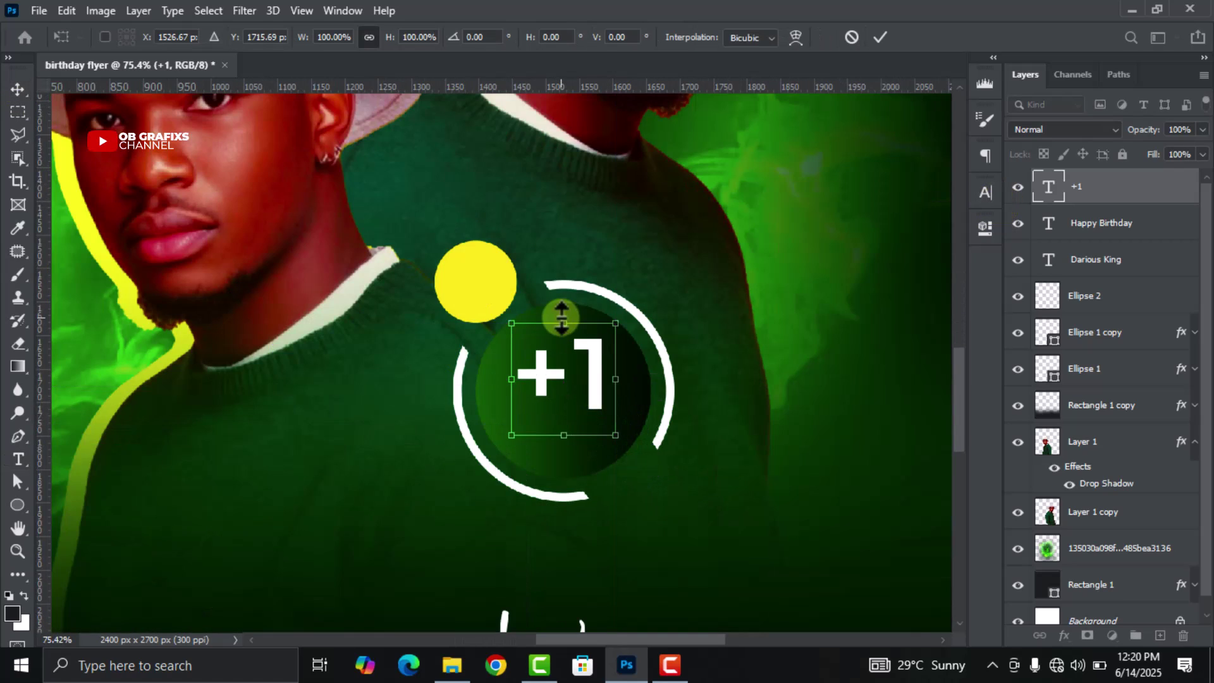
{"action": "left_click_drag", "start_coordinate": [569, 392], "coordinate": [579, 374]}
{"action": "key", "text": "Return"}
Change the +1's font style to Montserrat Bold.
{"action": "double_click", "coordinate": [1048, 187]}
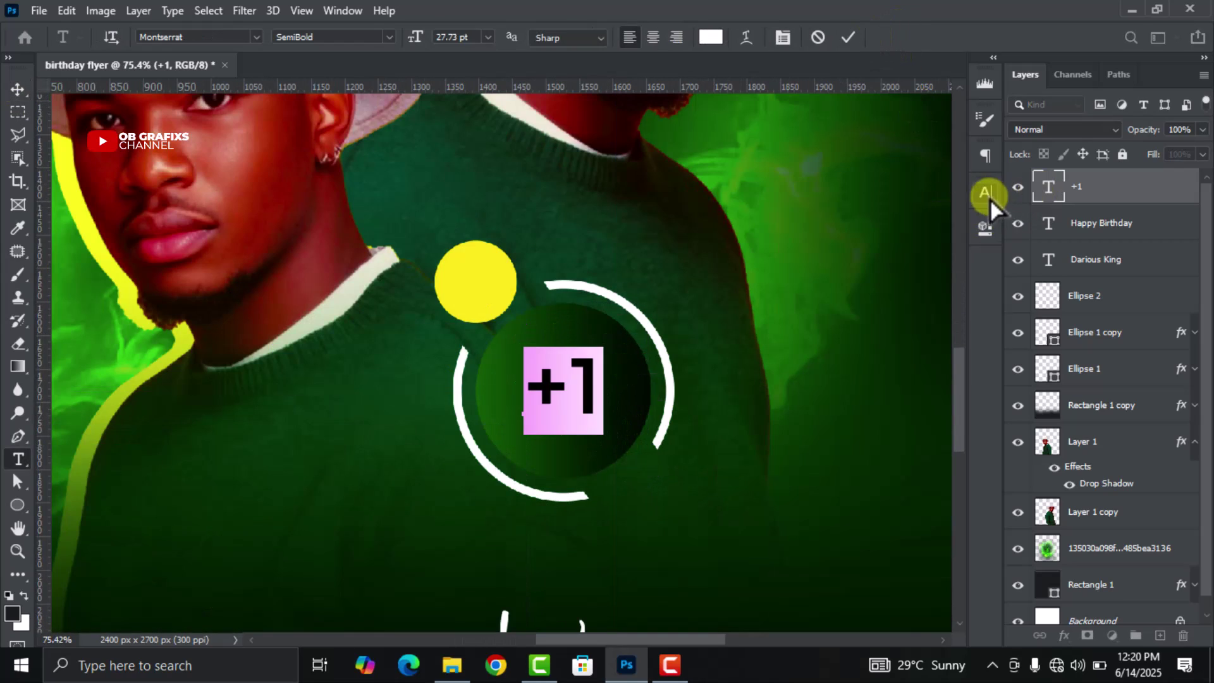
{"action": "left_click", "coordinate": [985, 193]}
{"action": "left_click", "coordinate": [898, 256]}
{"action": "left_click", "coordinate": [955, 218]}
{"action": "left_click", "coordinate": [953, 406]}
{"action": "key", "text": "ctrl+Return"}
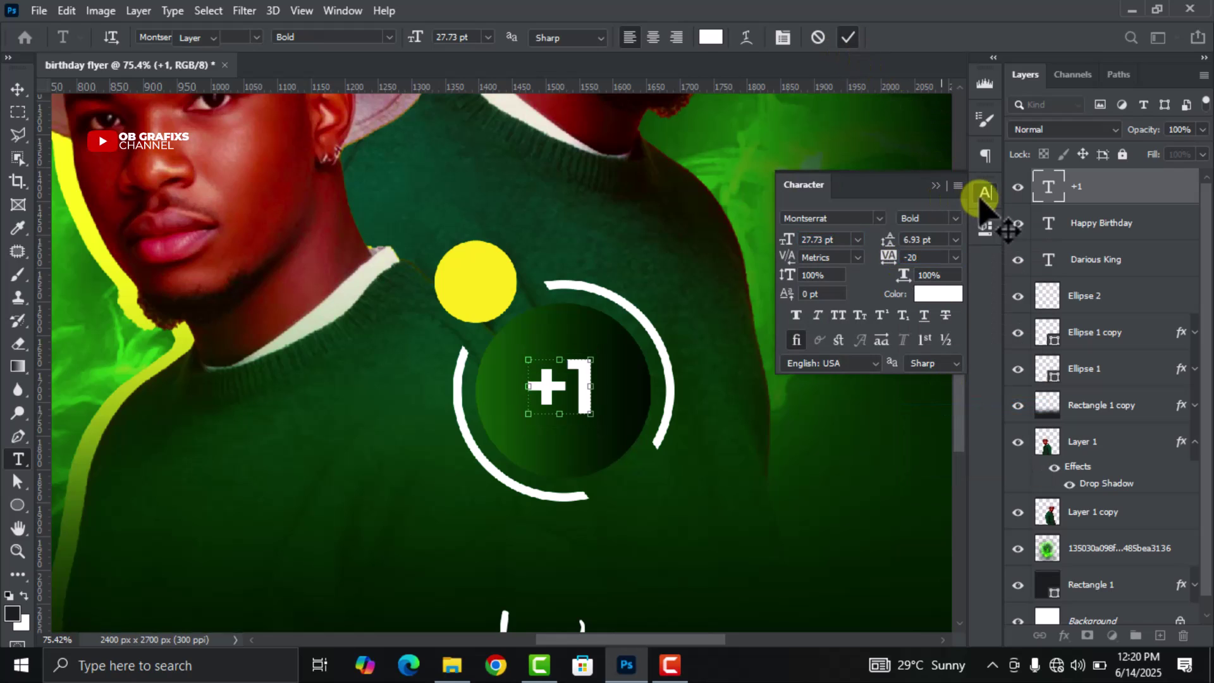
{"action": "left_click", "coordinate": [985, 192]}
Zoom out to view the whole flyer and deselect the +1 layer.
{"action": "key", "text": "v"}
{"action": "scroll", "coordinate": [566, 373], "scroll_direction": "down", "scroll_amount": 3}
{"action": "scroll", "coordinate": [566, 373], "scroll_direction": "down", "scroll_amount": 3}
{"action": "left_click", "coordinate": [780, 298]}
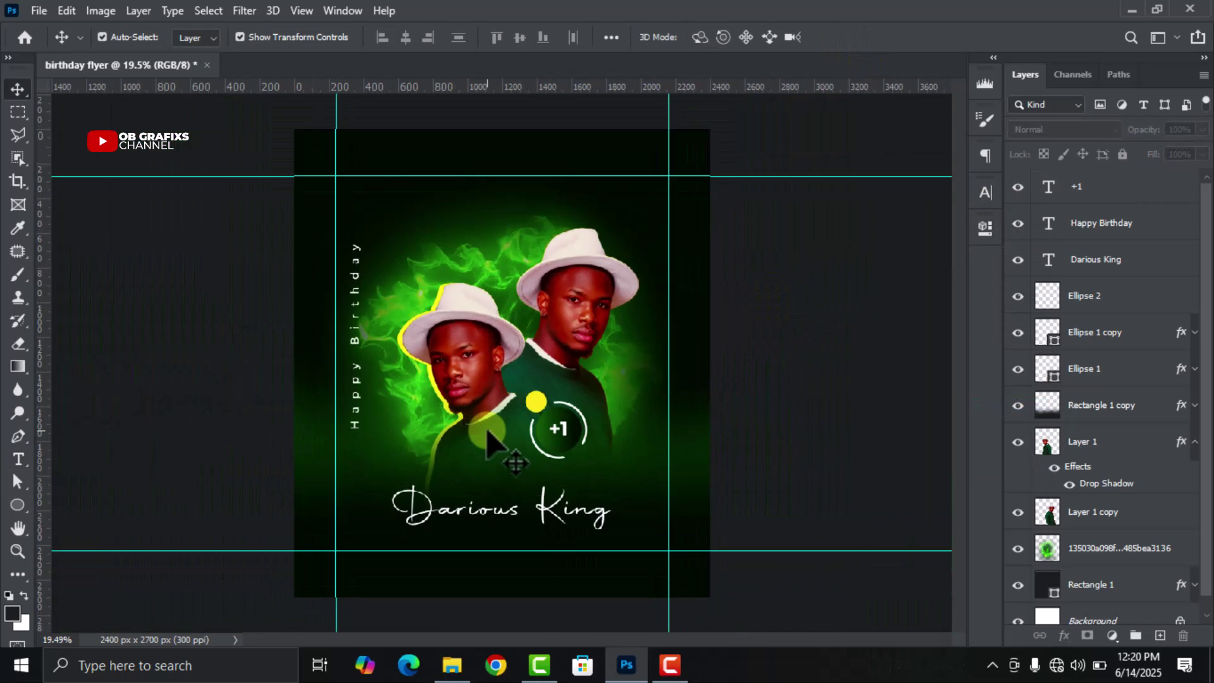
{"action": "scroll", "coordinate": [418, 499], "scroll_direction": "up", "scroll_amount": 1}
Draw a rectangle over the guide frame with no fill and a green outline.
{"action": "left_click", "coordinate": [21, 503]}
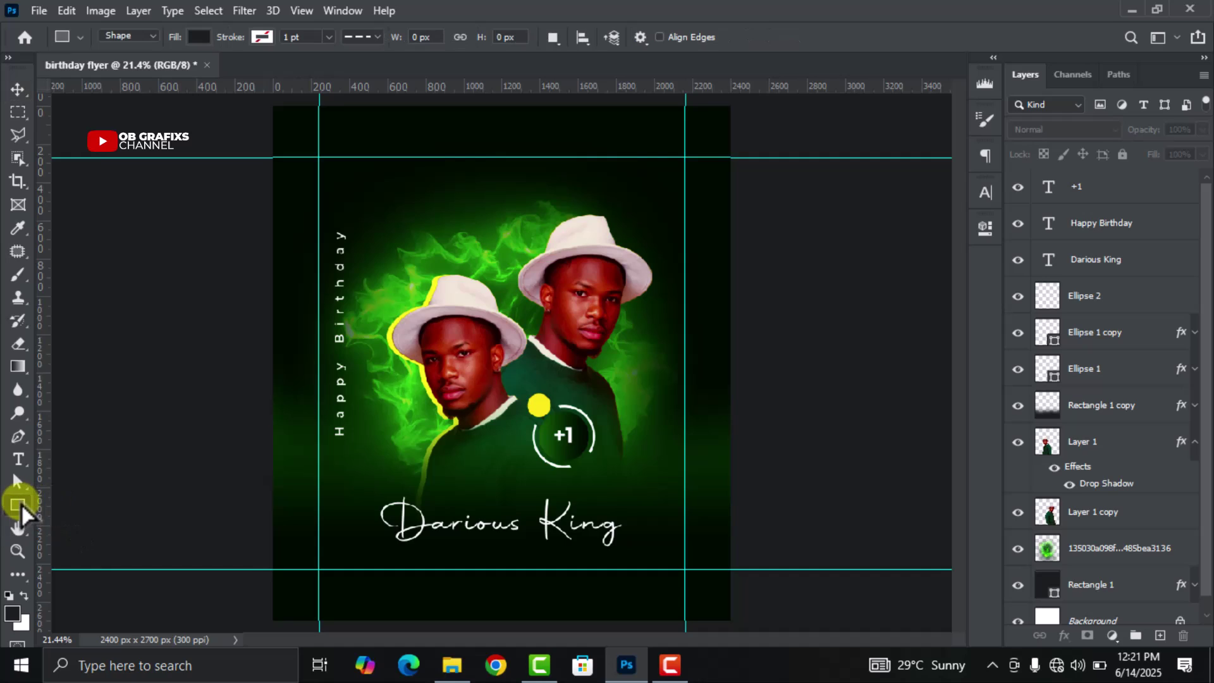
{"action": "left_click", "coordinate": [86, 505]}
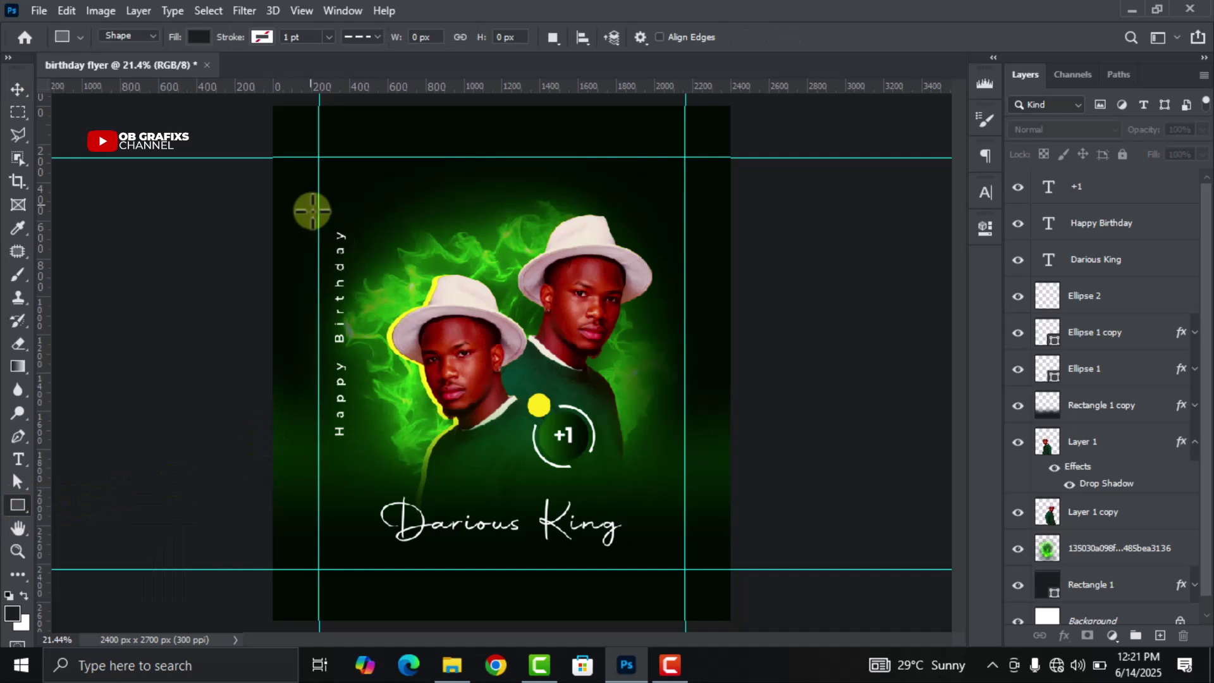
{"action": "left_click_drag", "start_coordinate": [316, 156], "coordinate": [681, 568]}
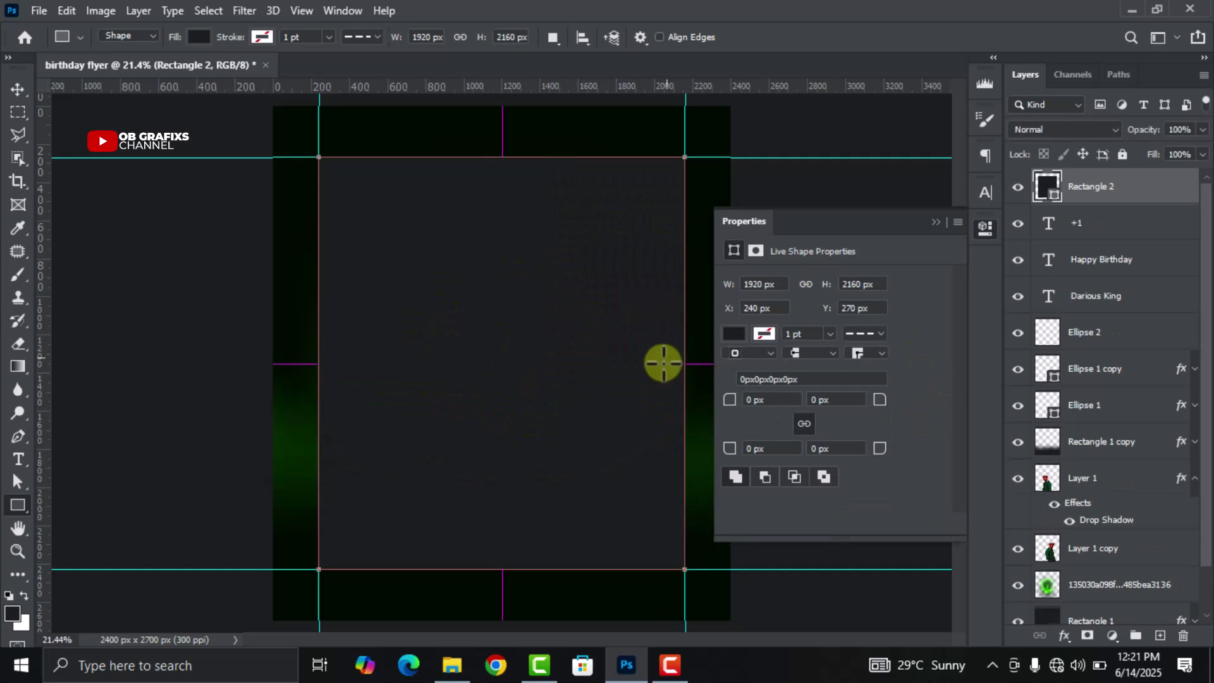
{"action": "left_click", "coordinate": [734, 334]}
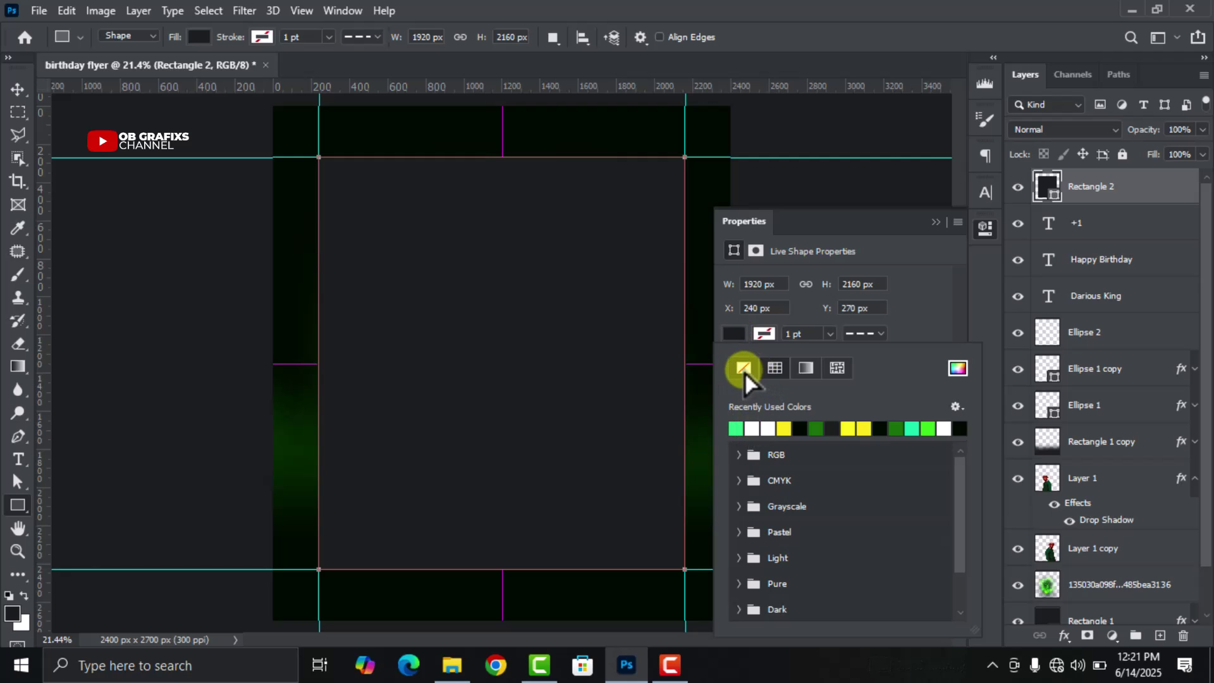
{"action": "left_click", "coordinate": [744, 369]}
{"action": "left_click", "coordinate": [764, 333]}
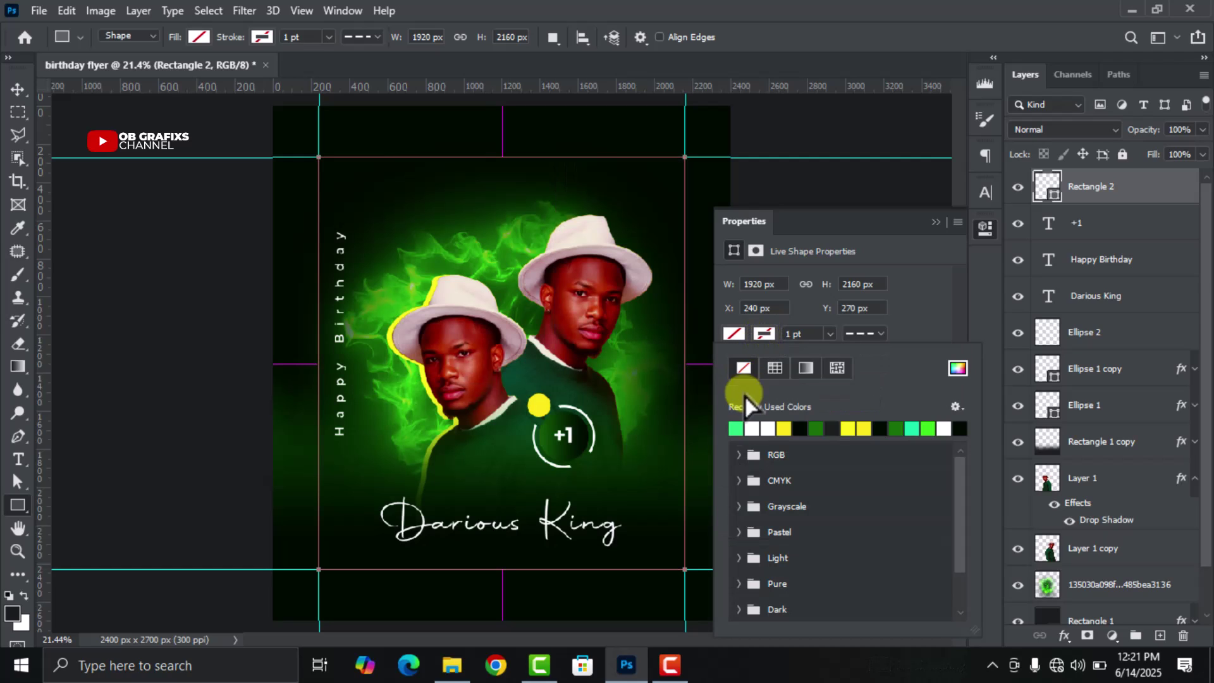
{"action": "left_click", "coordinate": [735, 429]}
{"action": "left_click", "coordinate": [860, 337]}
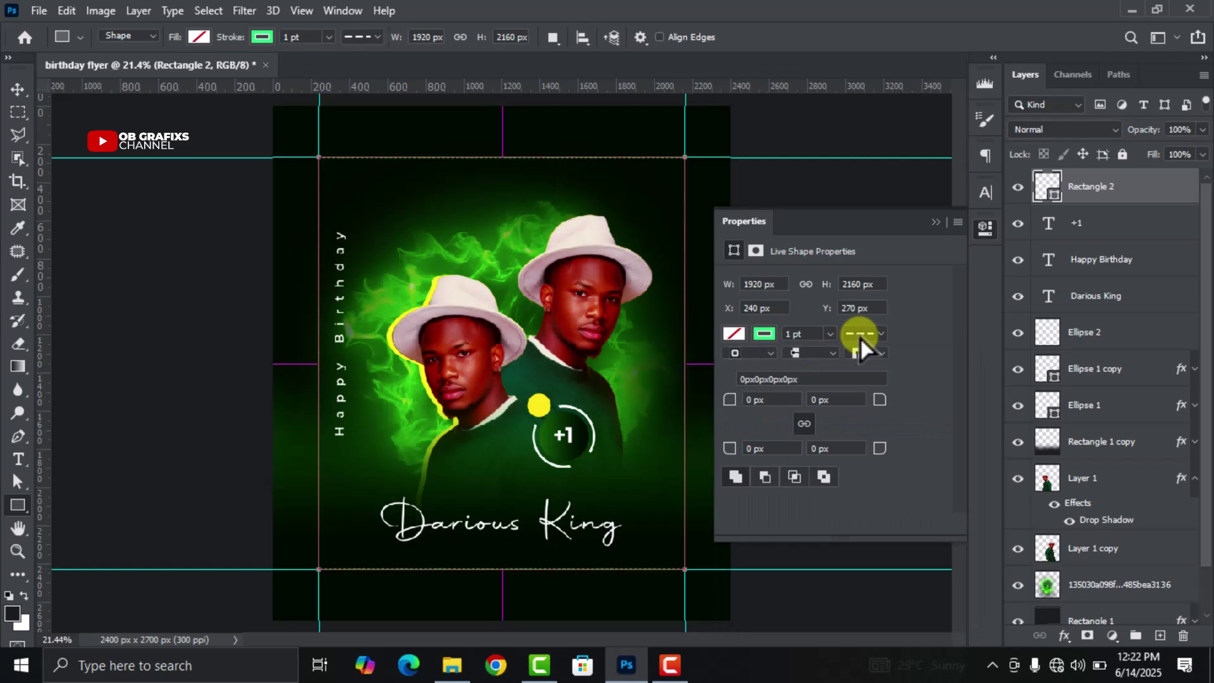
Make the frame's outline solid and set its width to 3 pt.
{"action": "left_click", "coordinate": [857, 387]}
{"action": "left_click", "coordinate": [816, 333]}
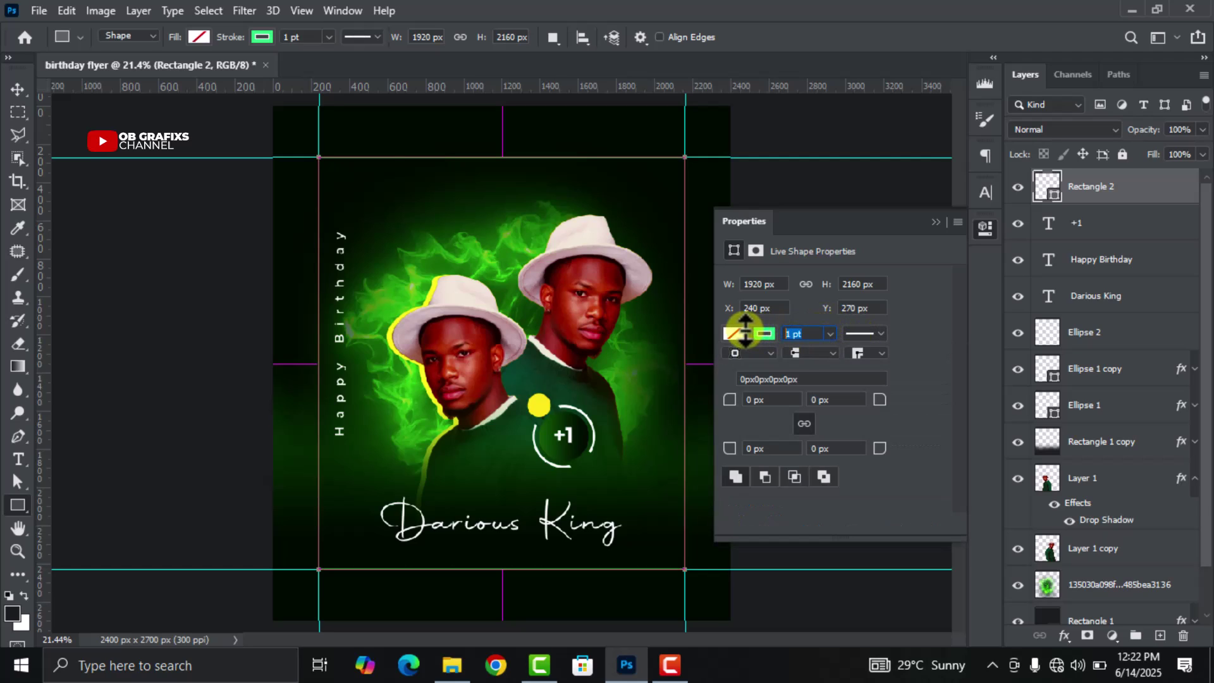
{"action": "type", "text": "5"}
{"action": "key", "text": "Return"}
{"action": "left_click", "coordinate": [802, 331]}
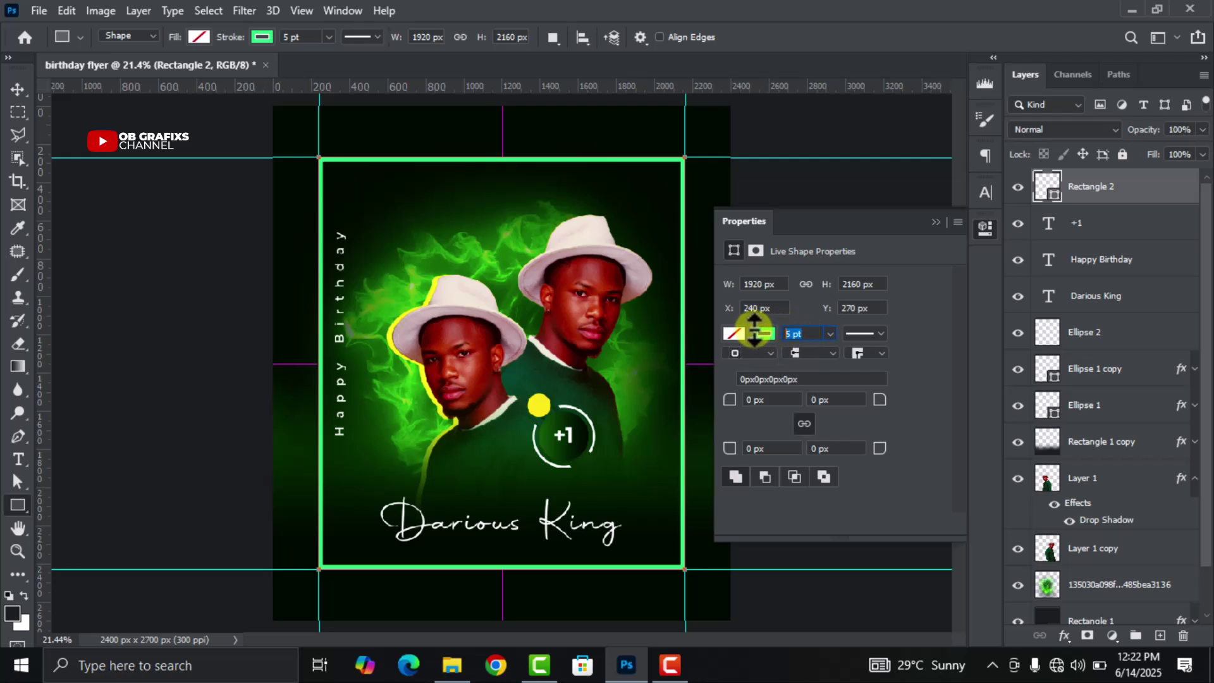
{"action": "type", "text": "3"}
{"action": "key", "text": "Return"}
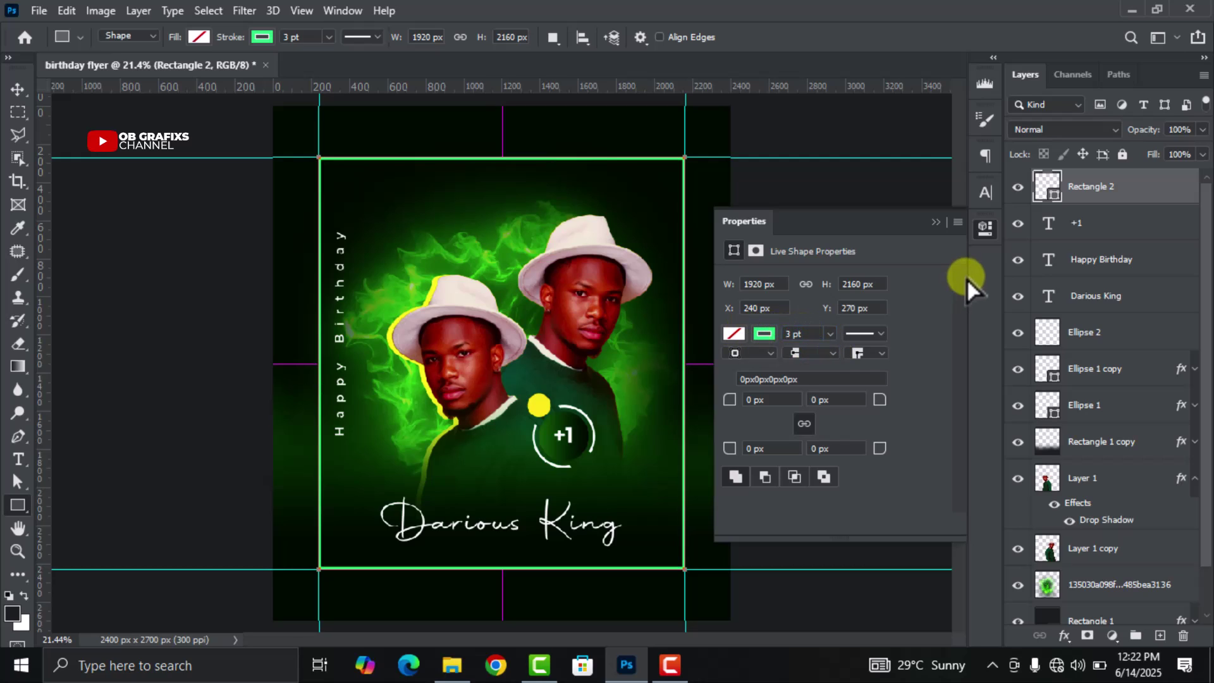
{"action": "left_click", "coordinate": [985, 226]}
Rasterize the Rectangle 2 layer and clear the canvas guides.
{"action": "right_click", "coordinate": [1122, 187]}
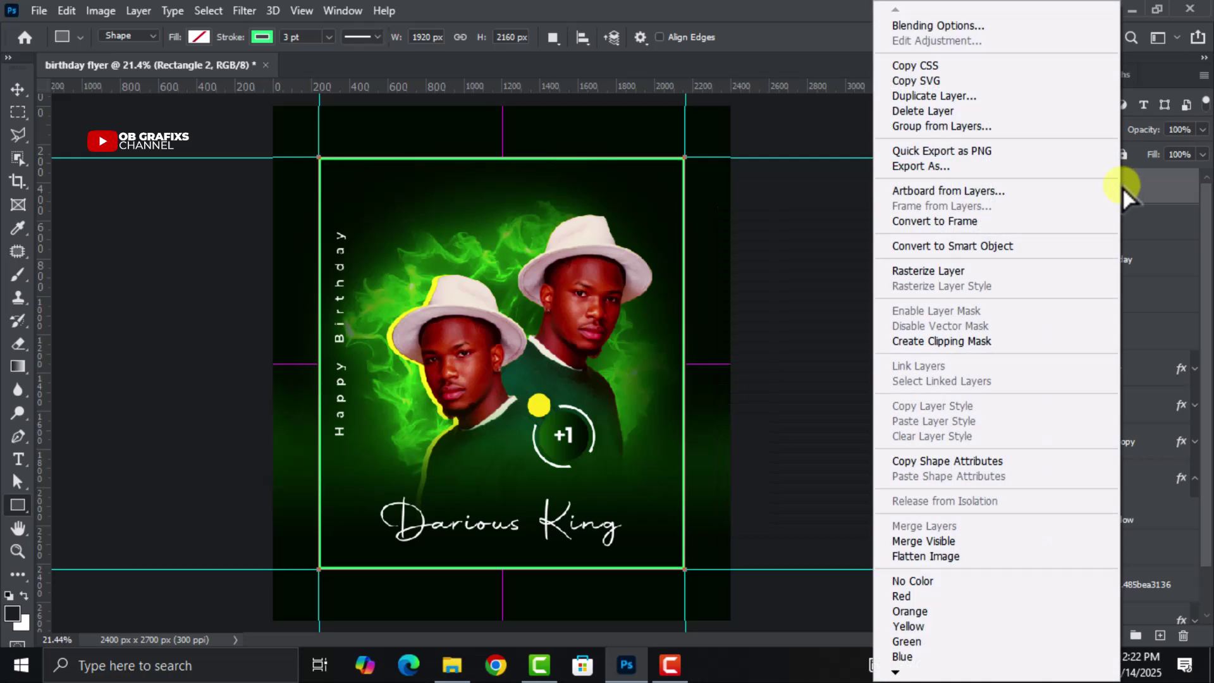
{"action": "left_click", "coordinate": [941, 272]}
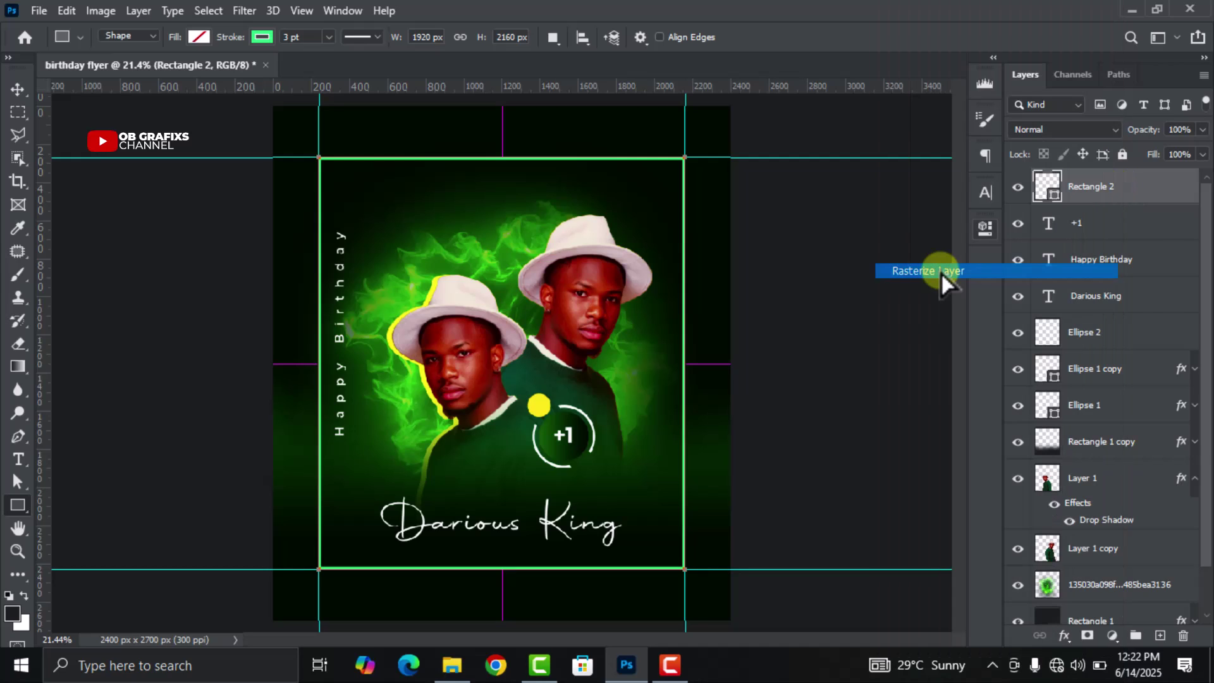
{"action": "left_click", "coordinate": [18, 89]}
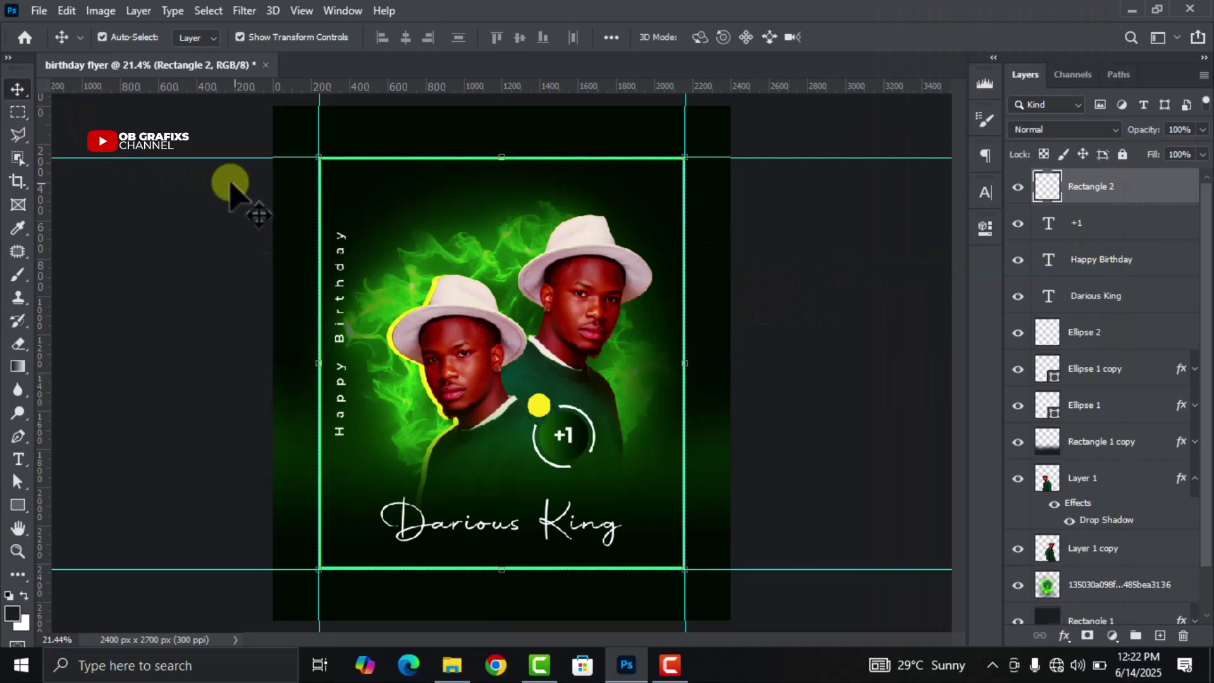
{"action": "left_click", "coordinate": [302, 11]}
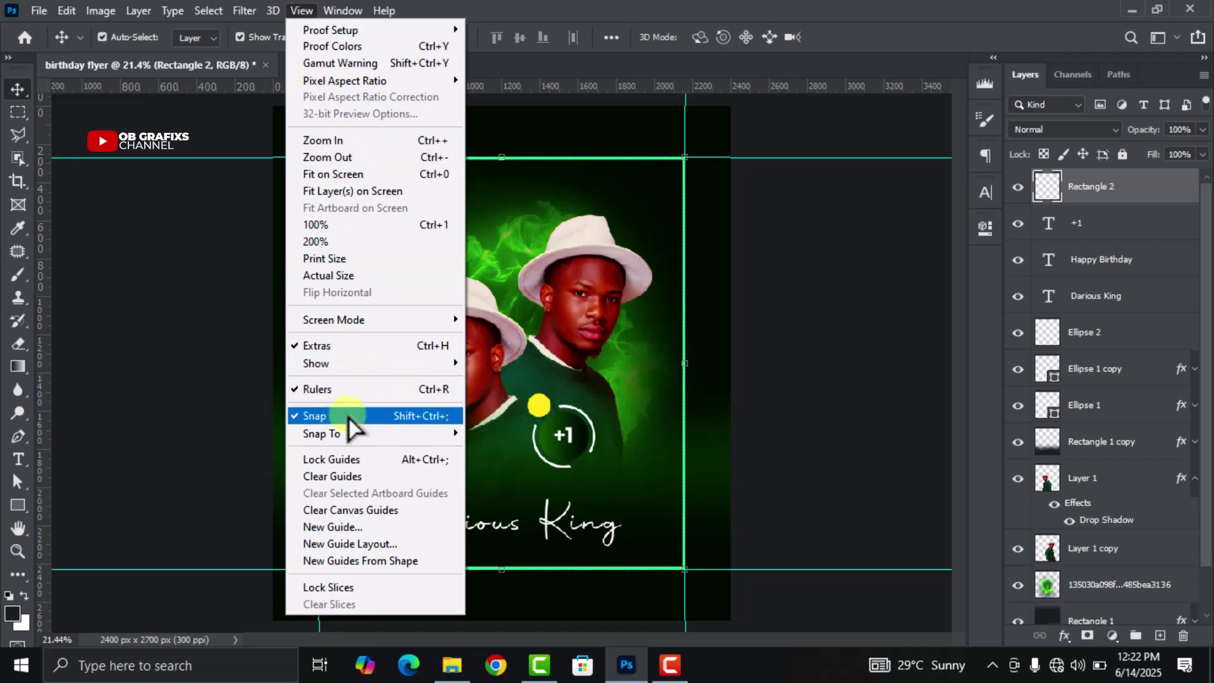
{"action": "left_click", "coordinate": [352, 511]}
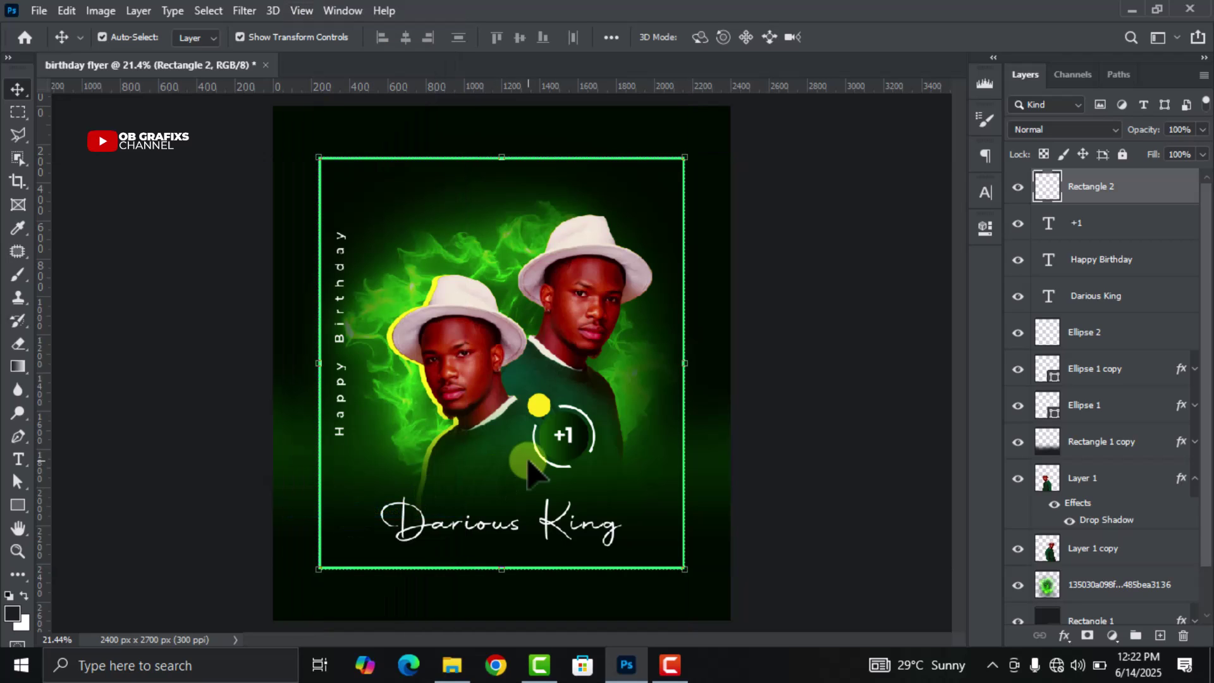
{"action": "scroll", "coordinate": [185, 468], "scroll_direction": "down", "scroll_amount": 1}
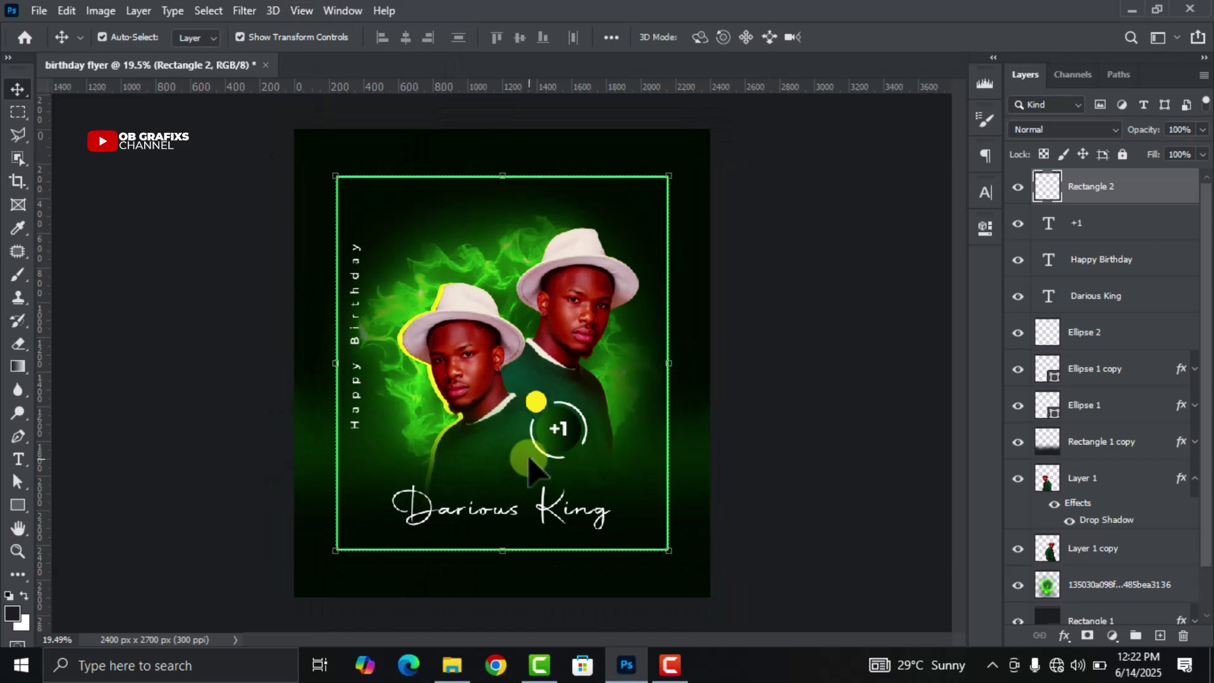
Erase the green frame's four corners with the Eraser Tool, leaving broken lines.
{"action": "left_click", "coordinate": [19, 346]}
{"action": "left_click", "coordinate": [93, 346]}
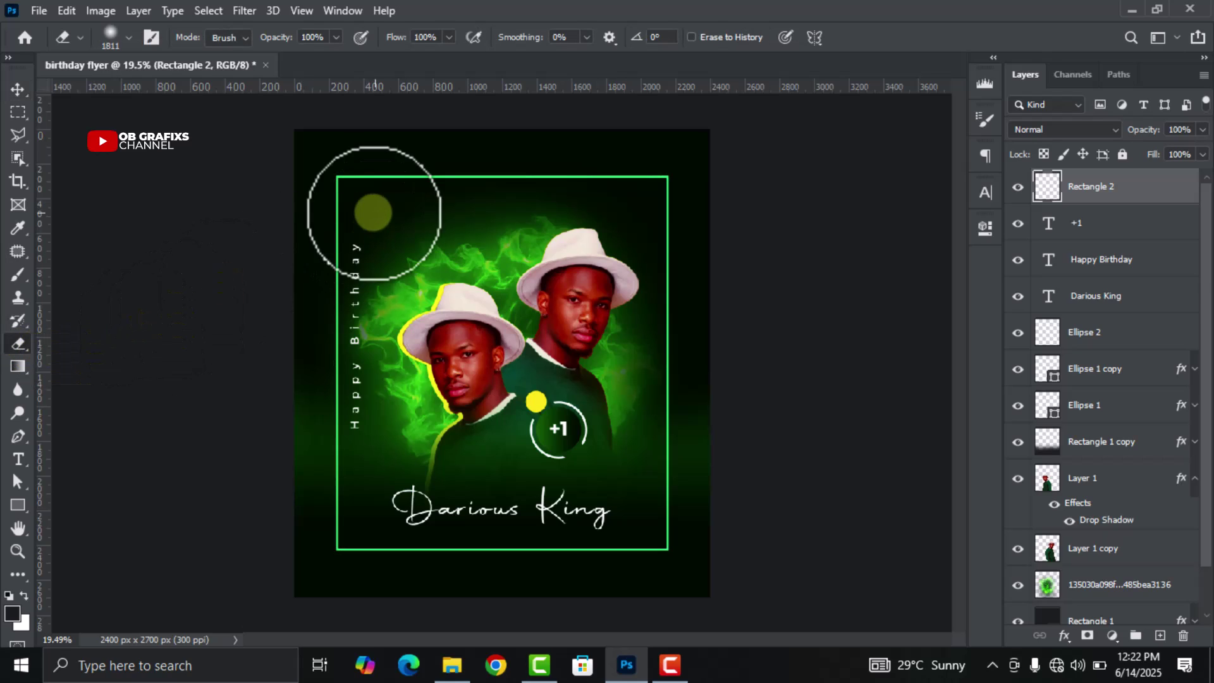
{"action": "left_click", "coordinate": [348, 198]}
{"action": "left_click", "coordinate": [671, 212]}
{"action": "left_click", "coordinate": [667, 519]}
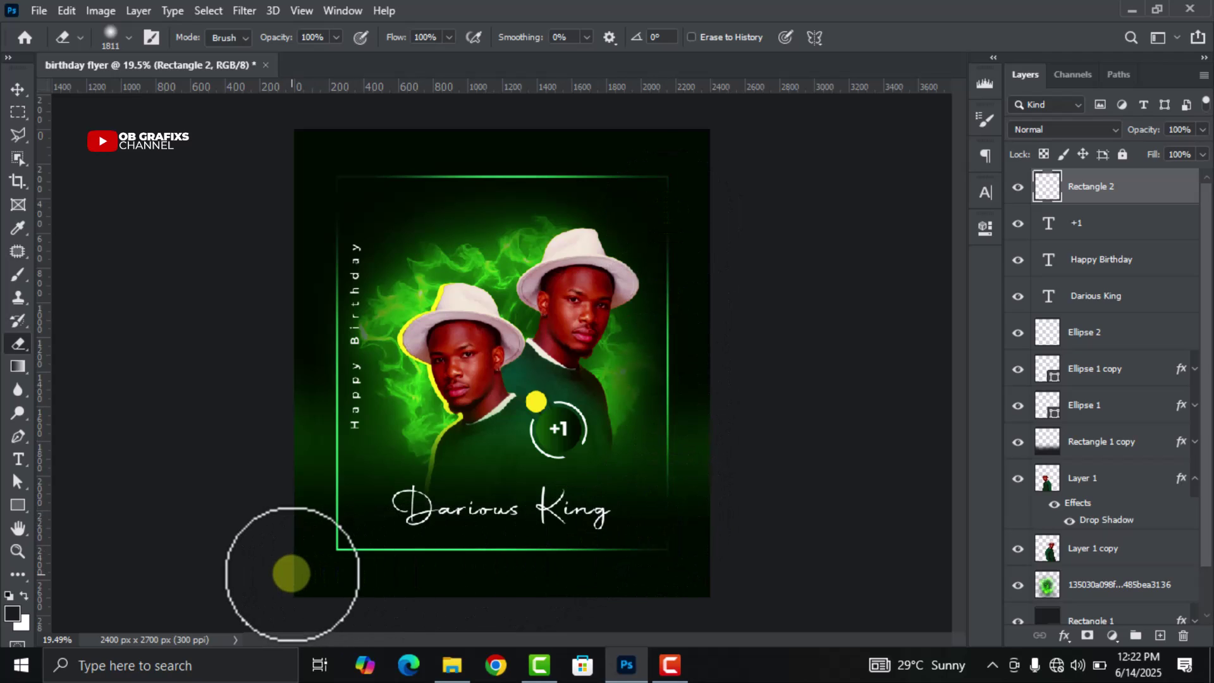
{"action": "left_click", "coordinate": [293, 574]}
{"action": "left_click", "coordinate": [689, 534]}
{"action": "left_click", "coordinate": [691, 189]}
{"action": "left_click", "coordinate": [313, 146]}
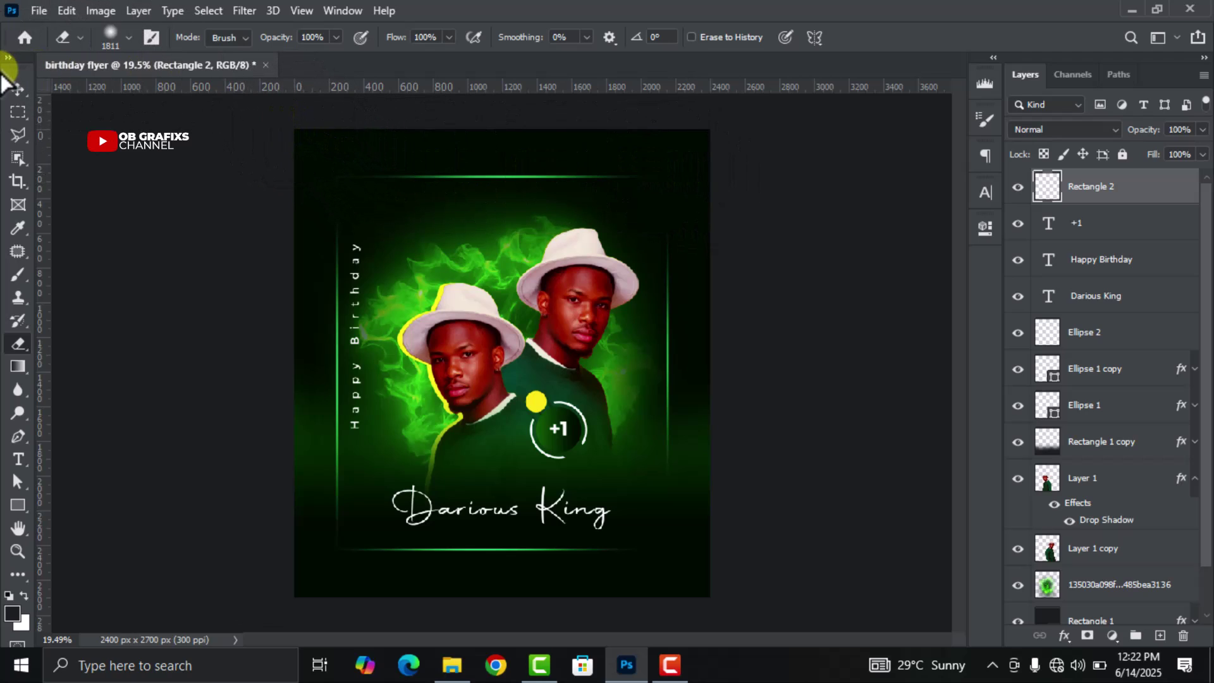
Lower the frame layer's opacity to 59% and deselect it.
{"action": "left_click", "coordinate": [24, 92]}
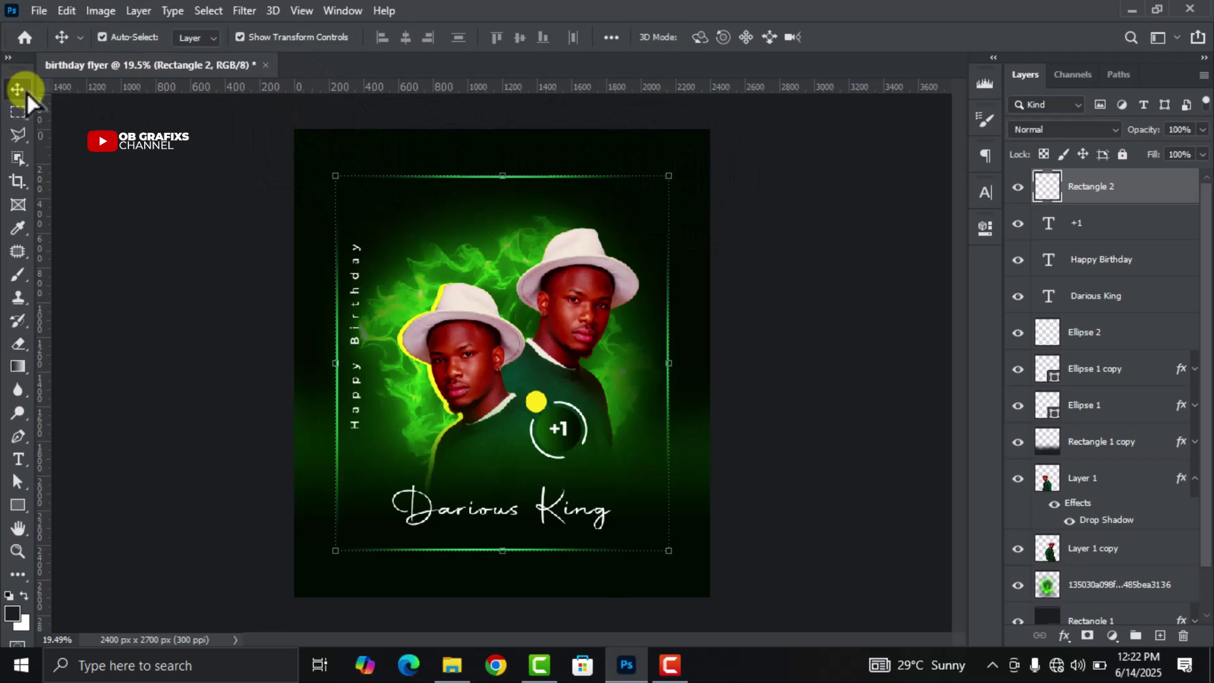
{"action": "left_click", "coordinate": [1201, 129]}
{"action": "left_click_drag", "start_coordinate": [1168, 150], "coordinate": [1162, 134]}
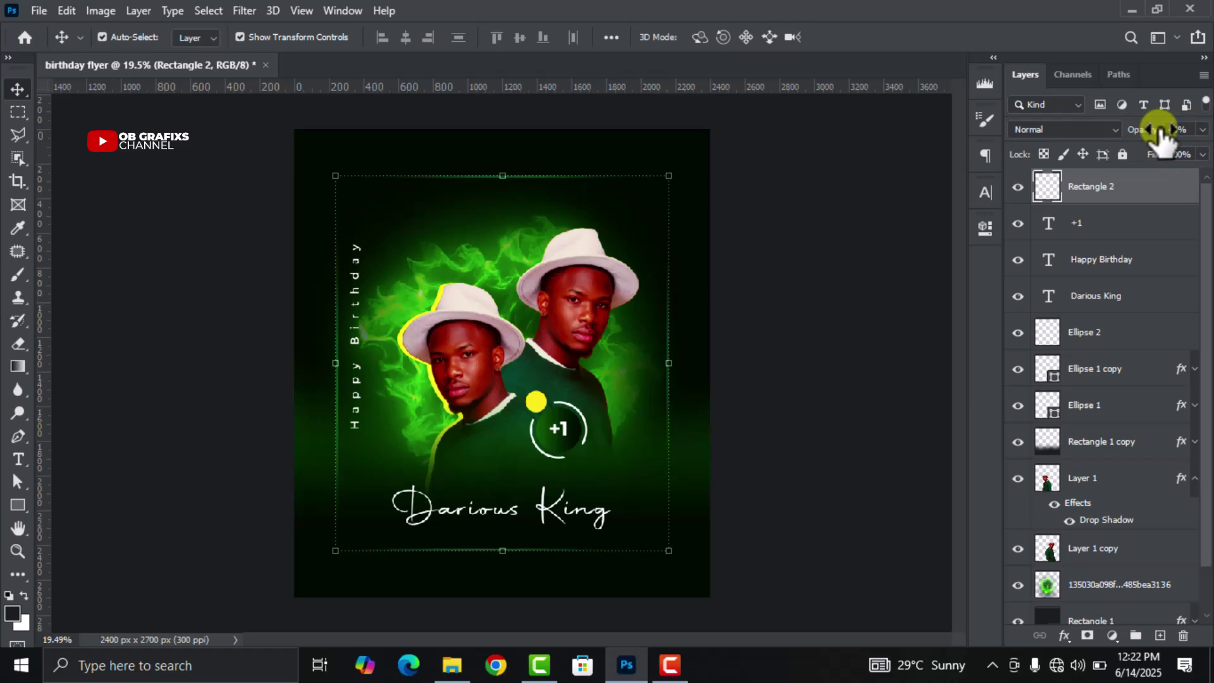
{"action": "left_click", "coordinate": [897, 382]}
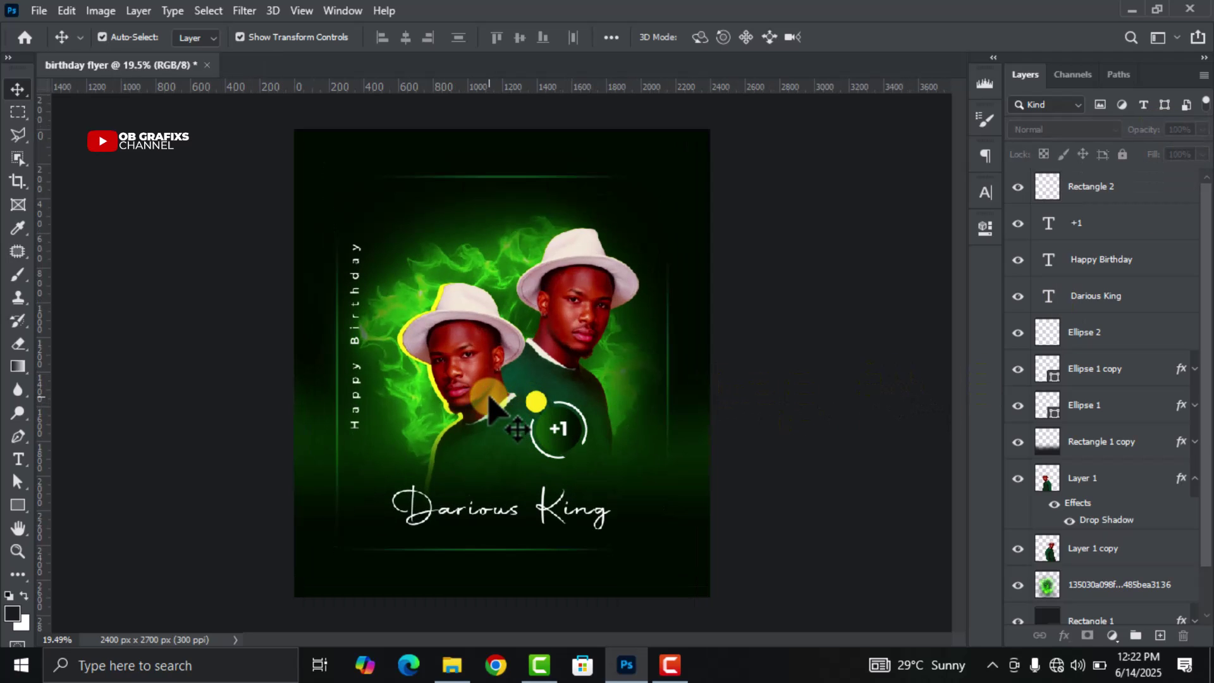
Apply Selective Color to Layer 1 with Reds set to Cyan +35, Magenta +9, Yellow +30.
{"action": "left_click", "coordinate": [491, 364]}
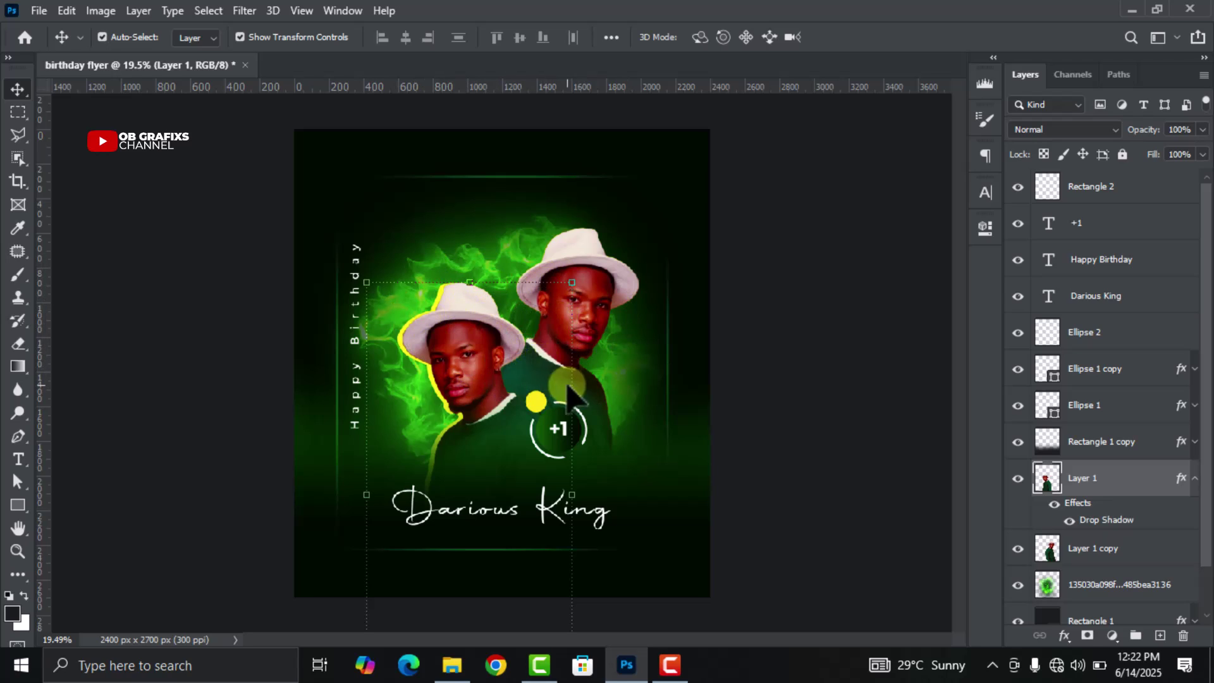
{"action": "left_click", "coordinate": [101, 11]}
{"action": "mouse_move", "coordinate": [127, 56]}
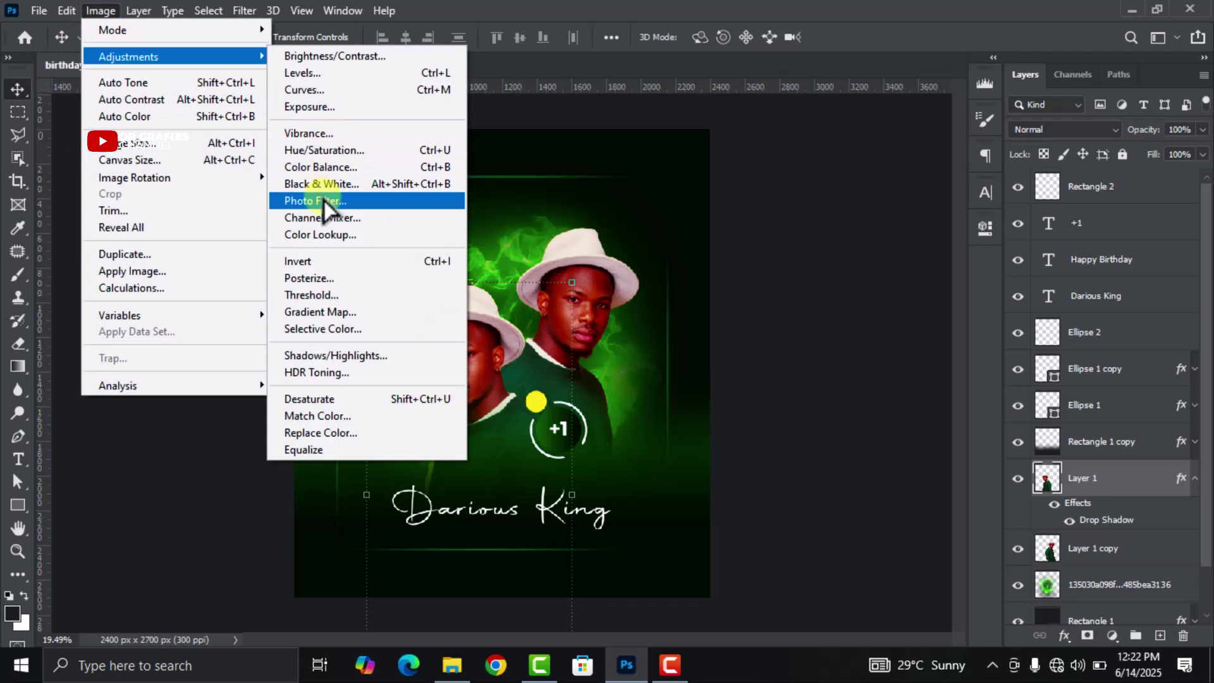
{"action": "left_click", "coordinate": [334, 329]}
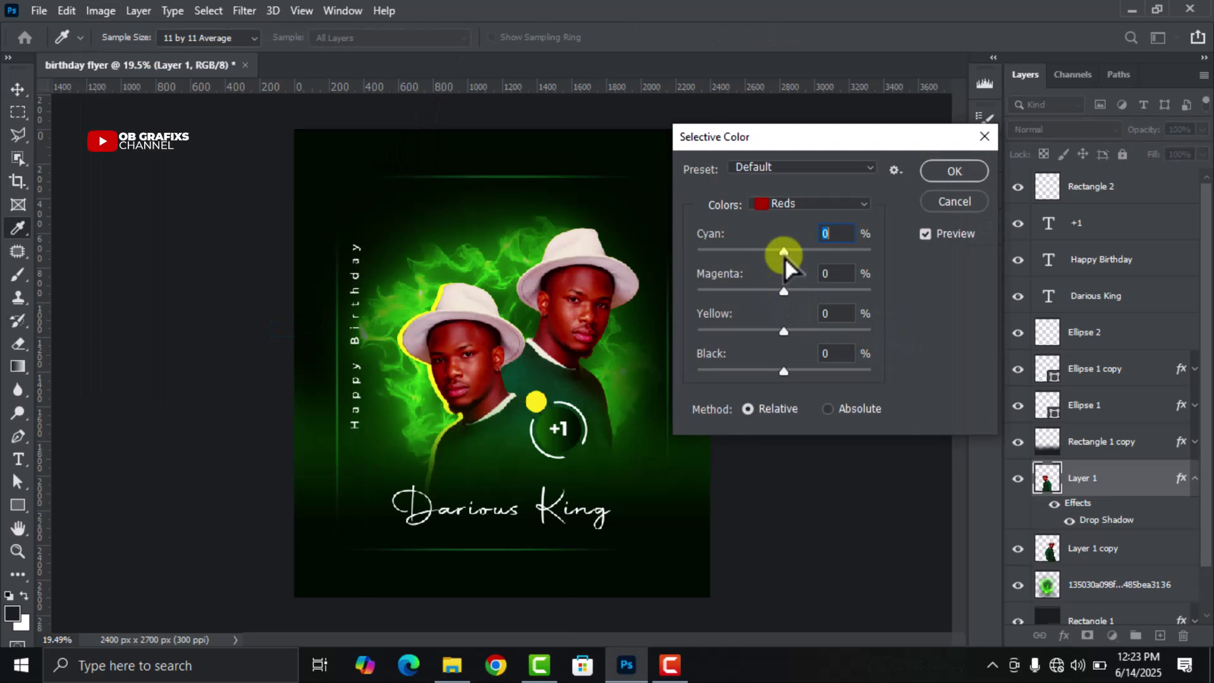
{"action": "mouse_move", "coordinate": [784, 253]}
{"action": "left_mouse_down"}
{"action": "mouse_move", "coordinate": [760, 252]}
{"action": "mouse_move", "coordinate": [802, 253]}
{"action": "left_mouse_up"}
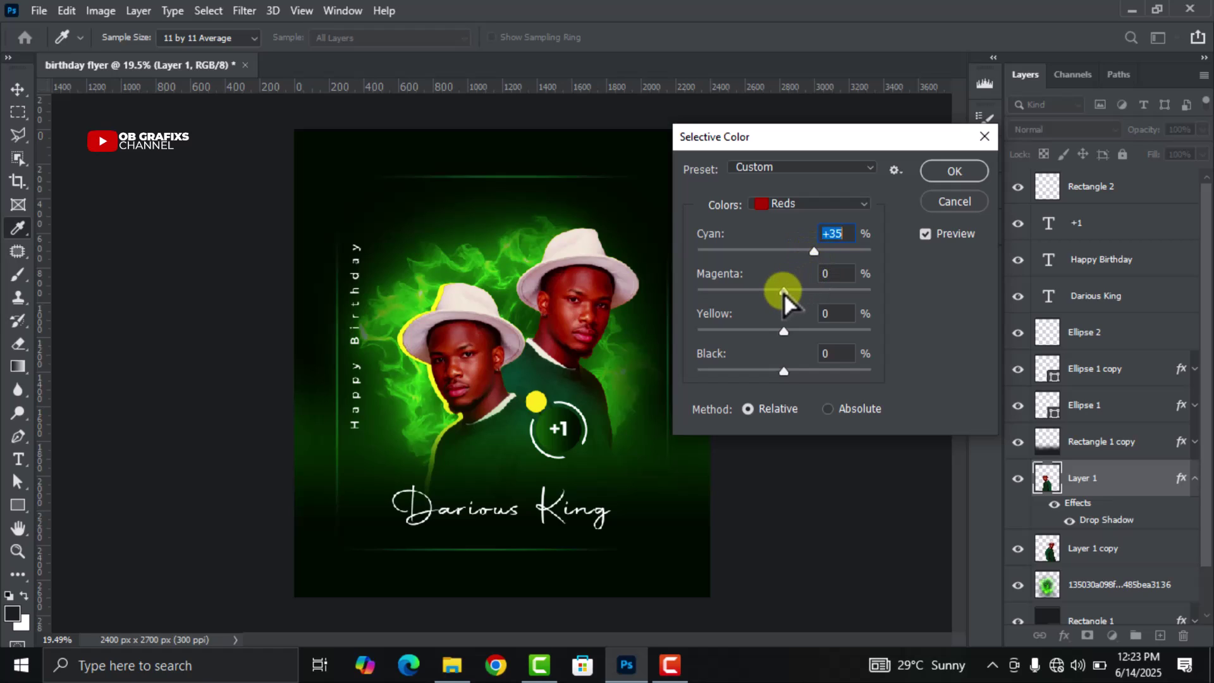
{"action": "mouse_move", "coordinate": [783, 291]}
{"action": "left_mouse_down"}
{"action": "mouse_move", "coordinate": [757, 292]}
{"action": "mouse_move", "coordinate": [792, 293]}
{"action": "left_mouse_up"}
{"action": "left_click_drag", "start_coordinate": [779, 335], "coordinate": [726, 335]}
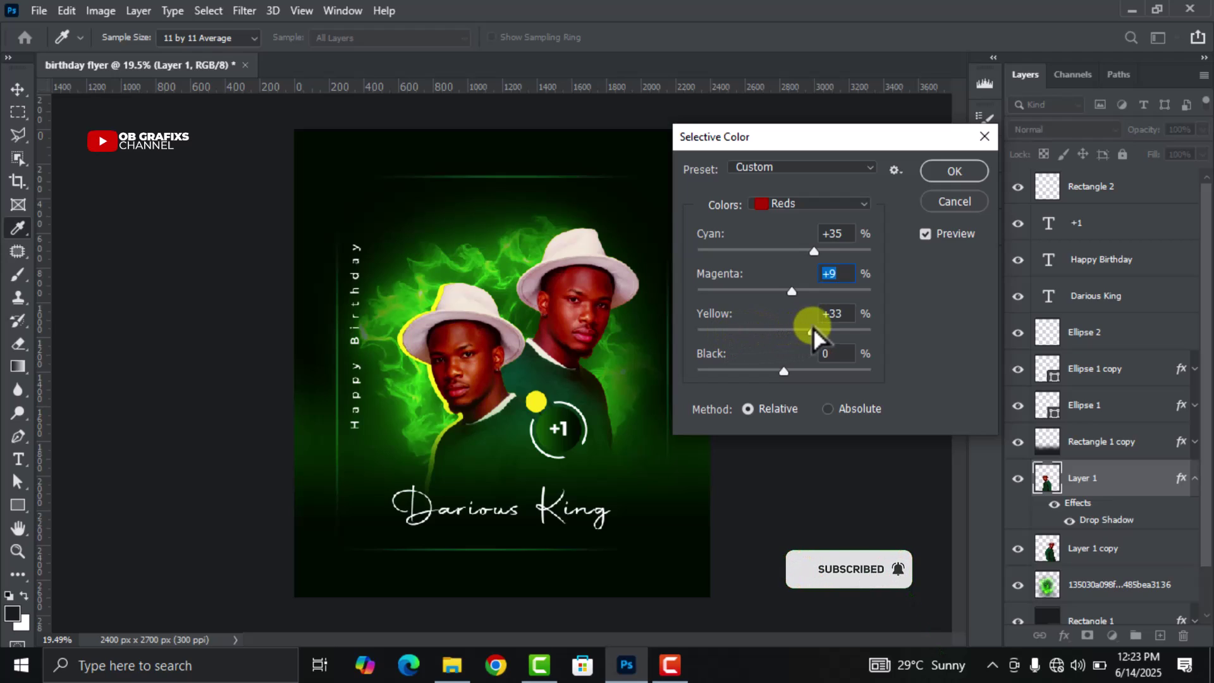
{"action": "left_click_drag", "start_coordinate": [813, 327], "coordinate": [810, 328]}
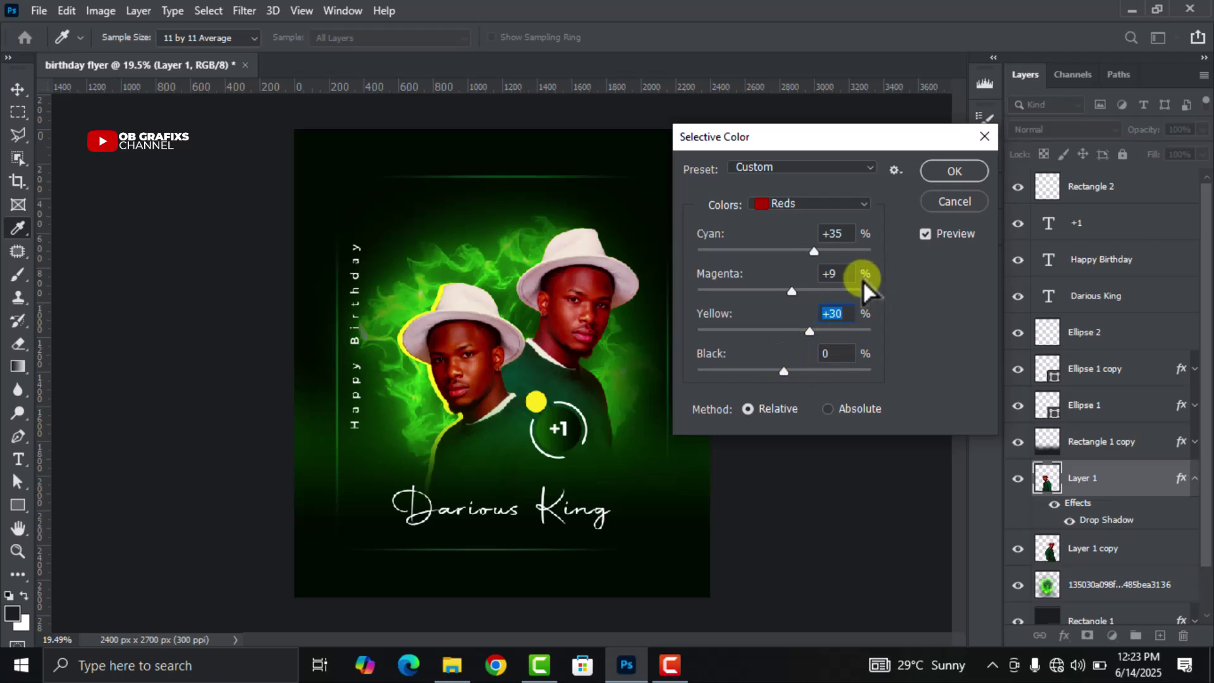
{"action": "left_click", "coordinate": [943, 179]}
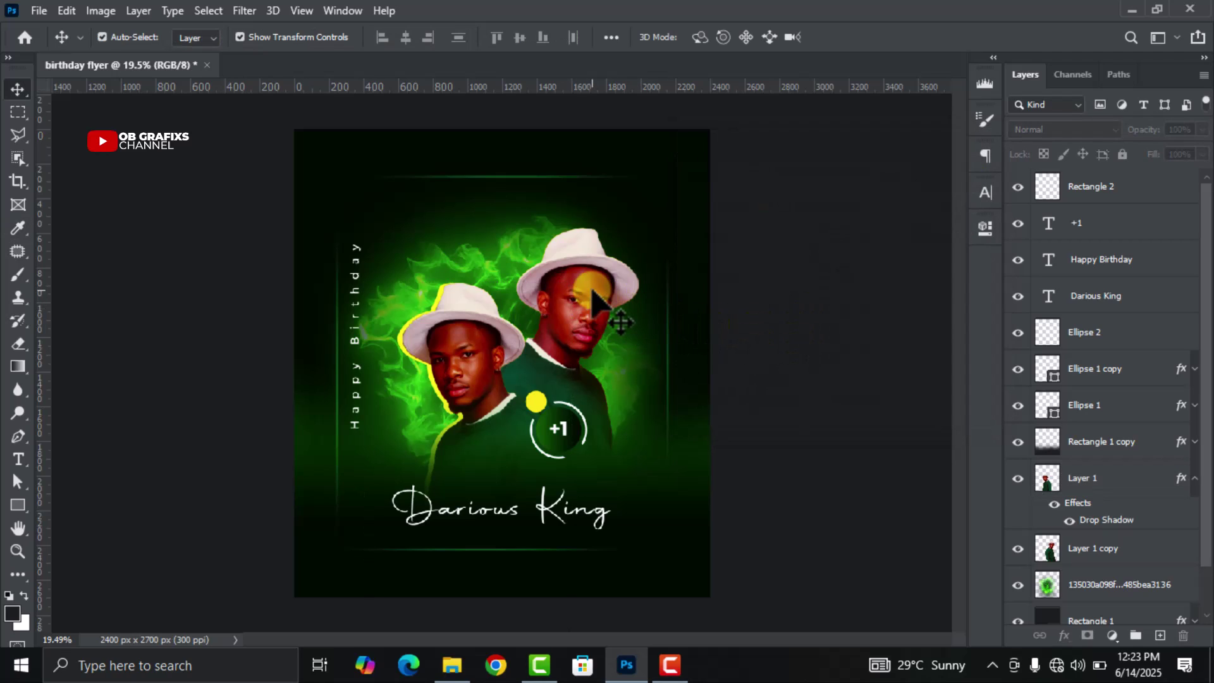
On the back figure (Layer 1 copy), set Selective Color Reds to Cyan +35, Magenta +9, Yellow +30.
{"action": "left_click", "coordinate": [597, 297]}
{"action": "left_click", "coordinate": [100, 11]}
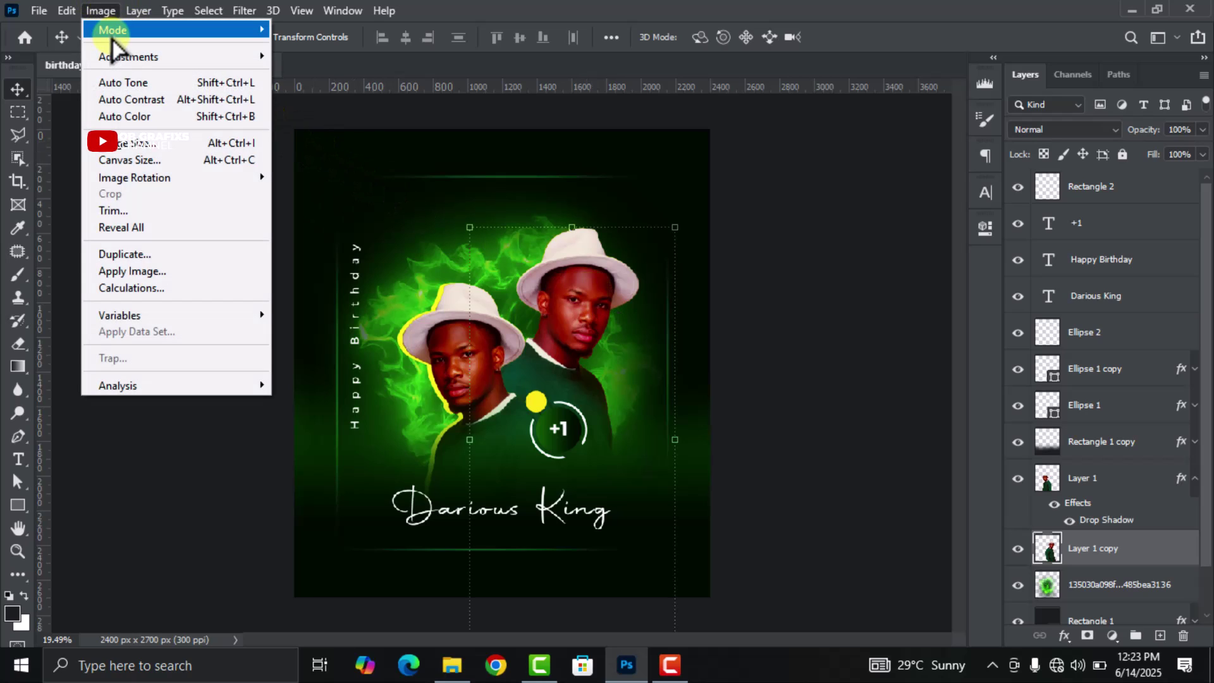
{"action": "mouse_move", "coordinate": [117, 57]}
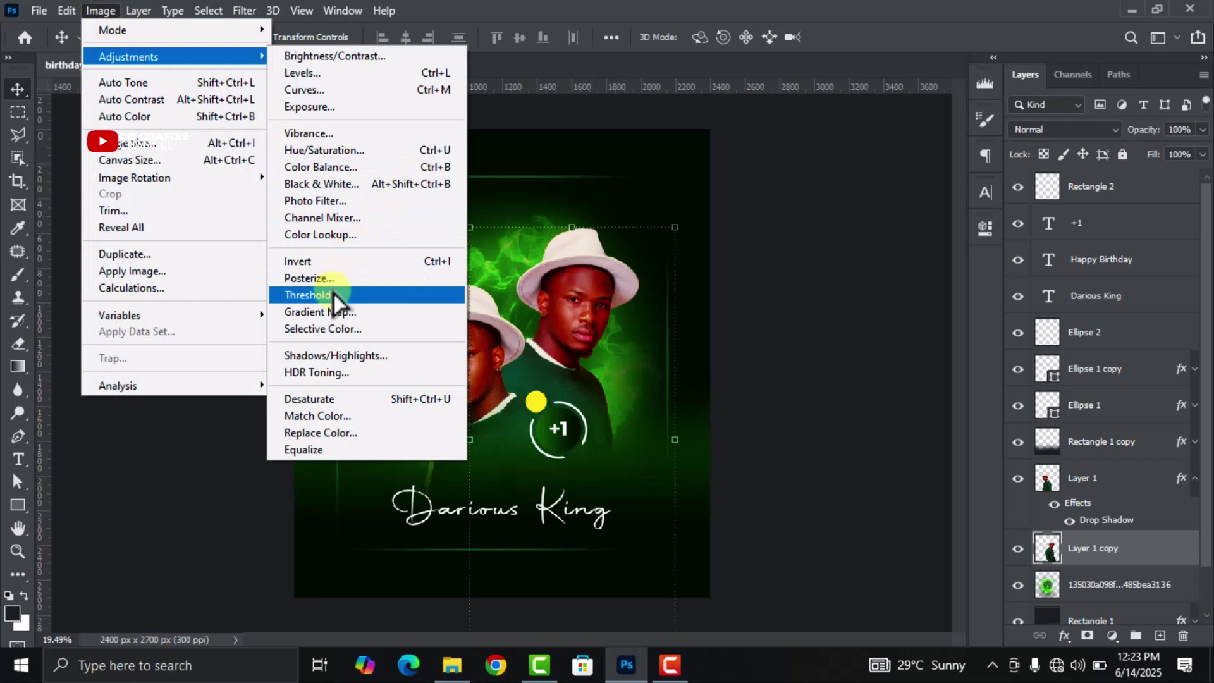
{"action": "left_click", "coordinate": [322, 329]}
{"action": "left_click_drag", "start_coordinate": [821, 236], "coordinate": [835, 233]}
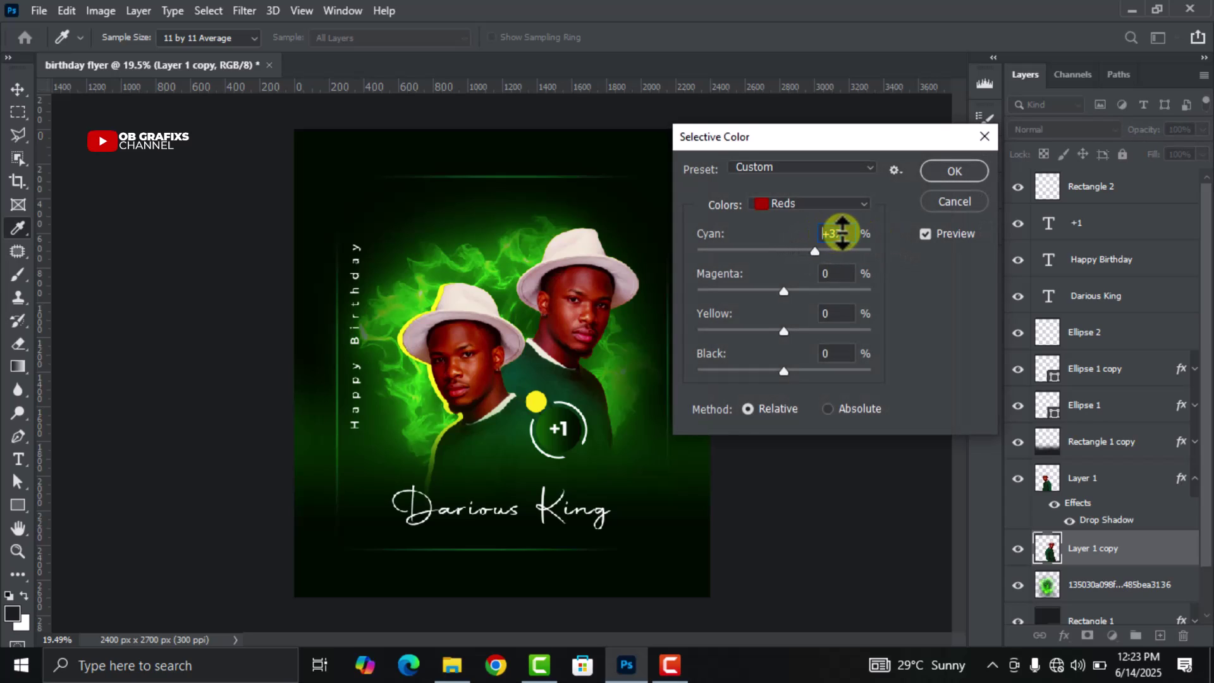
{"action": "left_click_drag", "start_coordinate": [841, 234], "coordinate": [839, 273]}
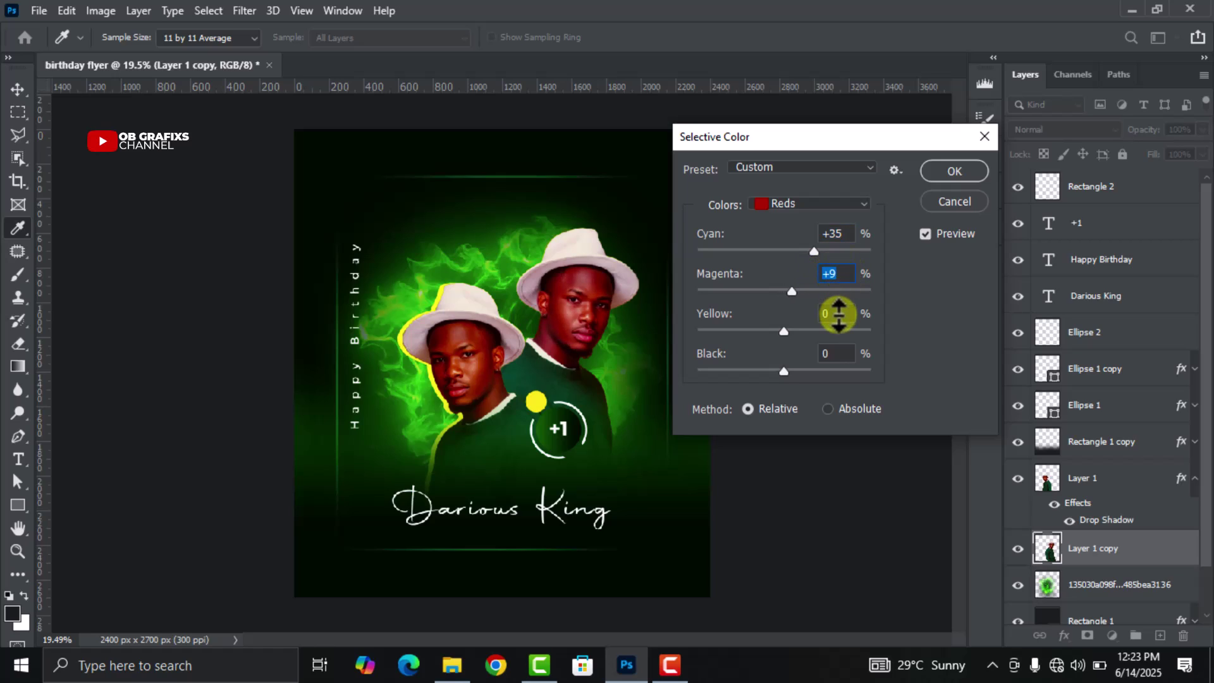
{"action": "left_click_drag", "start_coordinate": [813, 312], "coordinate": [855, 311]}
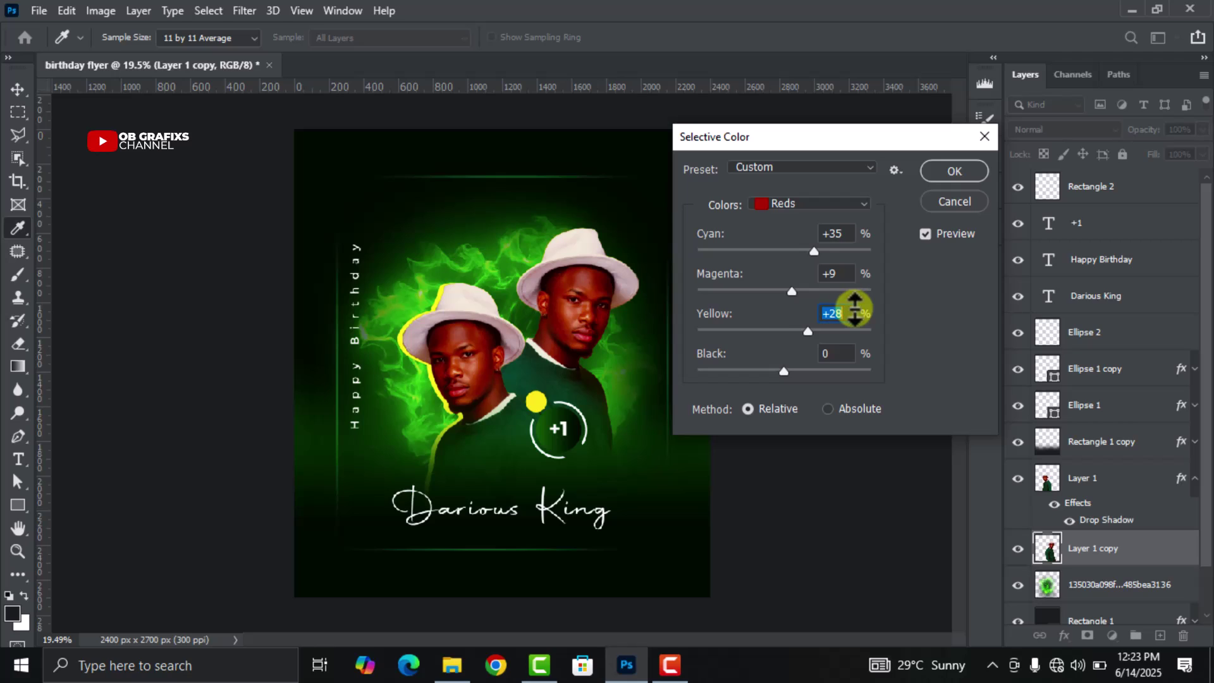
{"action": "left_click", "coordinate": [953, 181]}
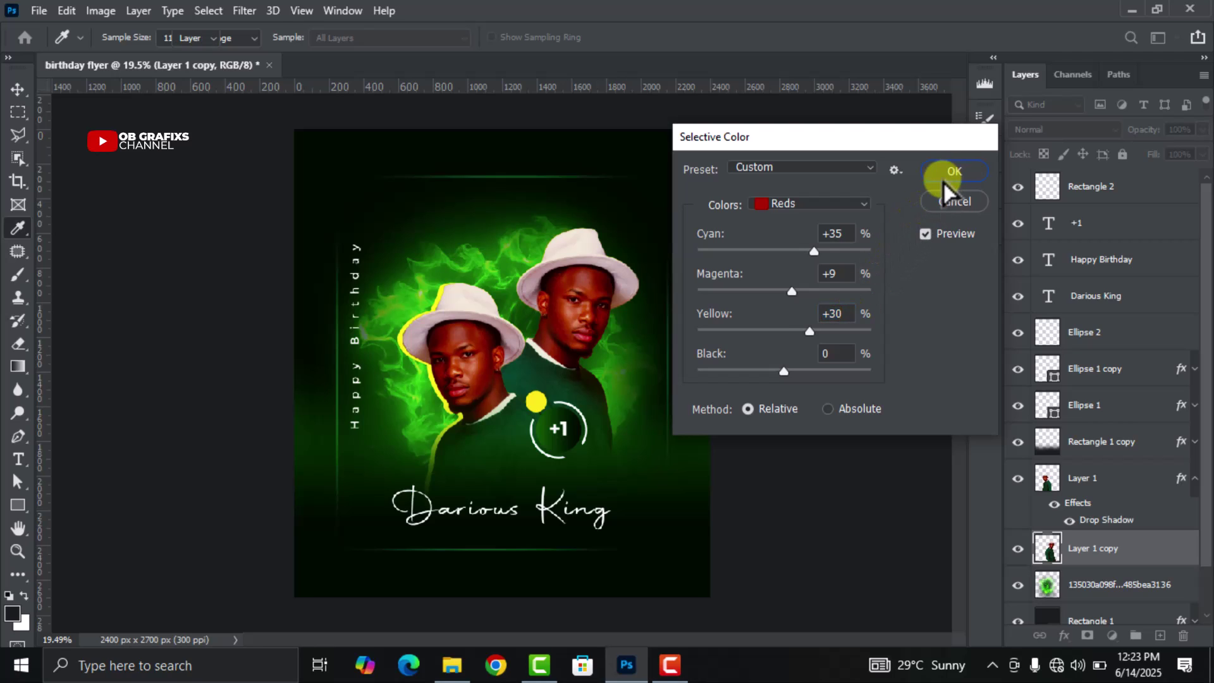
Return to the Move tool and toggle undo/redo to compare the copy before and after correction.
{"action": "key", "text": "v"}
{"action": "key", "text": "ctrl+z"}
{"action": "key", "text": "ctrl+shift+z"}
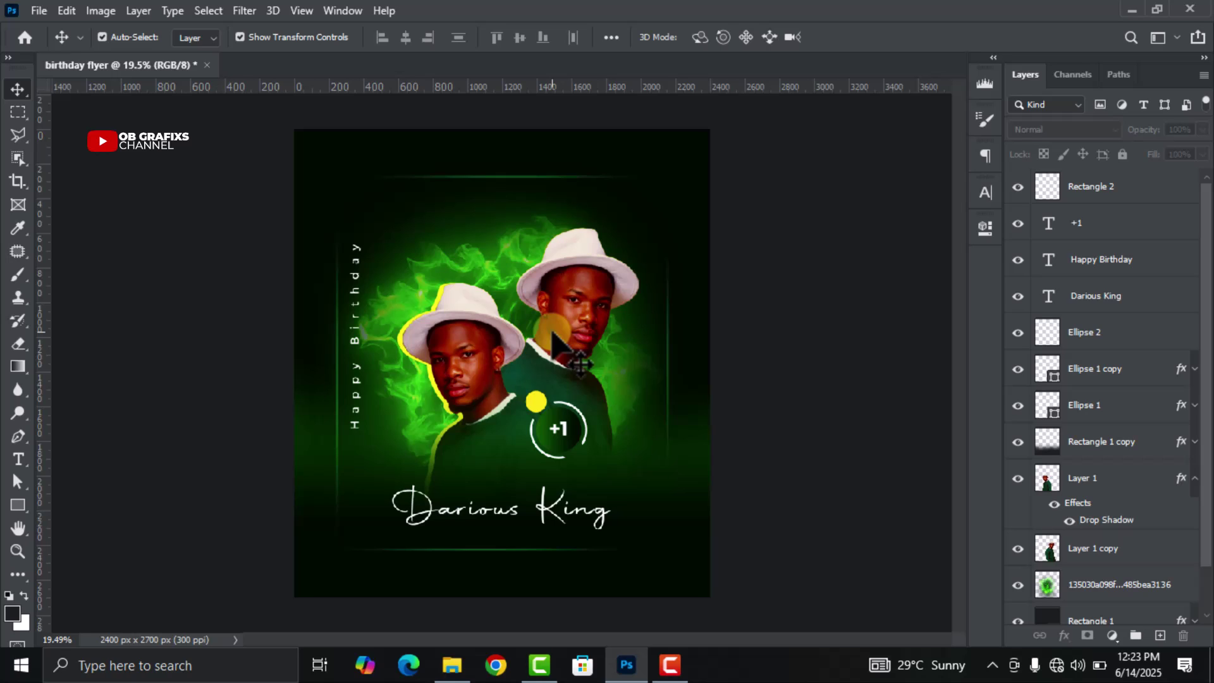
{"action": "scroll", "coordinate": [547, 238], "scroll_direction": "up", "scroll_amount": 1}
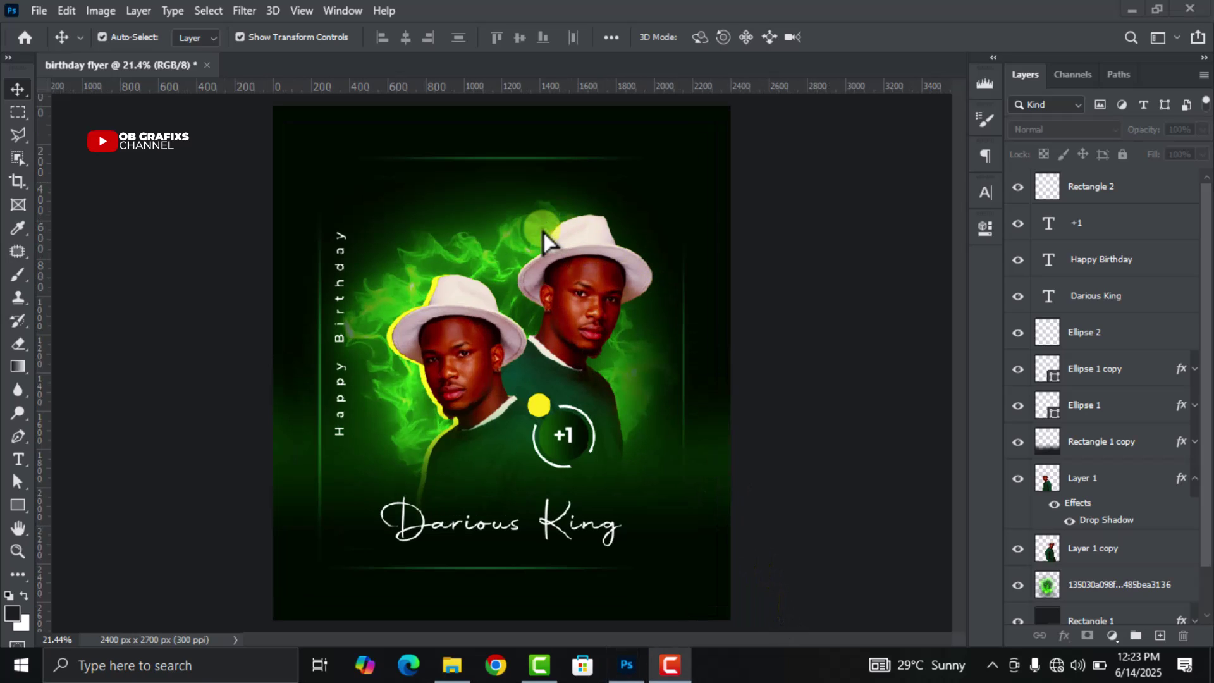